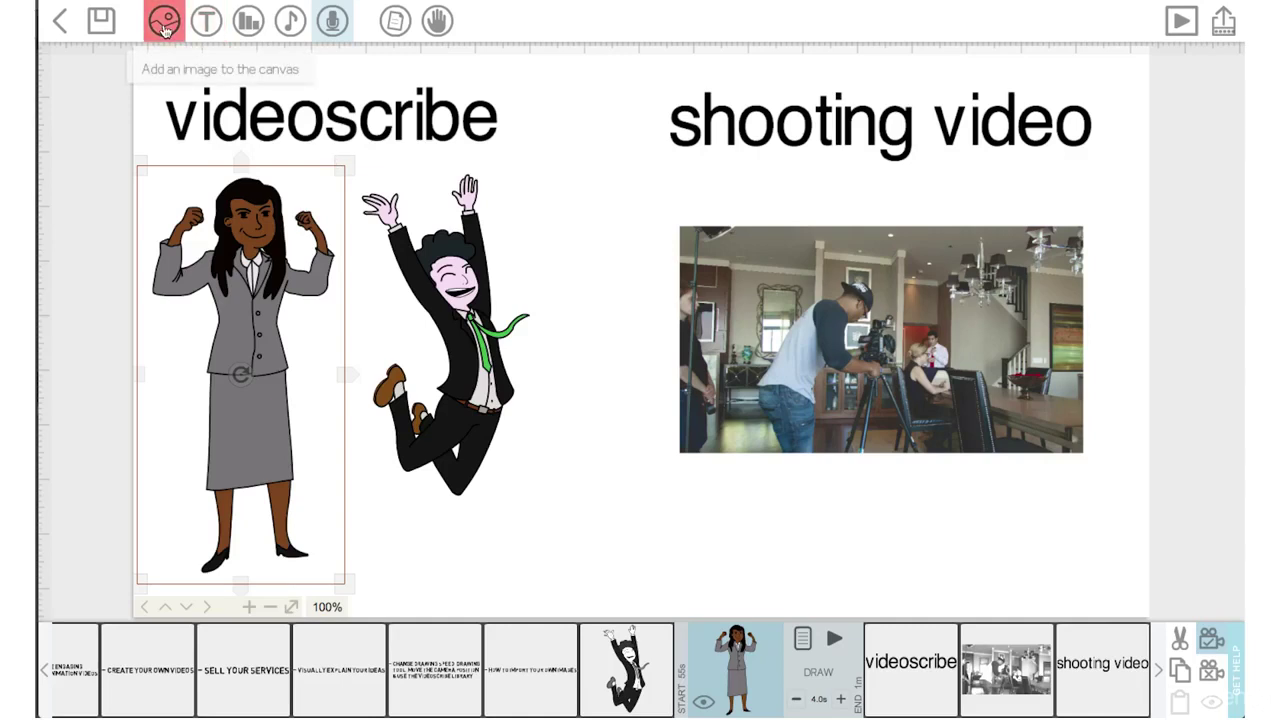
- Import Quarter clock.png from the Videoscribe Promo folder as a Draw-style image
{"action": "left_click", "coordinate": [165, 25]}
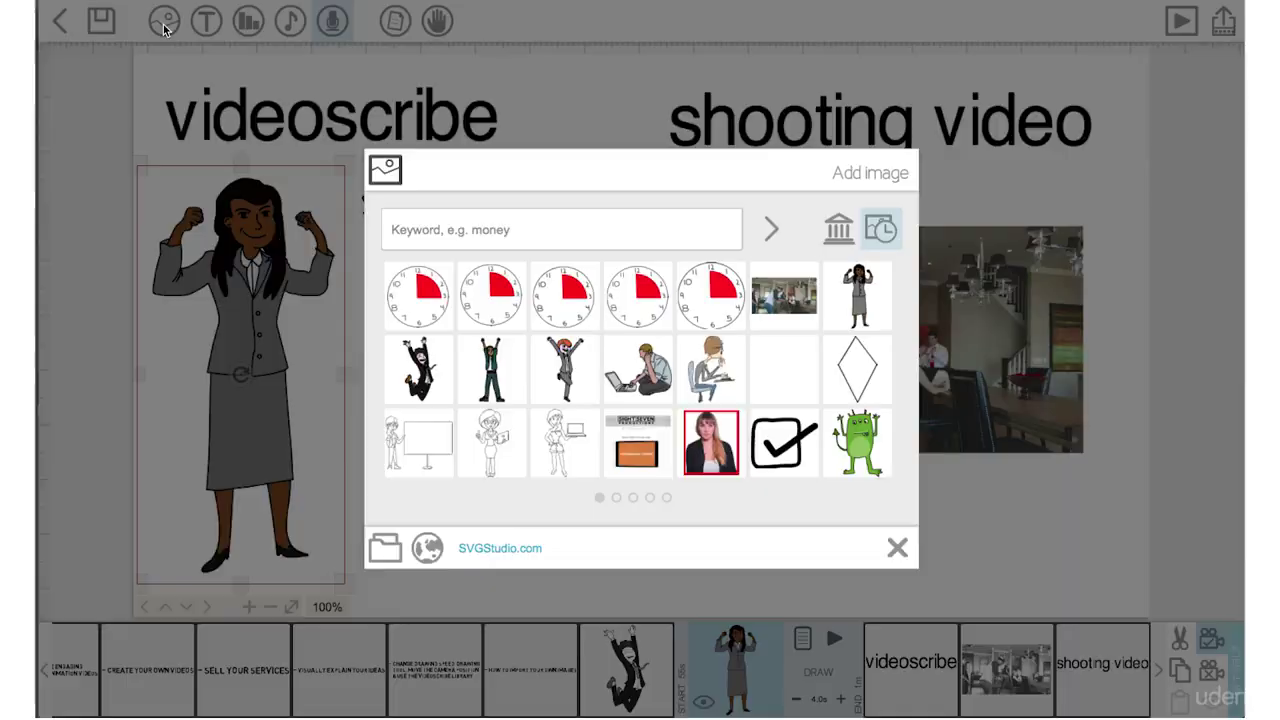
{"action": "left_click", "coordinate": [386, 549]}
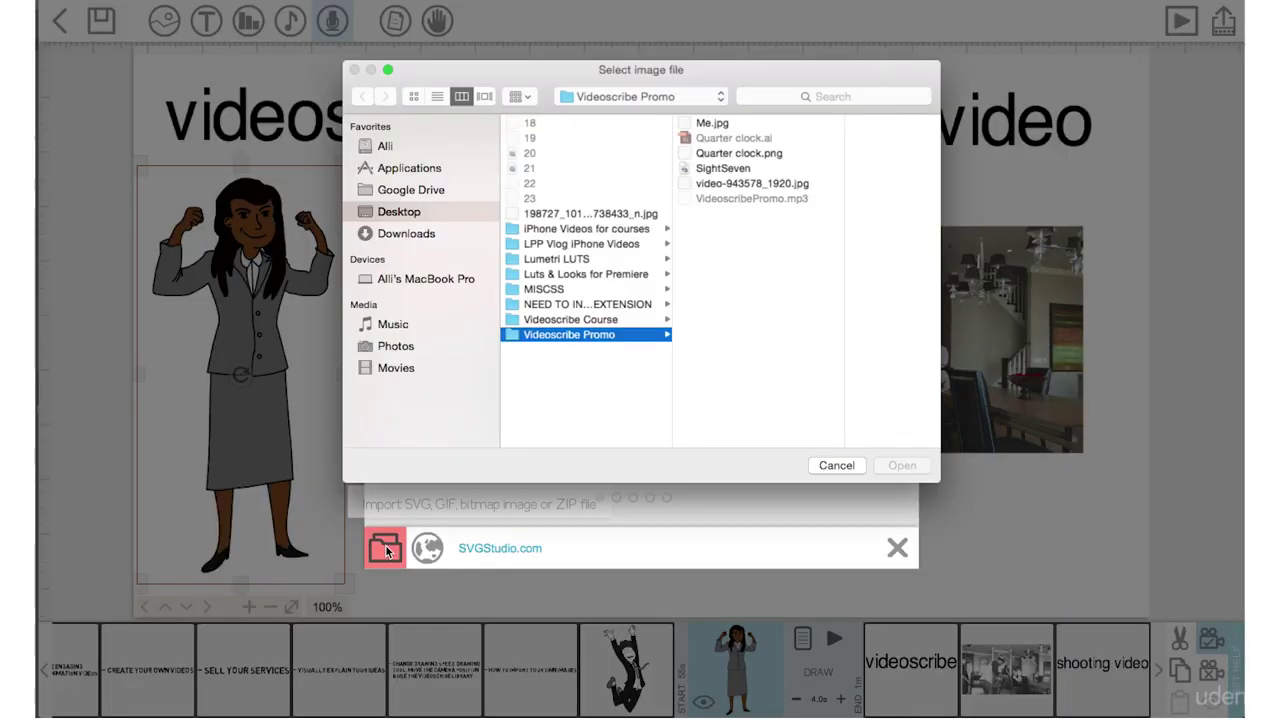
{"action": "left_click", "coordinate": [735, 154]}
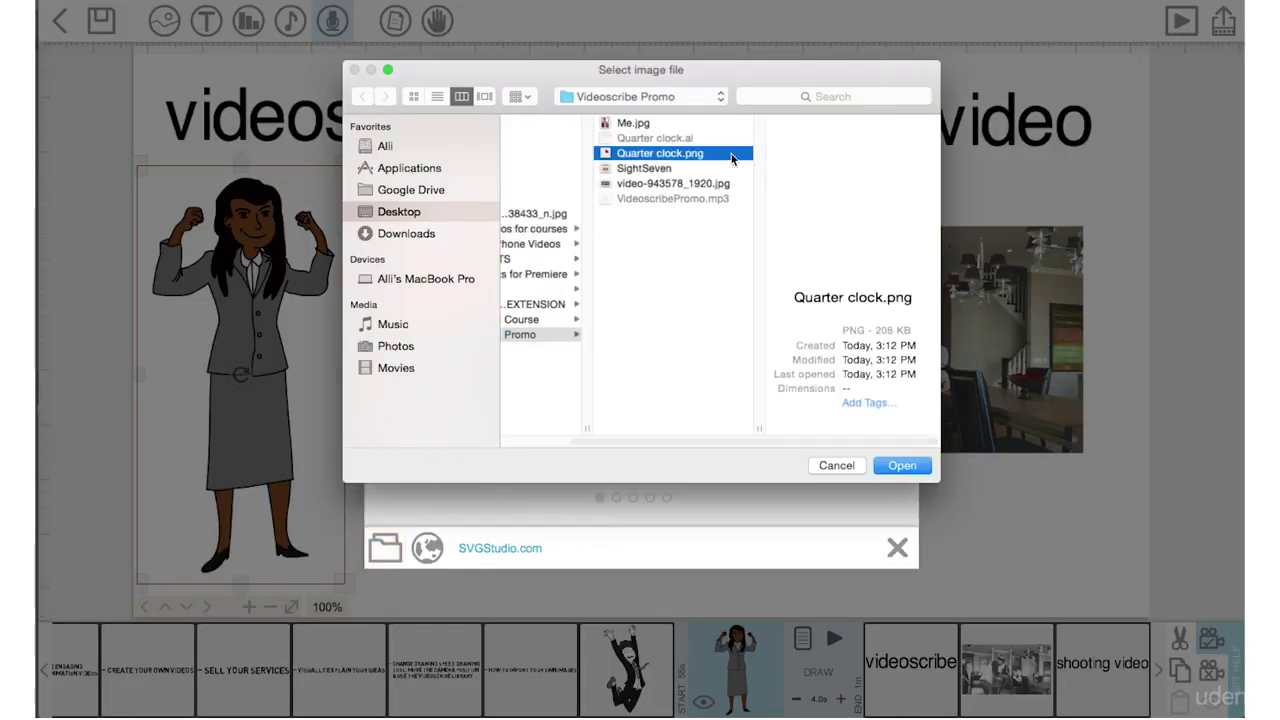
{"action": "left_click", "coordinate": [900, 466]}
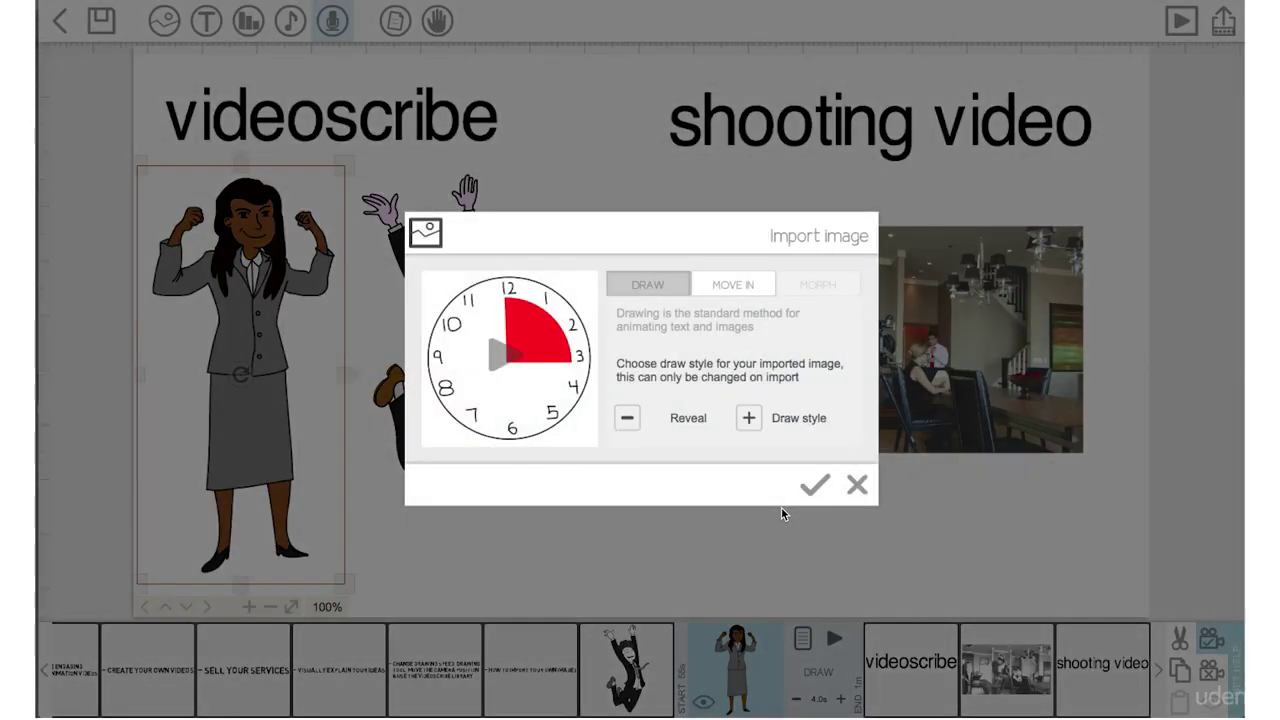
{"action": "left_click", "coordinate": [812, 486]}
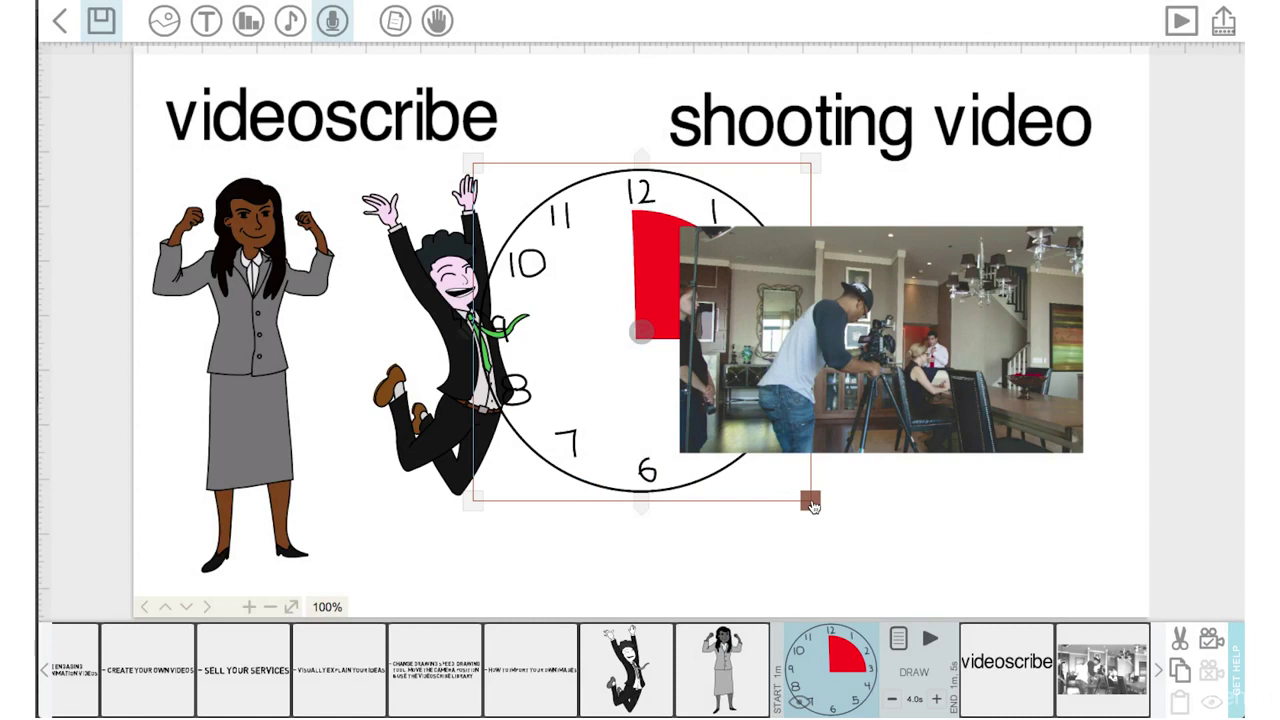
- Shrink the clock to the top-left, move the photo to the top right and the shooting video caption below it
{"action": "left_click_drag", "start_coordinate": [812, 506], "coordinate": [749, 444]}
{"action": "left_click_drag", "start_coordinate": [613, 274], "coordinate": [378, 225]}
{"action": "scroll", "coordinate": [378, 225], "scroll_direction": "down", "scroll_amount": 3}
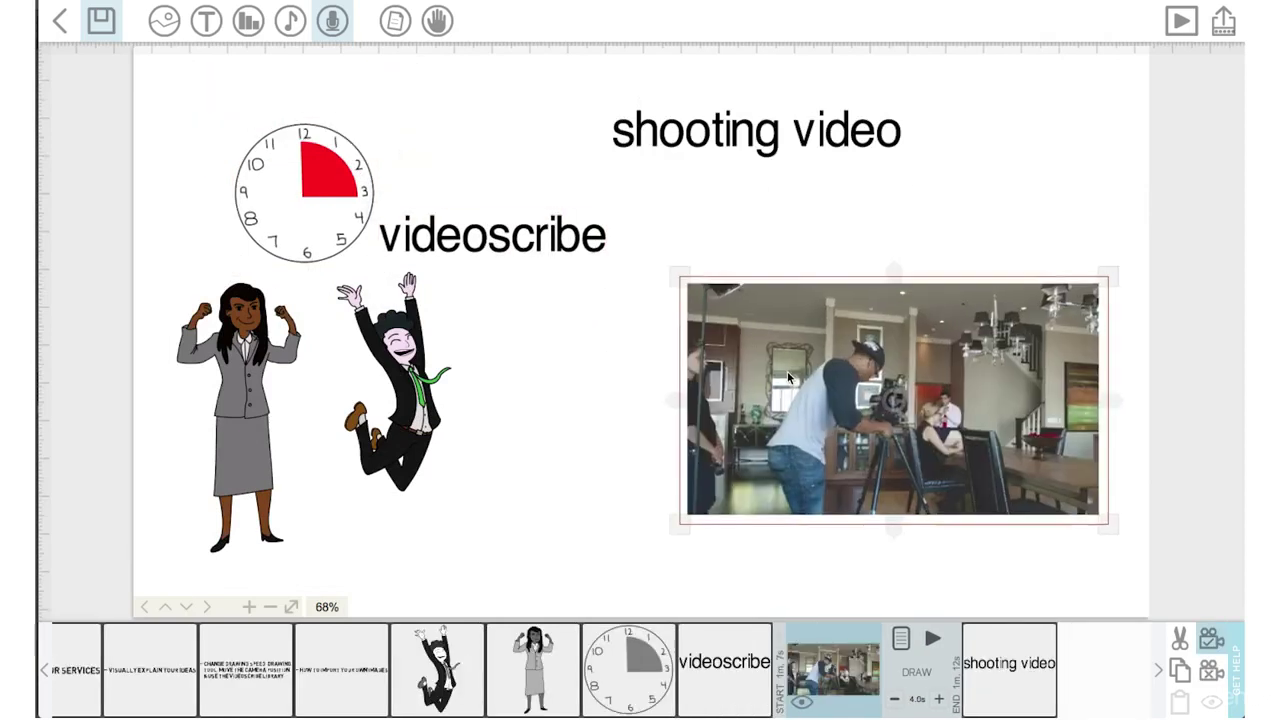
{"action": "left_click_drag", "start_coordinate": [790, 383], "coordinate": [755, 258]}
{"action": "left_click_drag", "start_coordinate": [757, 145], "coordinate": [866, 443]}
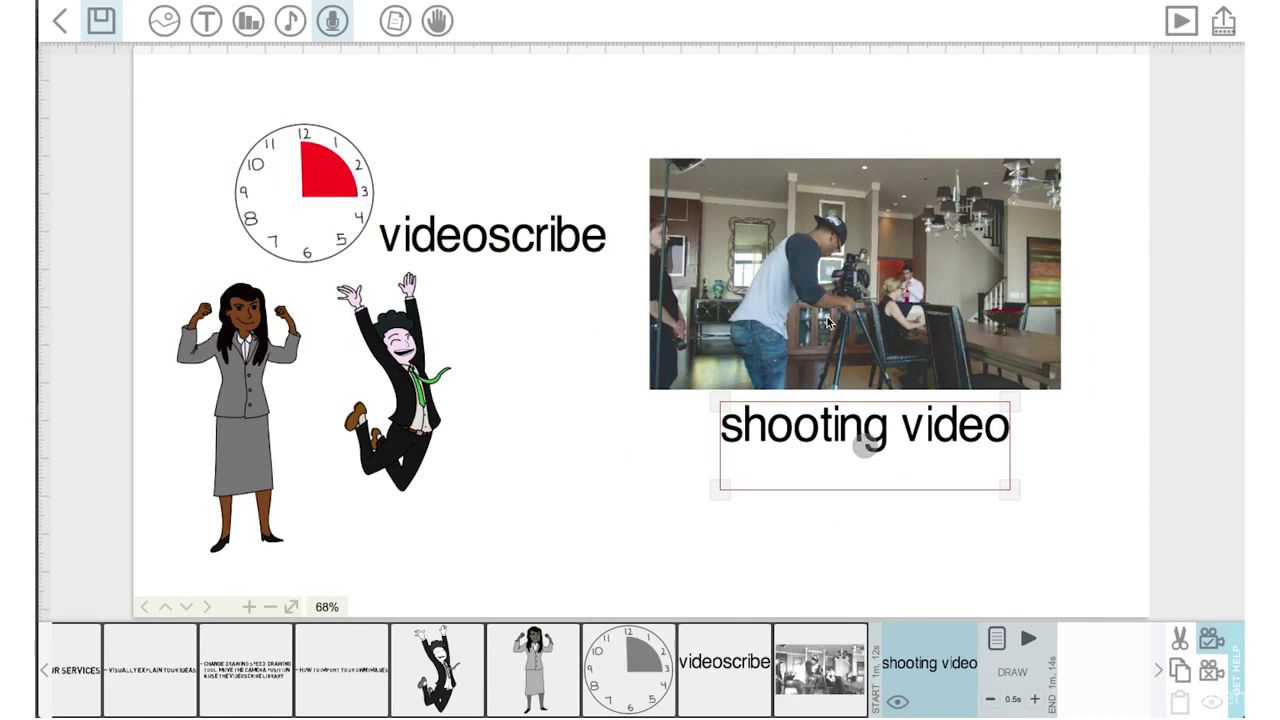
- Move the videoscribe text to the start of the timeline and view its Draw timing settings
{"action": "left_click", "coordinate": [436, 697], "text": "shift"}
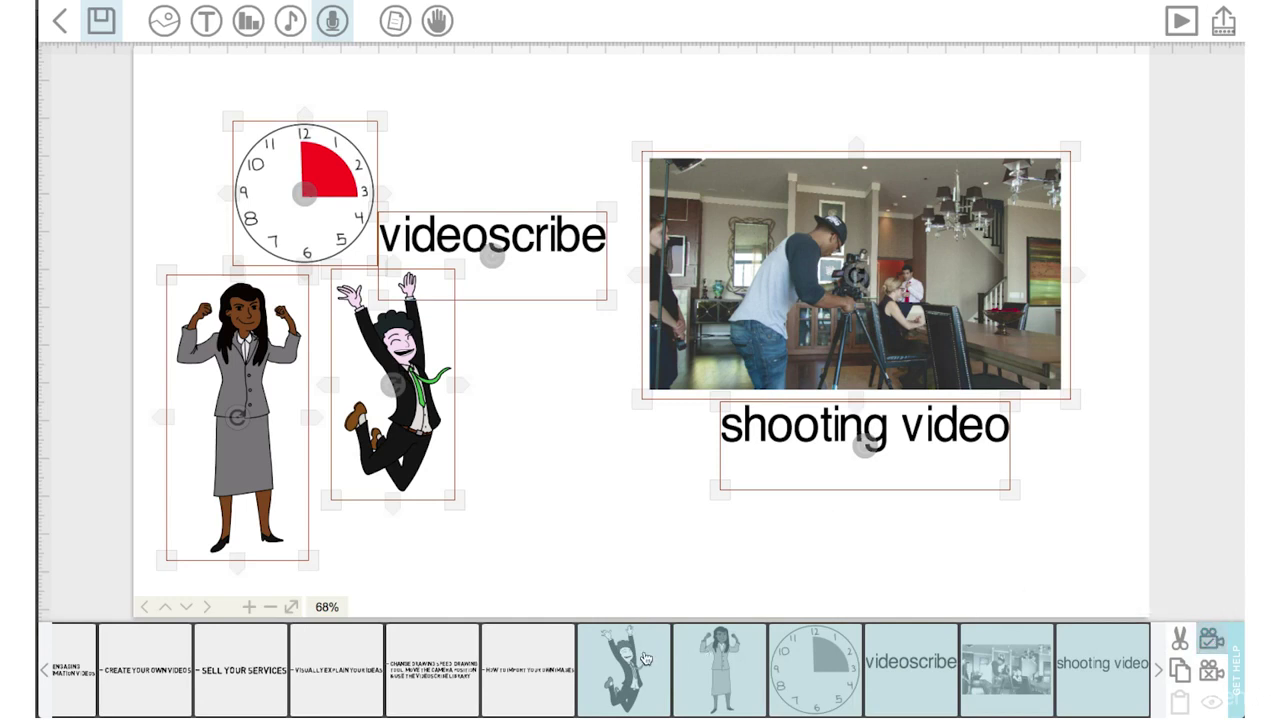
{"action": "left_click", "coordinate": [634, 690]}
{"action": "left_click_drag", "start_coordinate": [990, 665], "coordinate": [640, 665]}
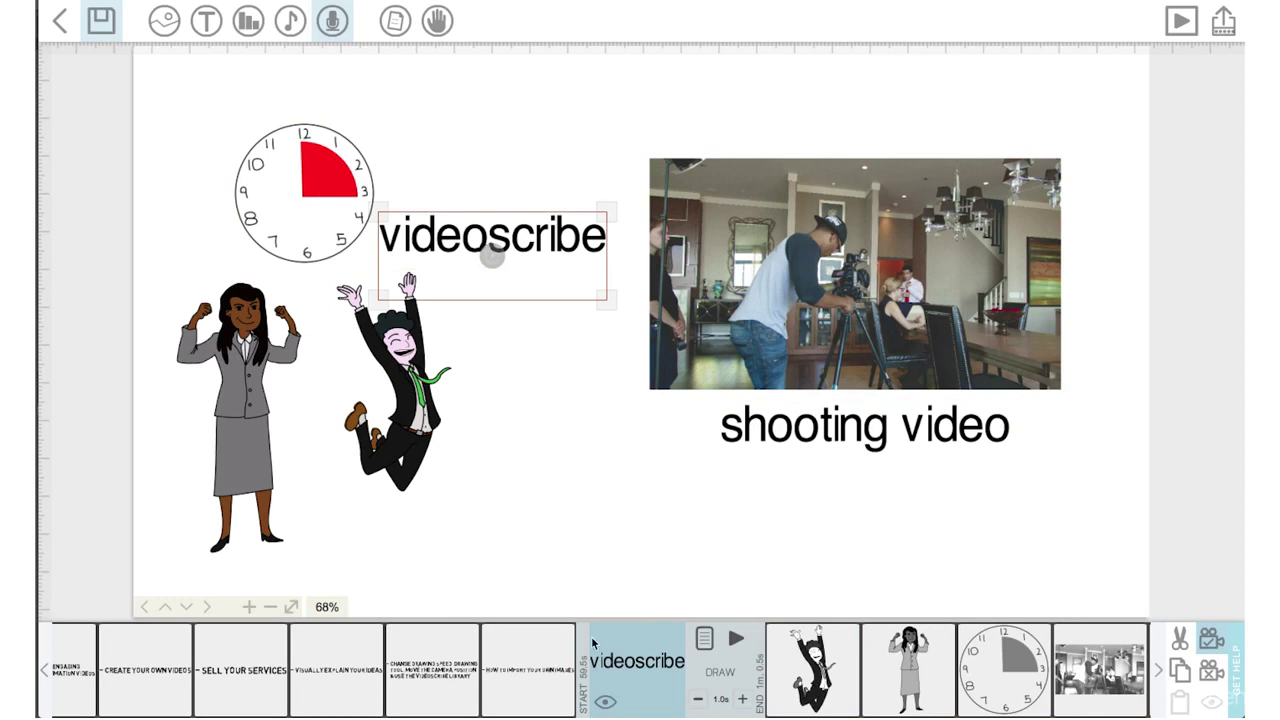
{"action": "left_click", "coordinate": [705, 644]}
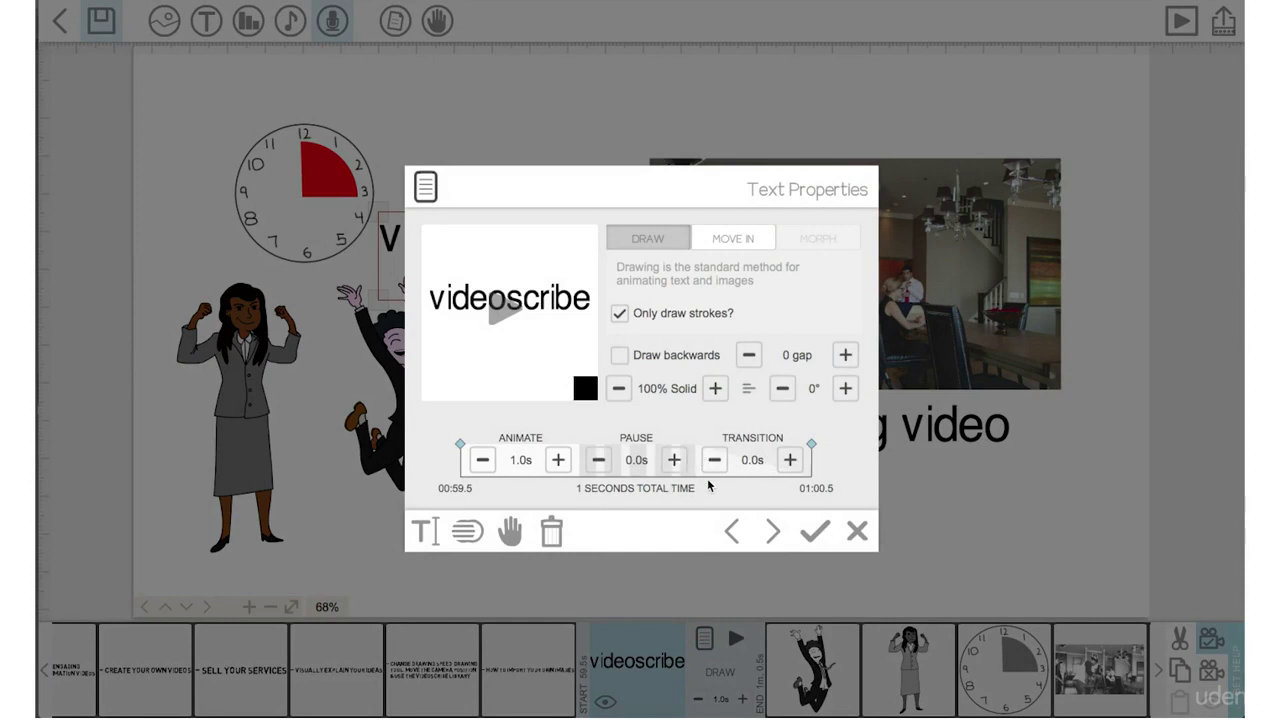
- Set the jumping man to 0.5s animate with 0s pause and 0s transition
{"action": "left_click", "coordinate": [774, 532]}
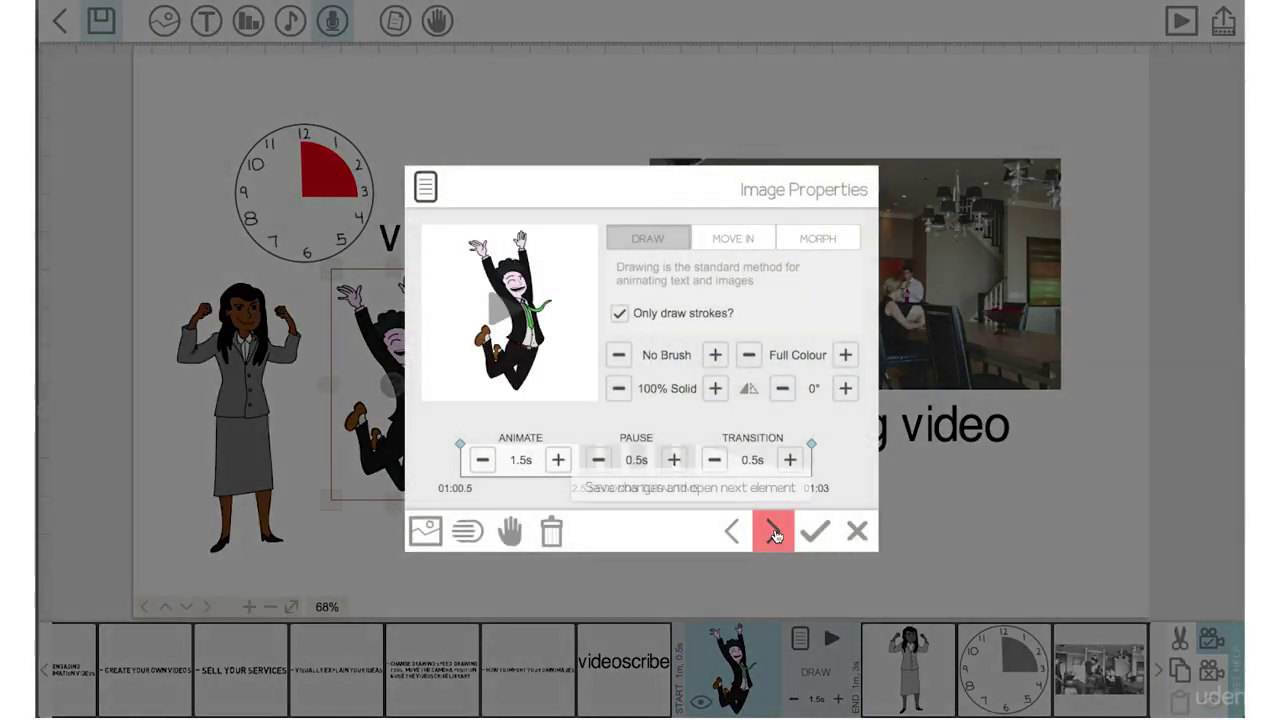
{"action": "left_click", "coordinate": [481, 461]}
{"action": "left_click", "coordinate": [481, 461]}
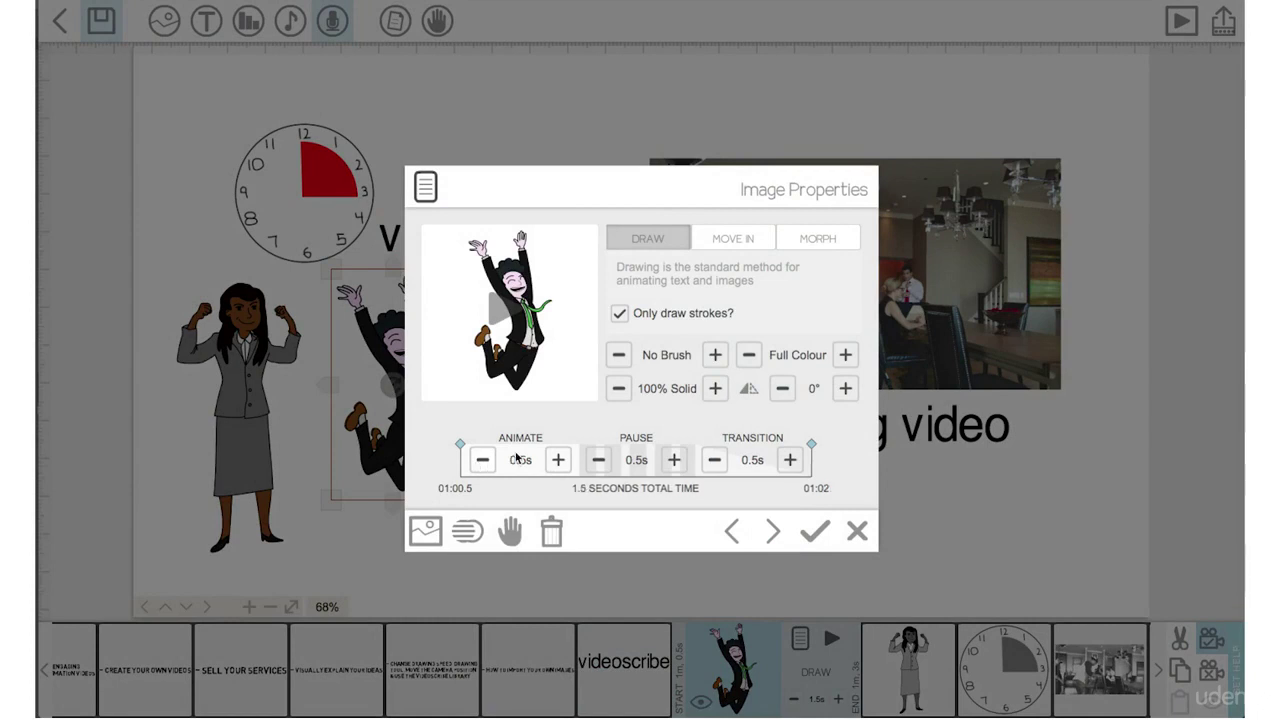
{"action": "left_click", "coordinate": [605, 458]}
{"action": "left_click", "coordinate": [714, 460]}
- Give the businesswoman 1.0s animate with no pause or transition, and apply
{"action": "left_click", "coordinate": [773, 531]}
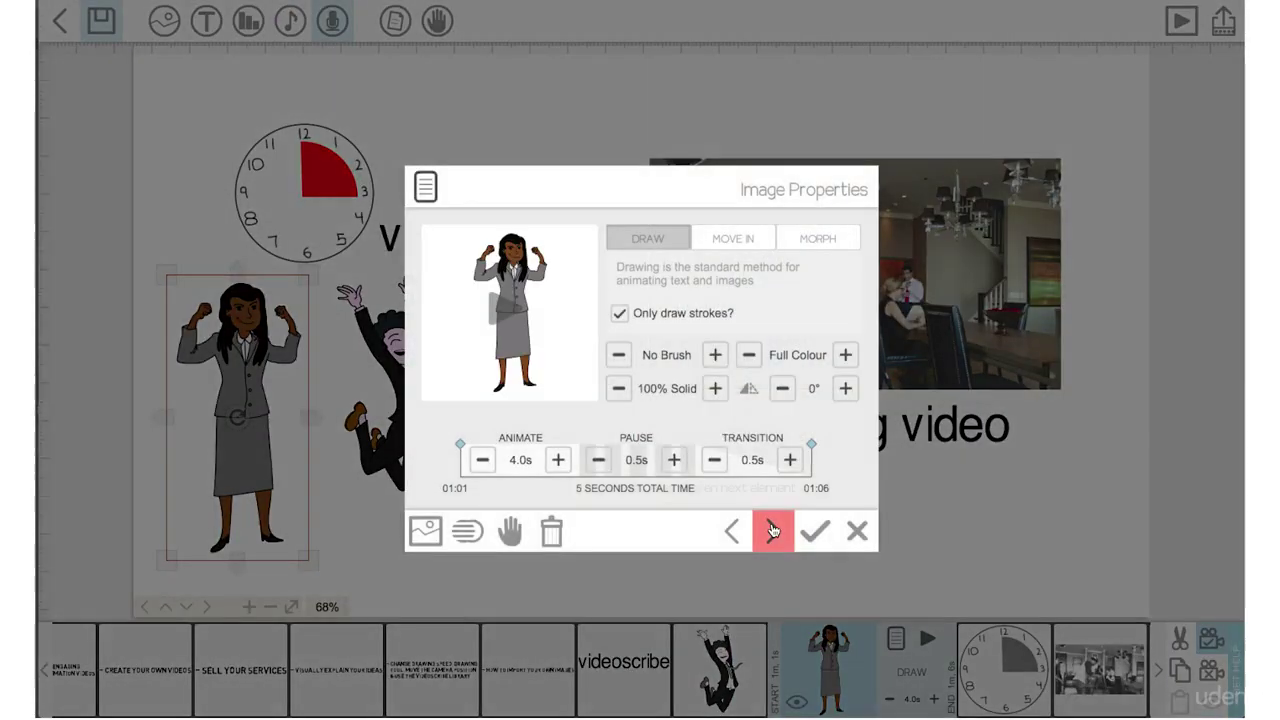
{"action": "left_click", "coordinate": [603, 470]}
{"action": "left_click", "coordinate": [714, 460]}
{"action": "left_click", "coordinate": [479, 460]}
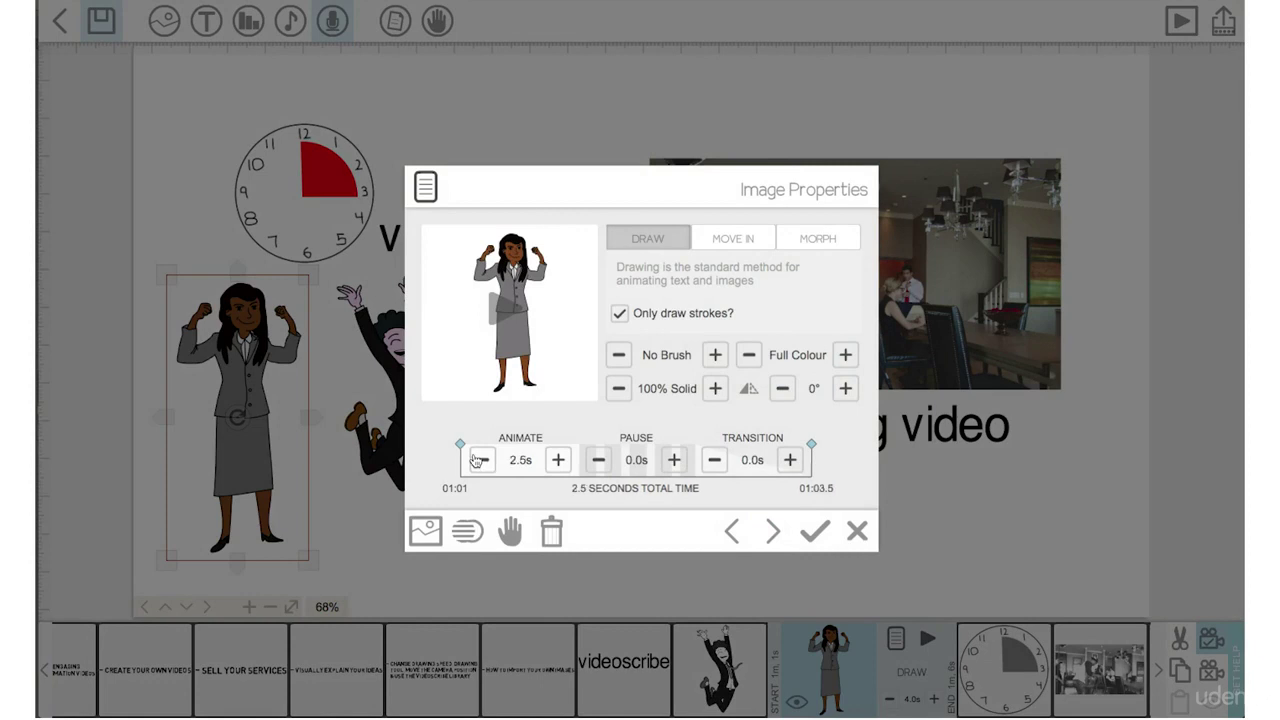
{"action": "left_click", "coordinate": [479, 460]}
{"action": "left_click", "coordinate": [479, 460]}
{"action": "left_click", "coordinate": [479, 460]}
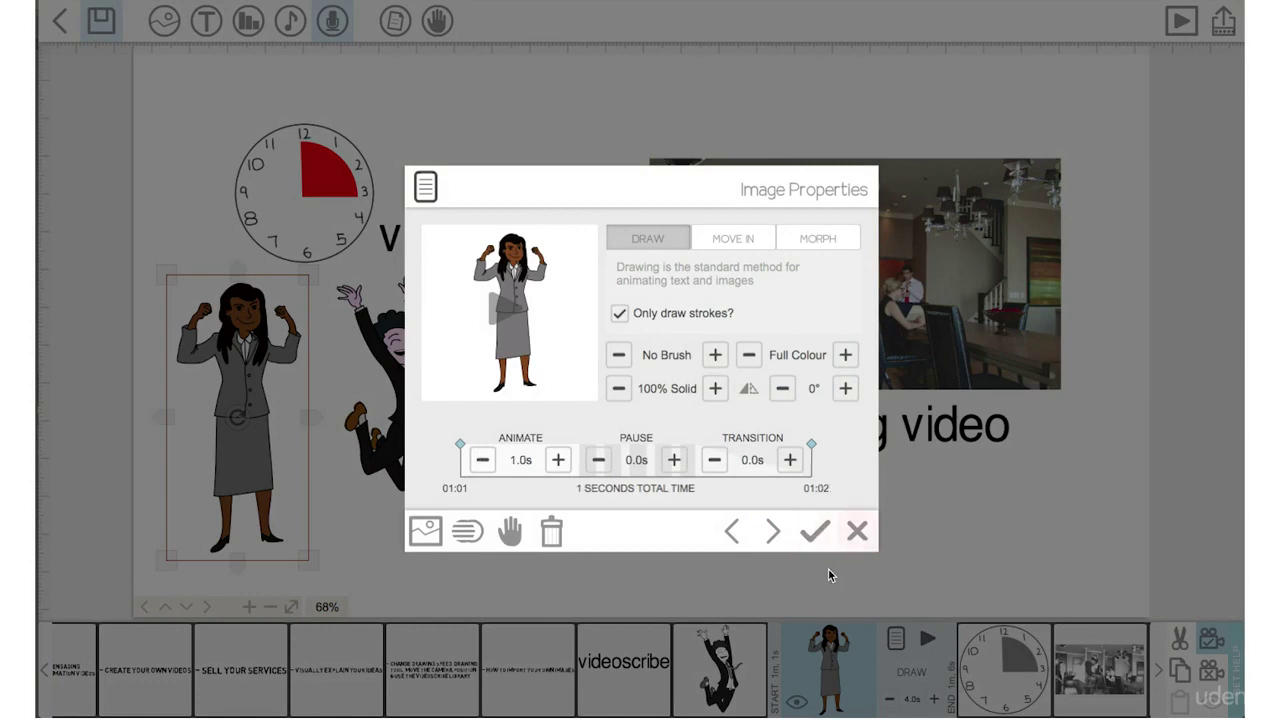
{"action": "left_click", "coordinate": [808, 537]}
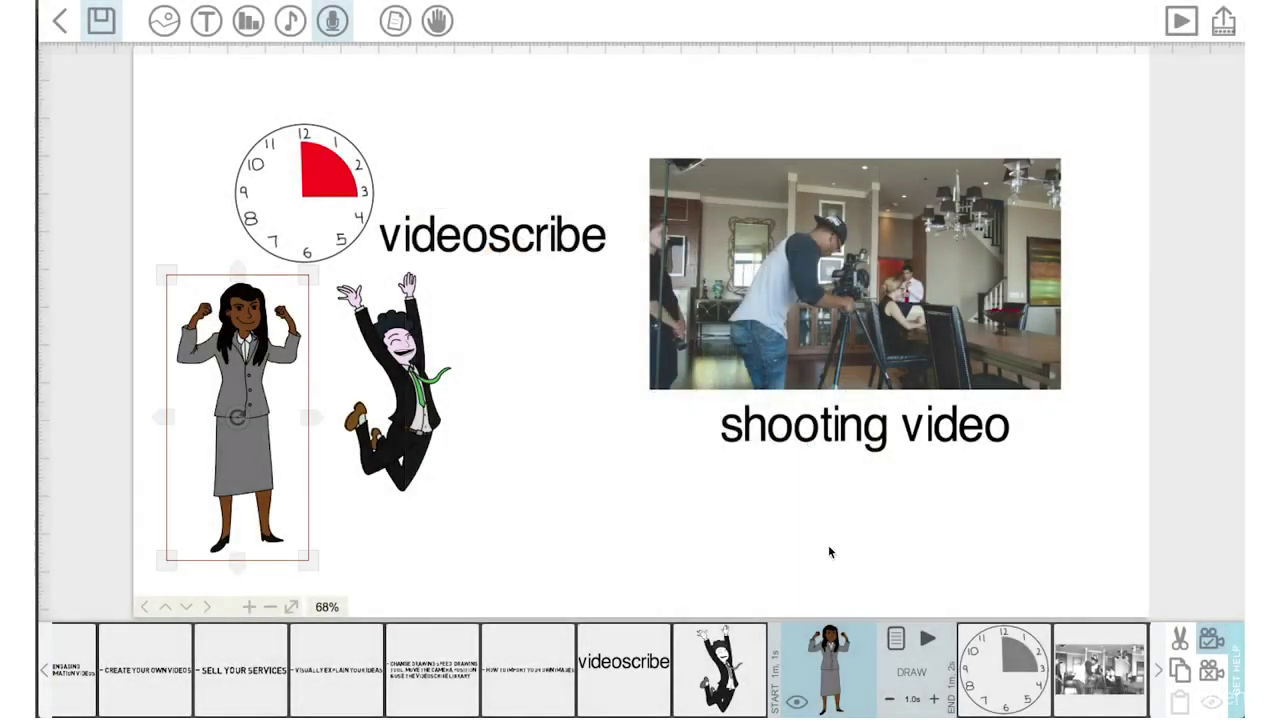
{"action": "left_click", "coordinate": [624, 647]}
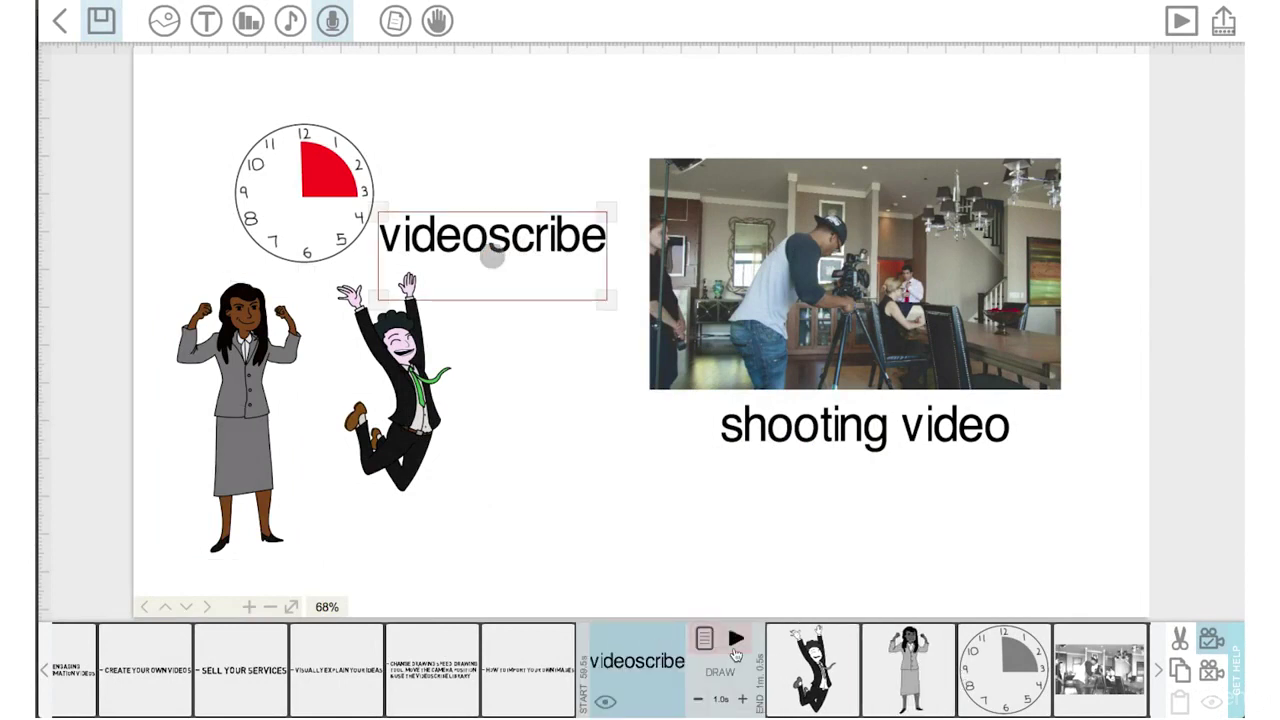
- Preview the scene, then place the businesswoman between the videoscribe text and the jumping man
{"action": "left_click", "coordinate": [736, 640]}
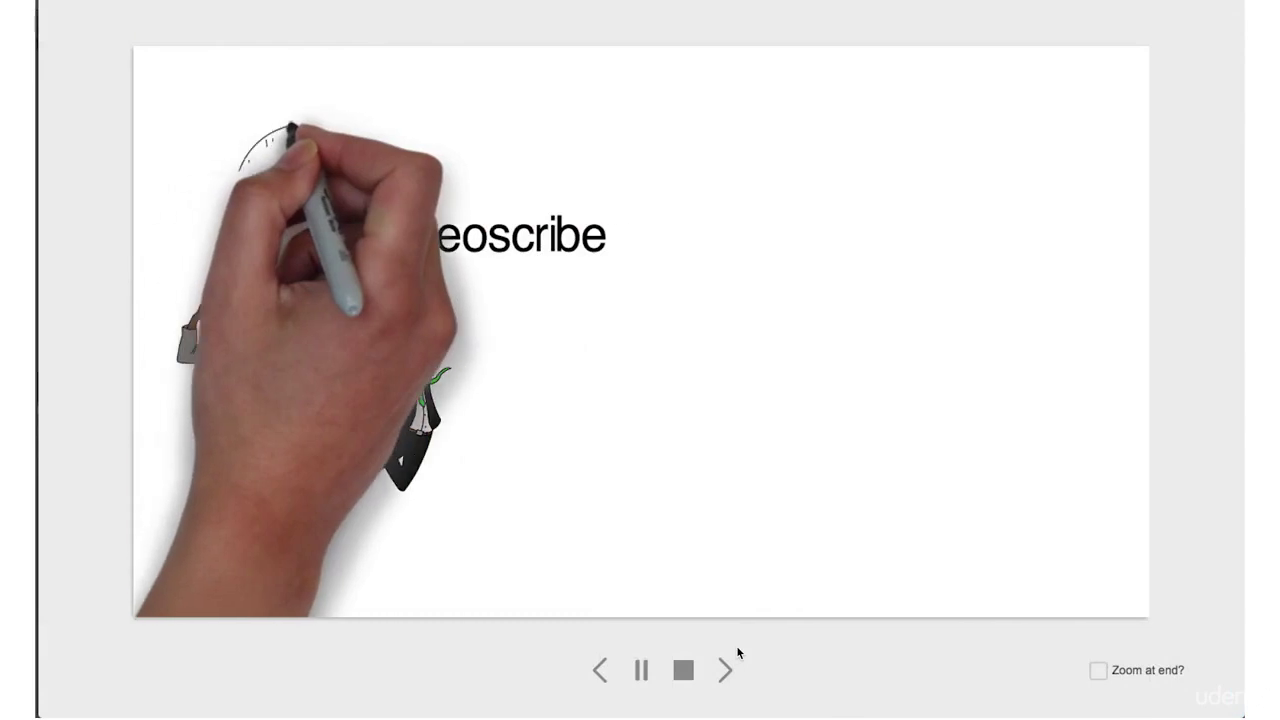
{"action": "left_click", "coordinate": [681, 688]}
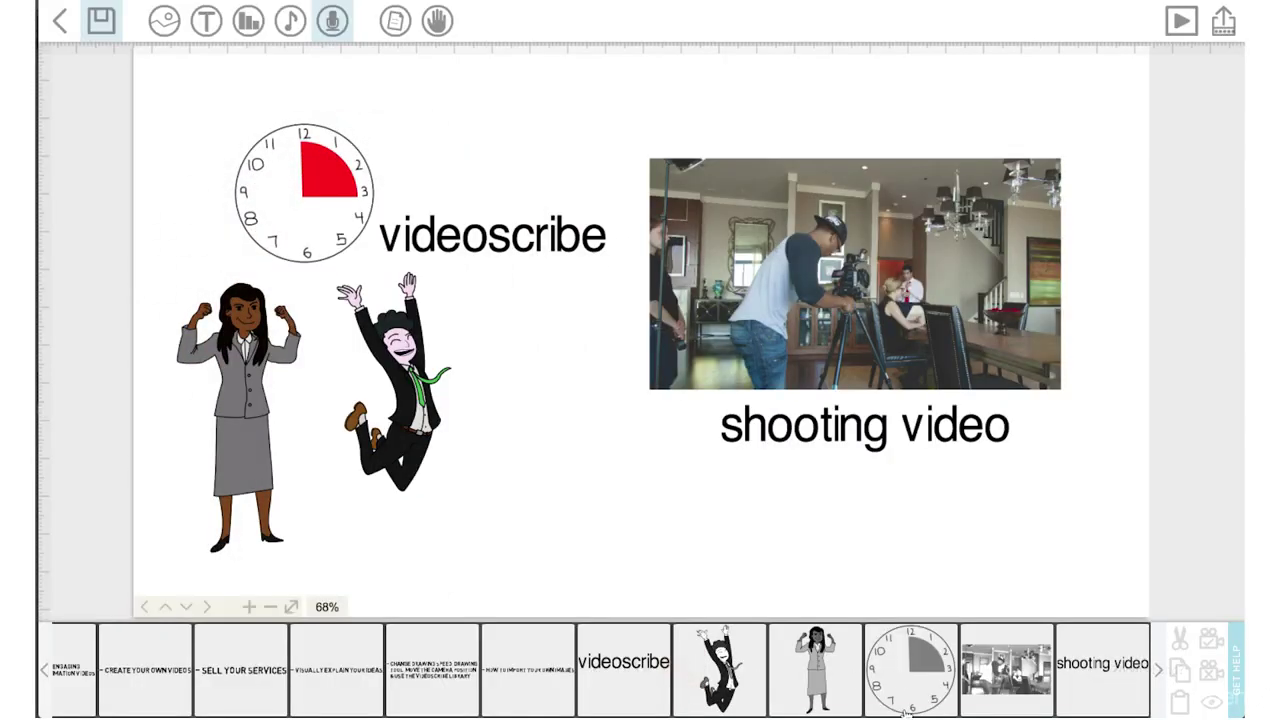
{"action": "left_click", "coordinate": [826, 666]}
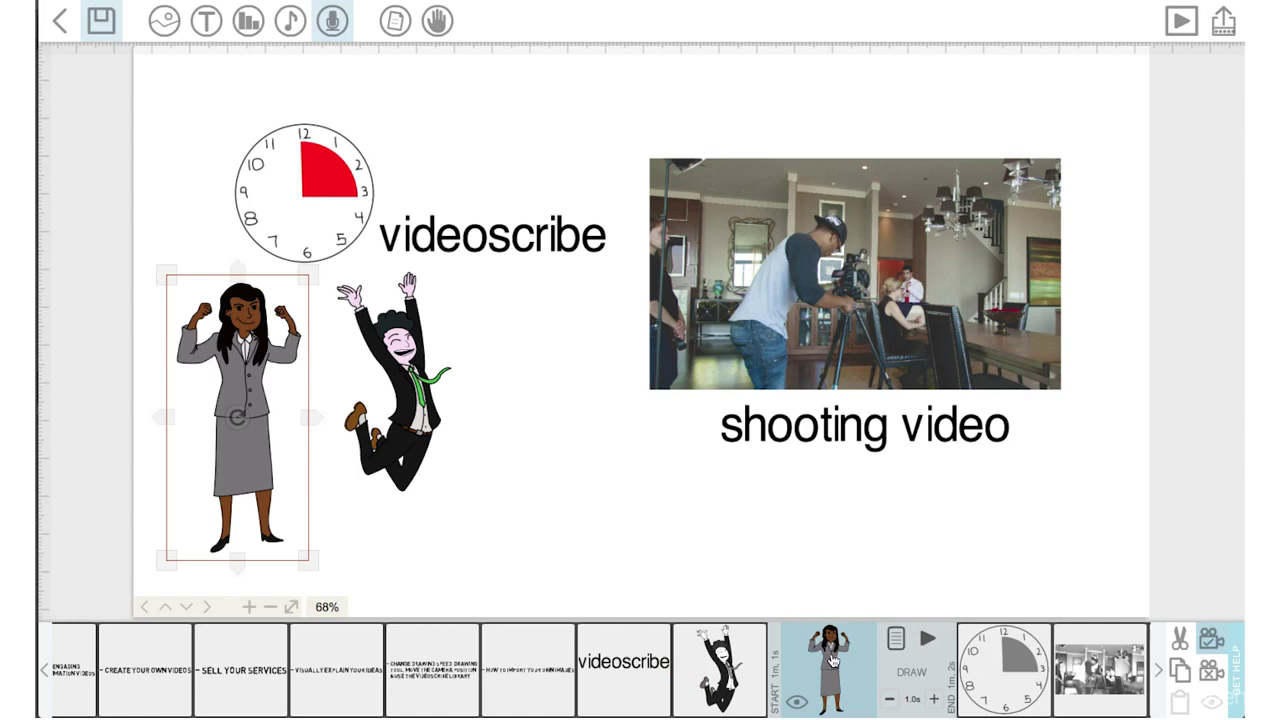
{"action": "left_click_drag", "start_coordinate": [830, 660], "coordinate": [722, 662]}
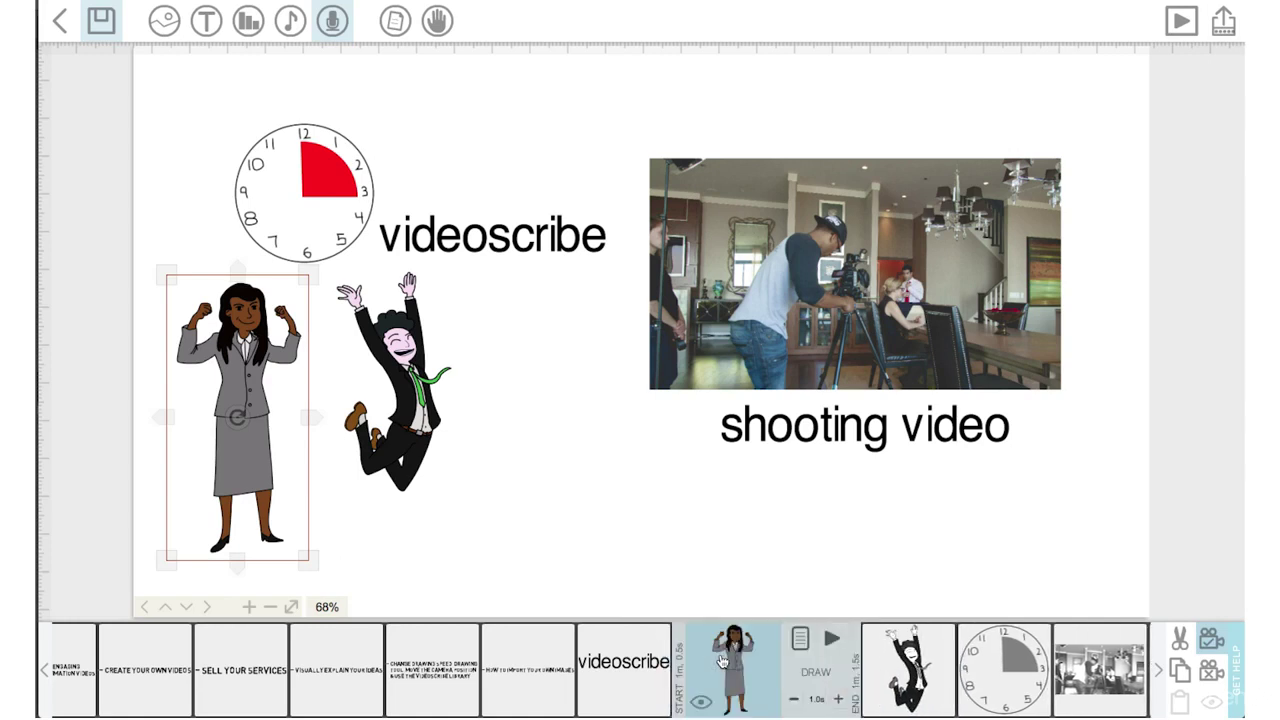
- Set the clock to 0.5s animate with no pause or transition
{"action": "left_click", "coordinate": [1000, 672]}
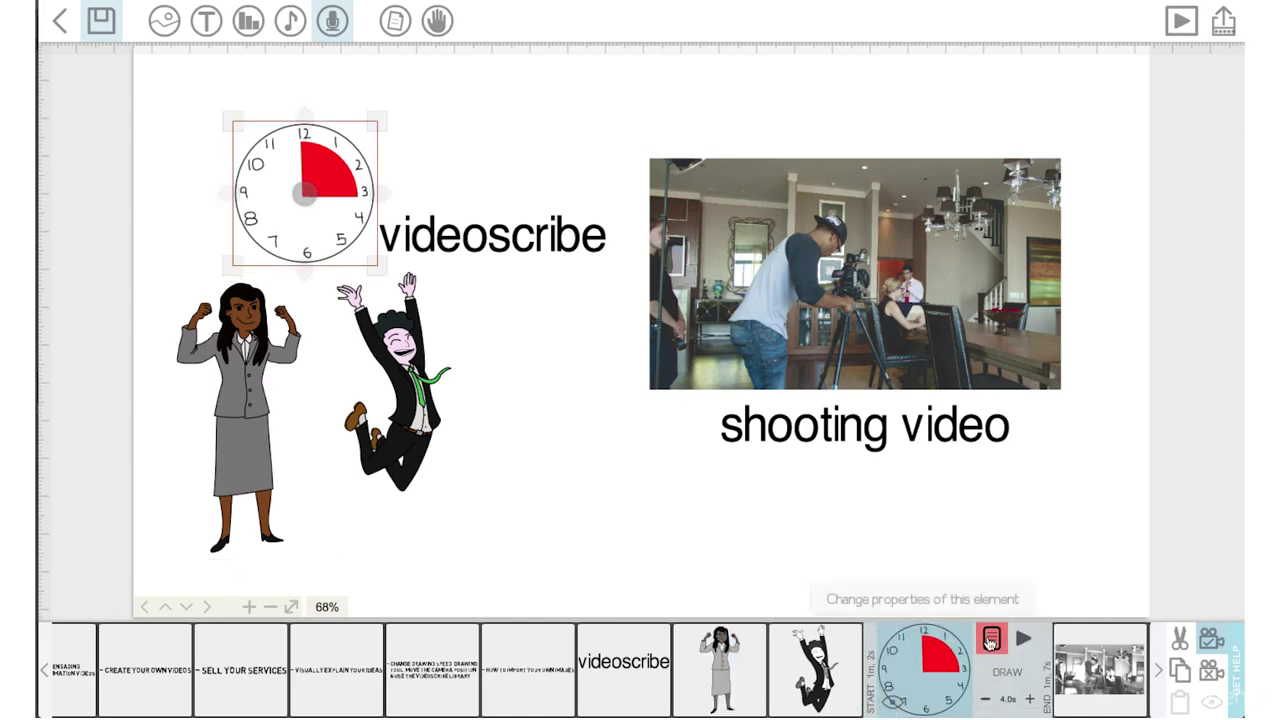
{"action": "left_click", "coordinate": [991, 638]}
{"action": "left_click", "coordinate": [482, 460]}
{"action": "left_click", "coordinate": [482, 460]}
{"action": "left_click", "coordinate": [482, 460]}
{"action": "left_click", "coordinate": [482, 460]}
{"action": "left_click", "coordinate": [482, 460]}
{"action": "left_click", "coordinate": [482, 460]}
{"action": "left_click", "coordinate": [482, 460]}
{"action": "left_click", "coordinate": [598, 460]}
{"action": "left_click", "coordinate": [714, 460]}
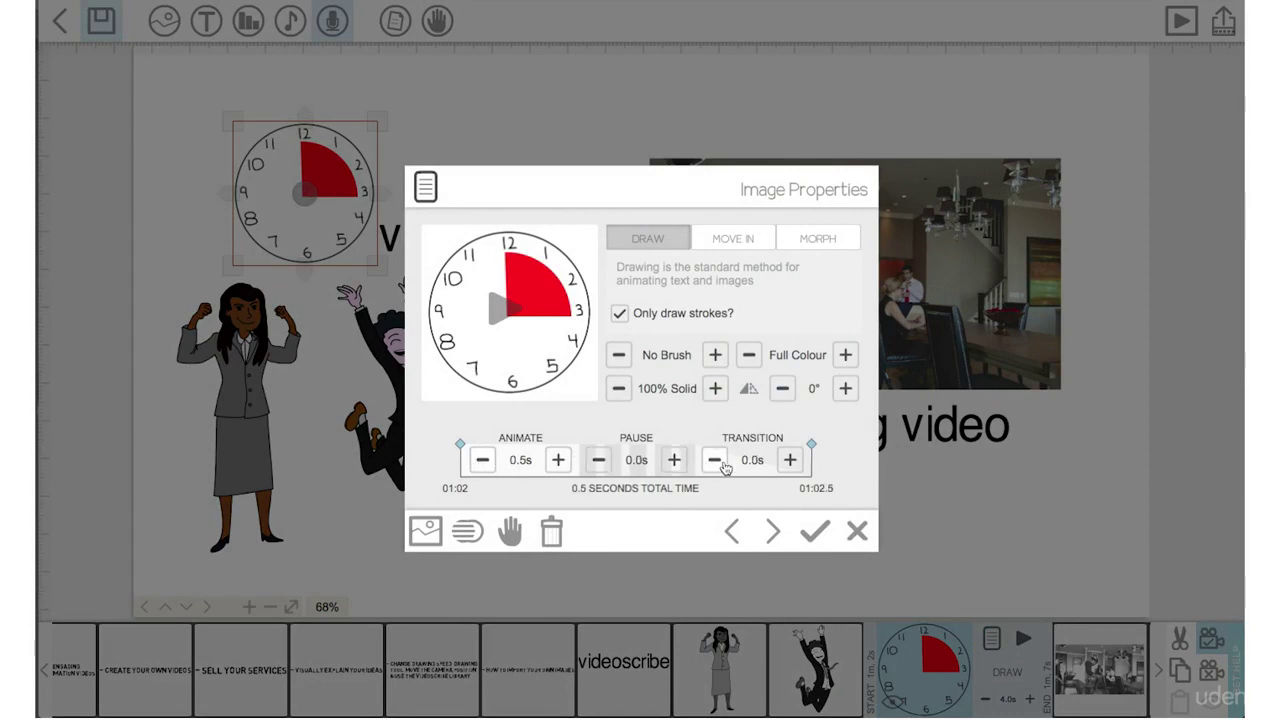
{"action": "left_click", "coordinate": [774, 531]}
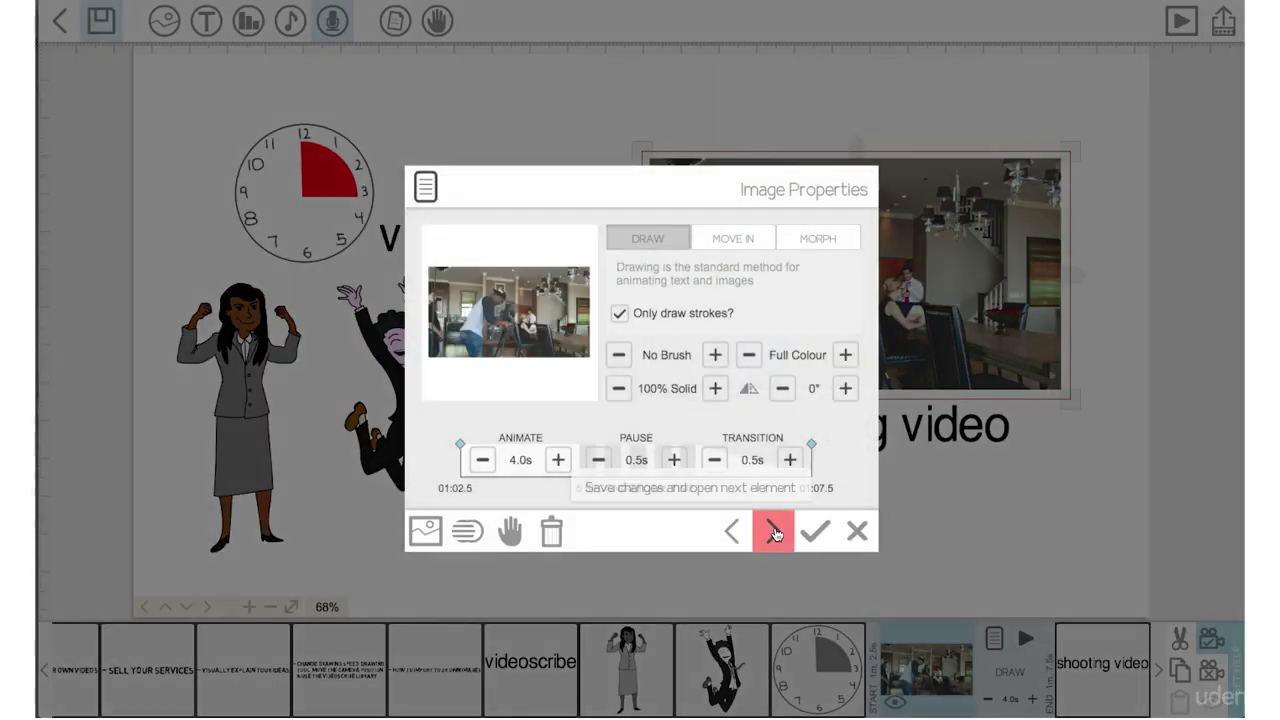
- Set the photo to 1.5s animate with no pause or transition, apply, and preview the scene
{"action": "left_click", "coordinate": [482, 462]}
{"action": "left_click", "coordinate": [482, 462]}
{"action": "left_click", "coordinate": [482, 462]}
{"action": "left_click", "coordinate": [478, 471]}
{"action": "left_click", "coordinate": [478, 471]}
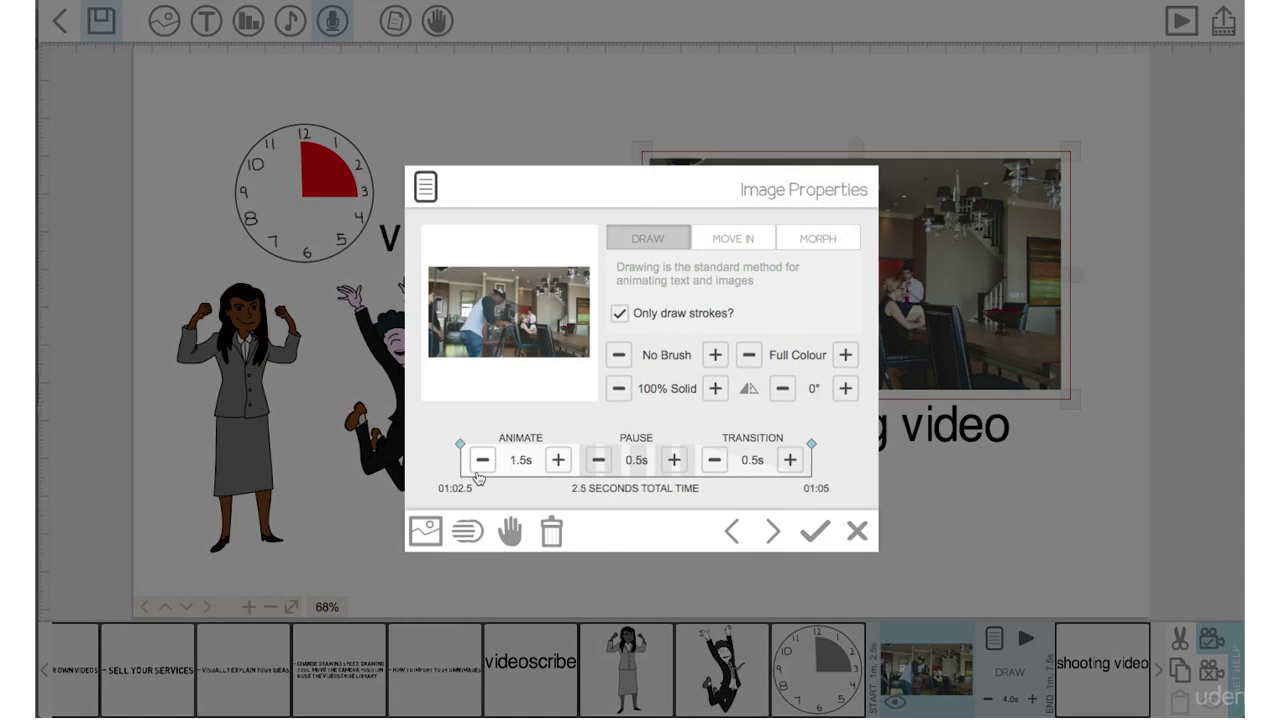
{"action": "left_click", "coordinate": [597, 460]}
{"action": "left_click", "coordinate": [714, 460]}
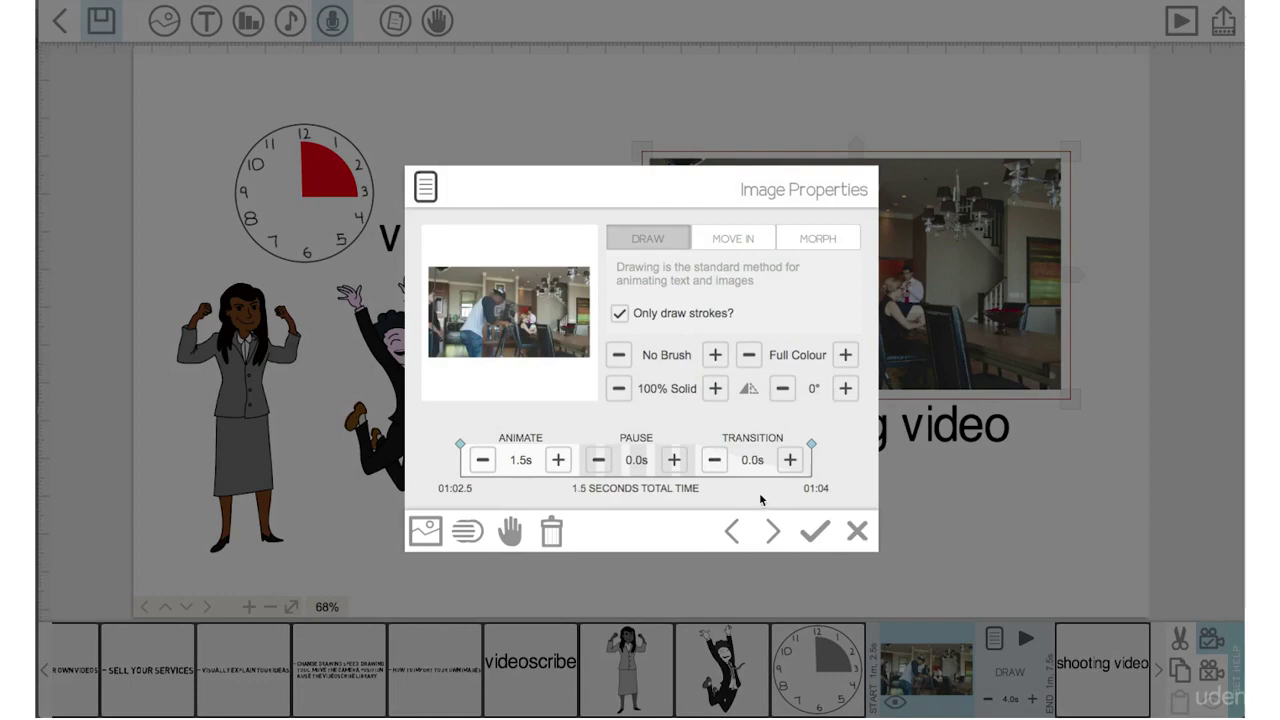
{"action": "left_click", "coordinate": [773, 531]}
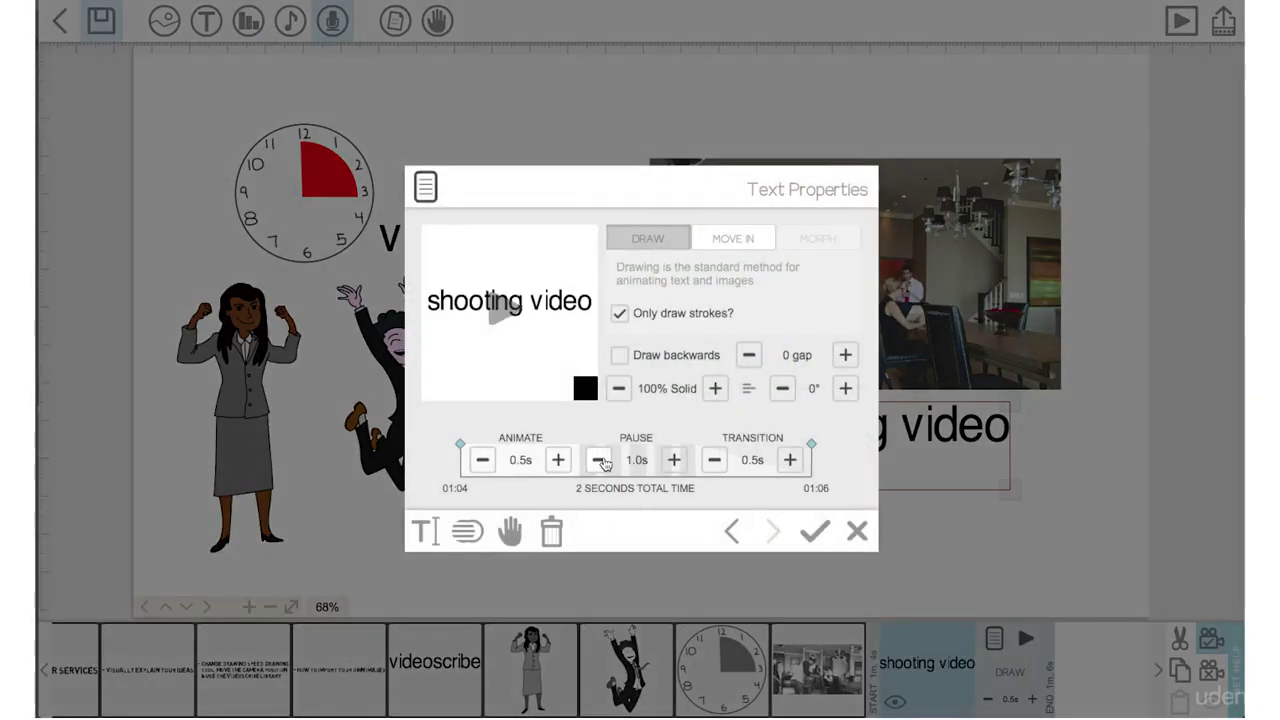
{"action": "left_click", "coordinate": [815, 531]}
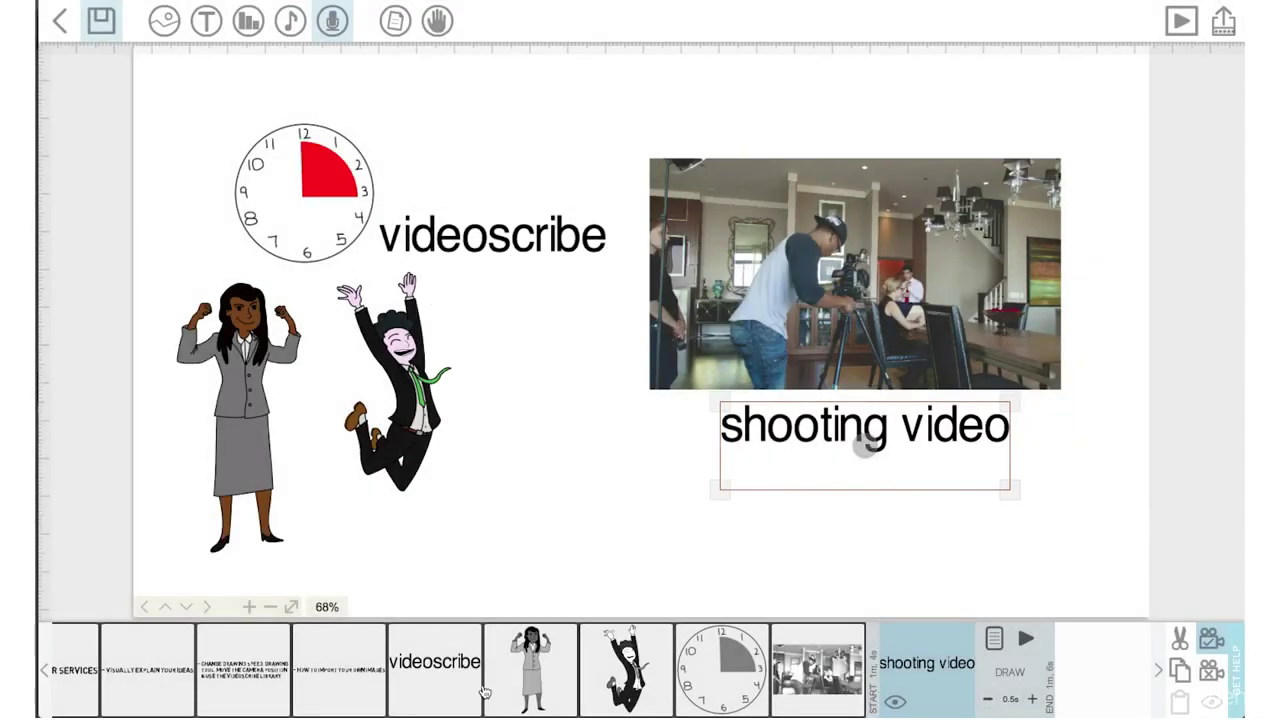
{"action": "left_click", "coordinate": [457, 676]}
{"action": "left_click", "coordinate": [557, 635]}
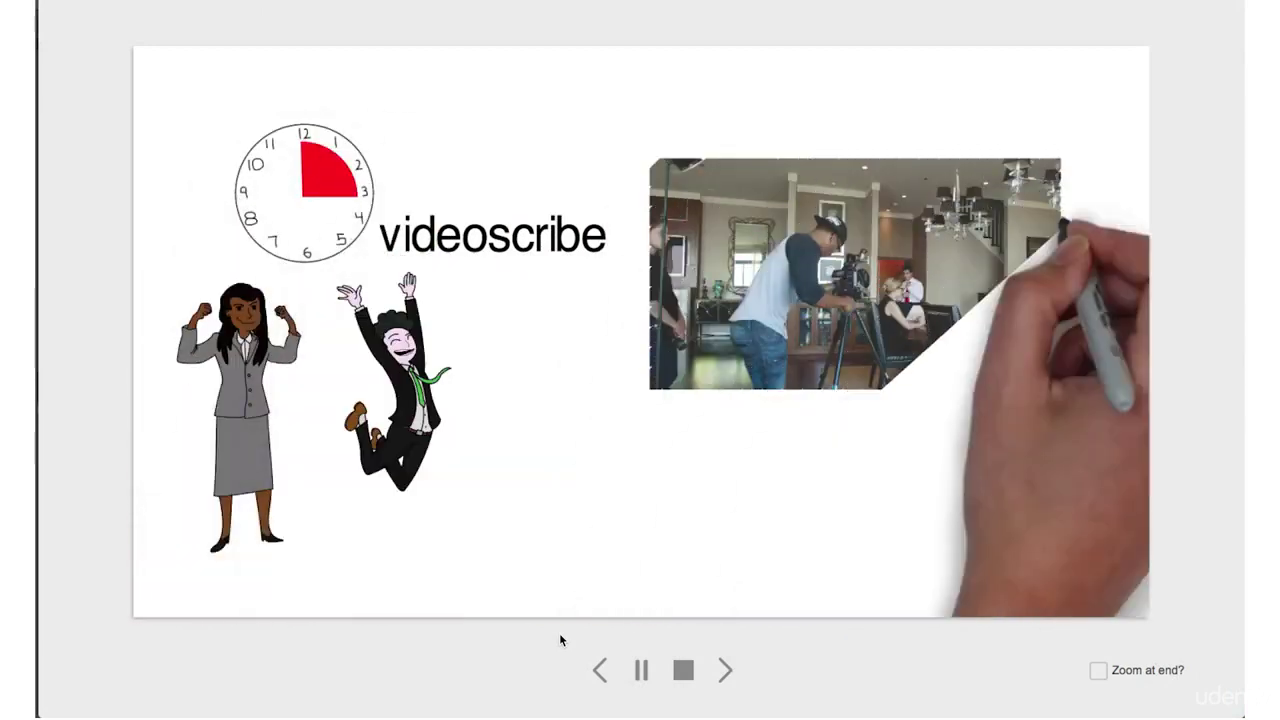
- Stop the preview and move the shooting video caption ahead of the photo in the timeline
{"action": "left_click", "coordinate": [684, 670]}
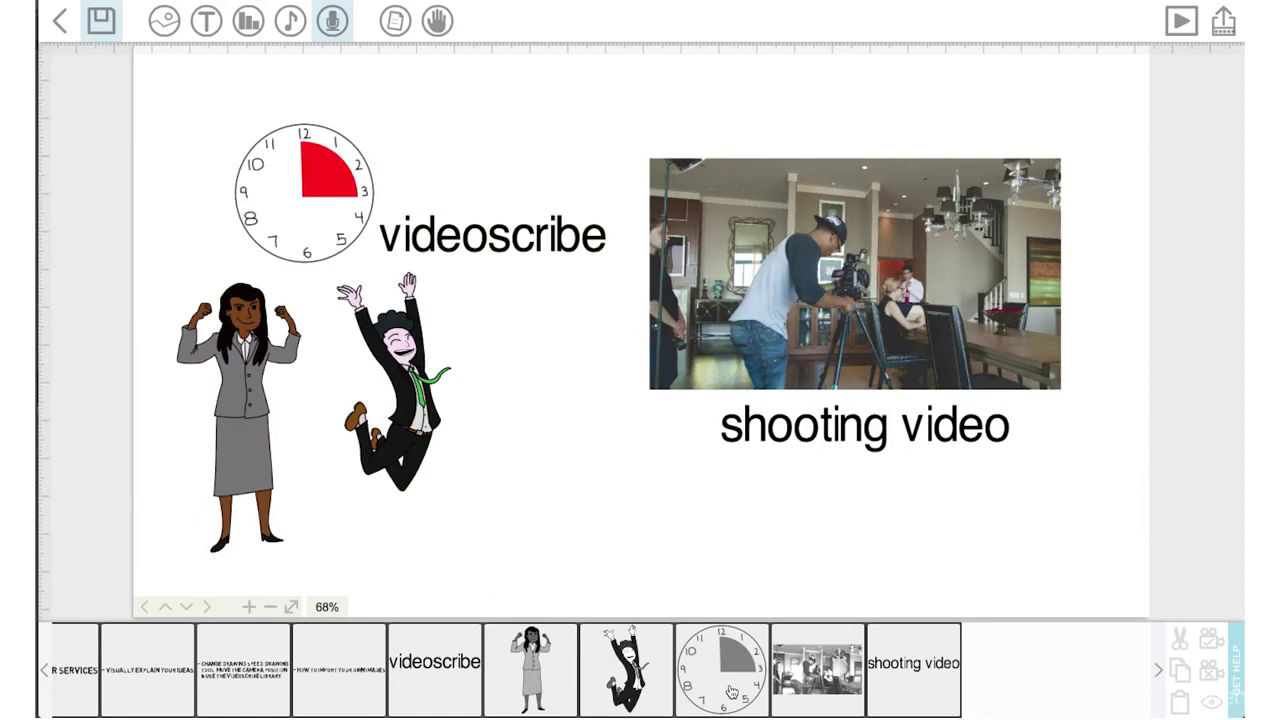
{"action": "left_click", "coordinate": [910, 668]}
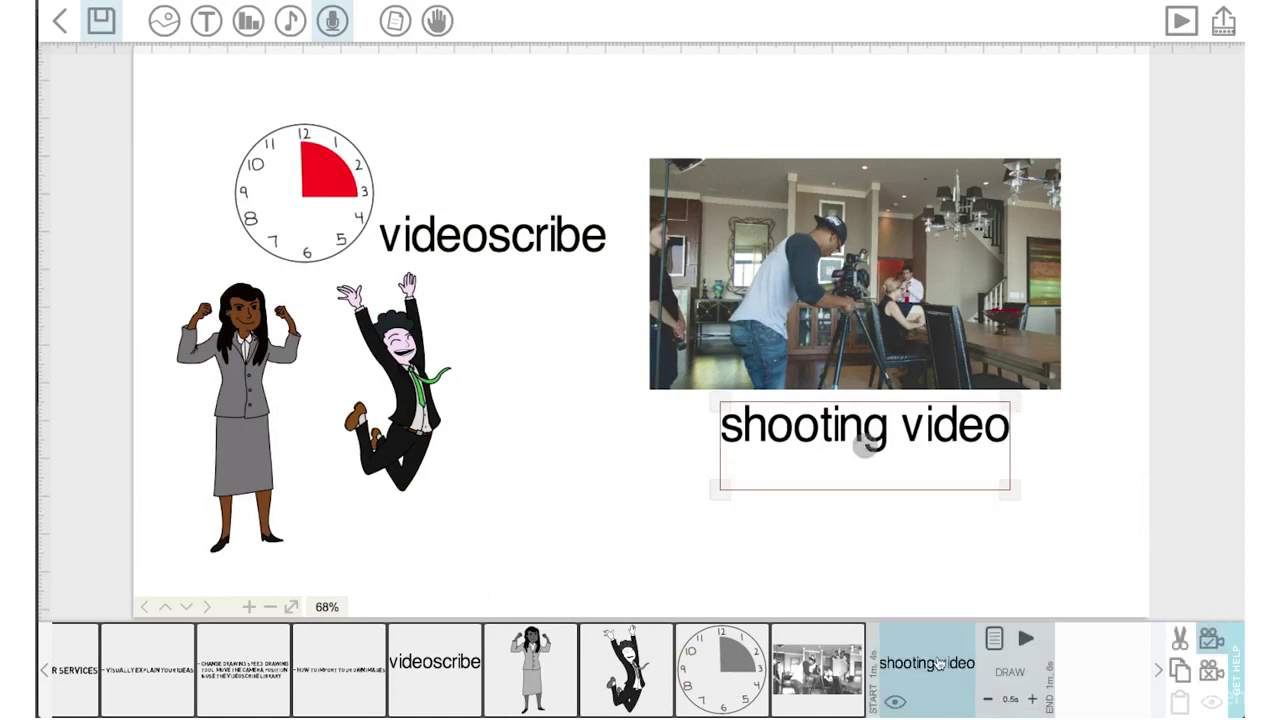
{"action": "left_click_drag", "start_coordinate": [943, 680], "coordinate": [826, 686]}
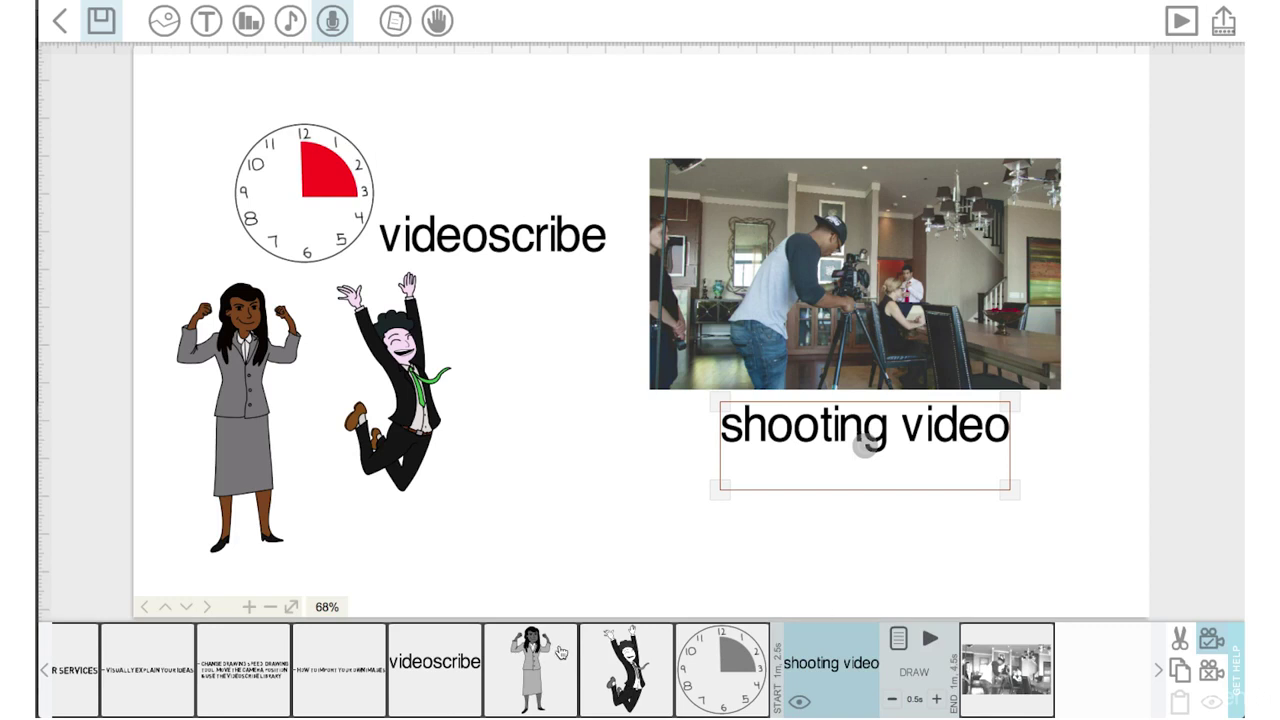
{"action": "left_click", "coordinate": [627, 668]}
{"action": "left_click", "coordinate": [706, 637]}
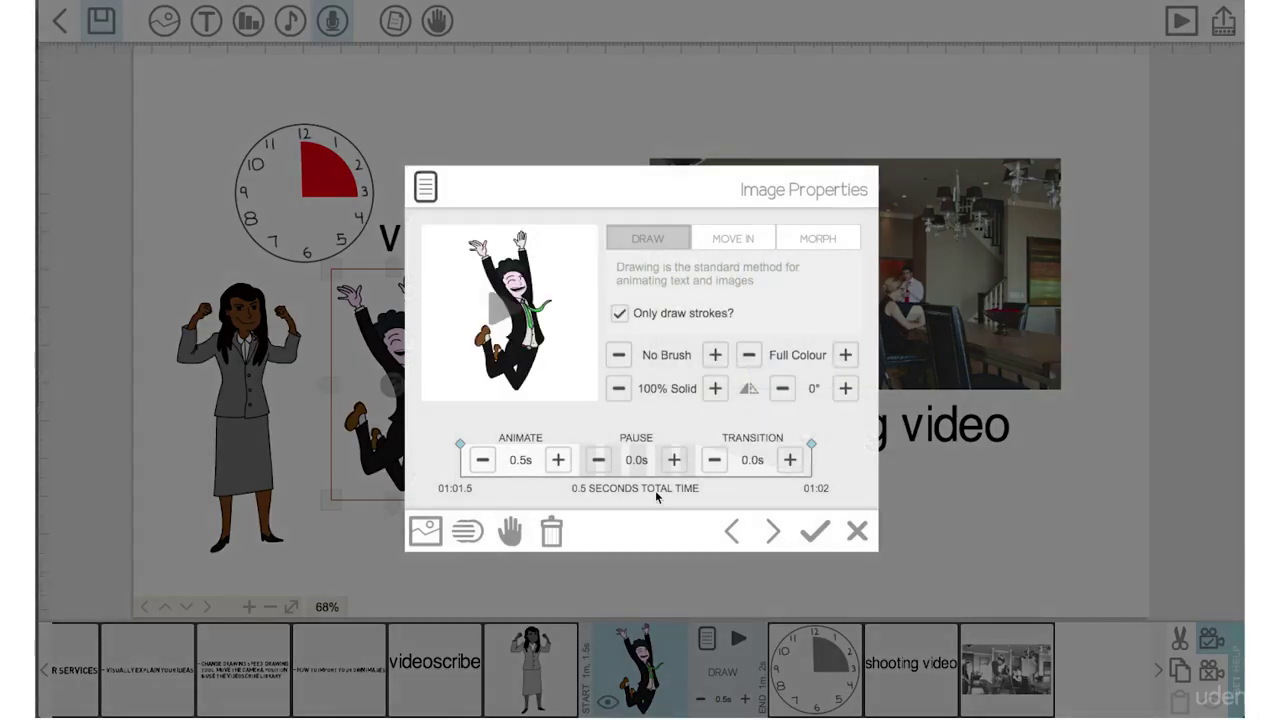
- Set 1-second draw times for the jumping man, clock and shooting video caption
{"action": "left_click", "coordinate": [558, 459]}
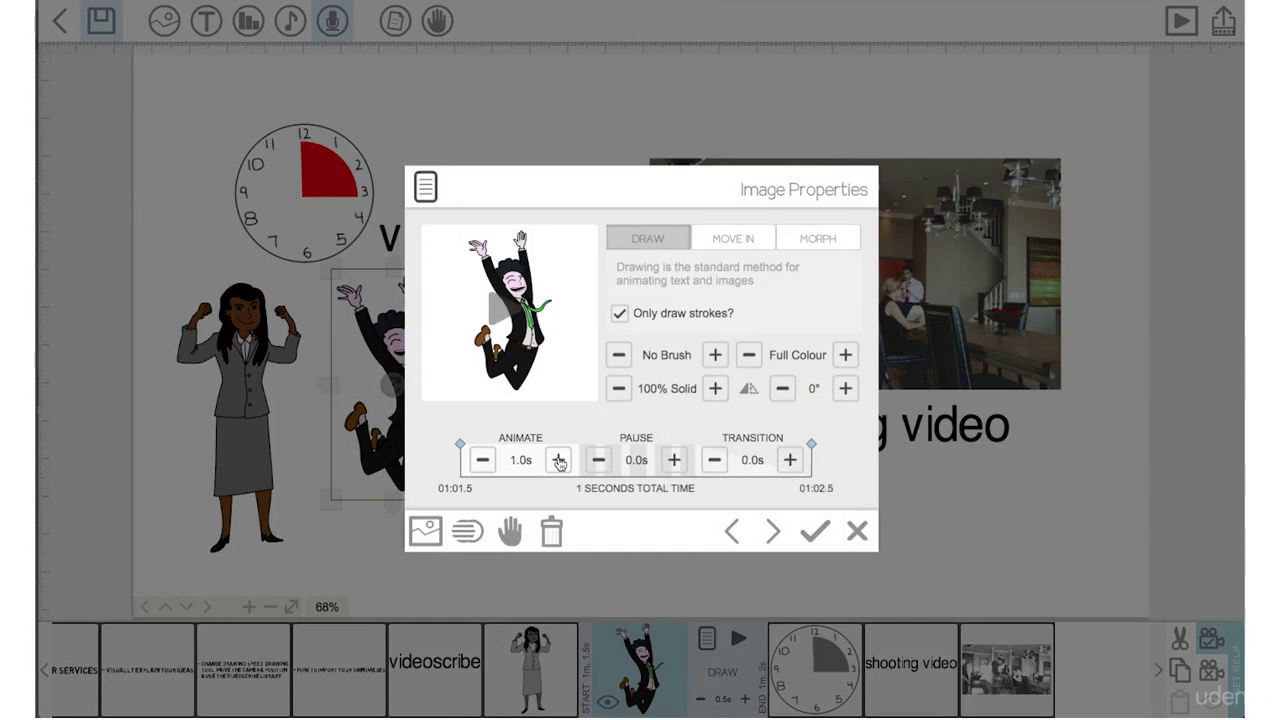
{"action": "left_click", "coordinate": [770, 531]}
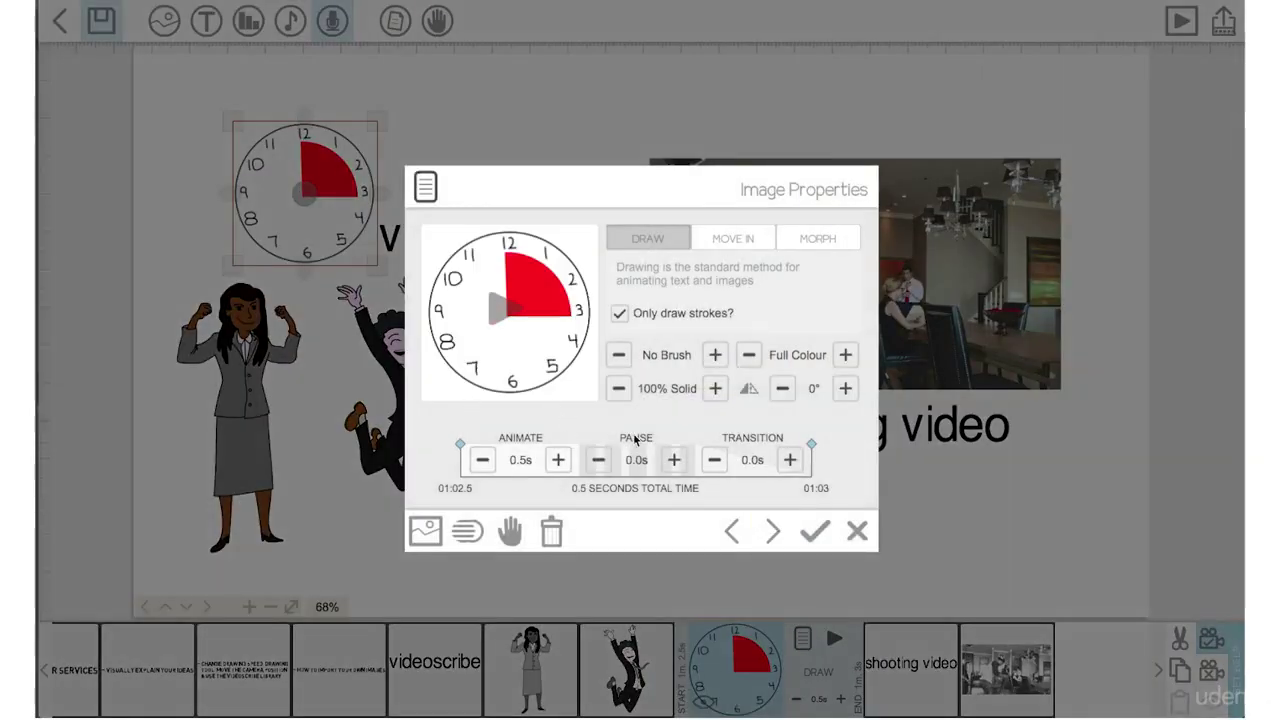
{"action": "left_click", "coordinate": [559, 460]}
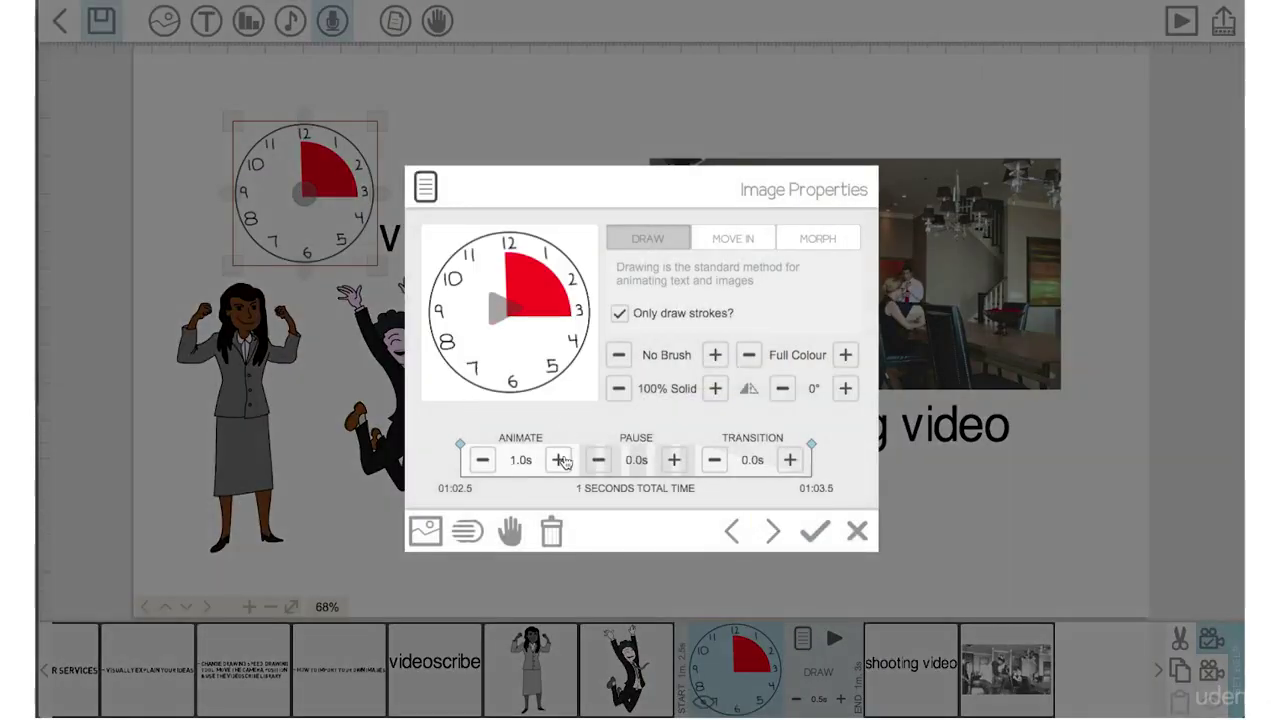
{"action": "left_click", "coordinate": [773, 531]}
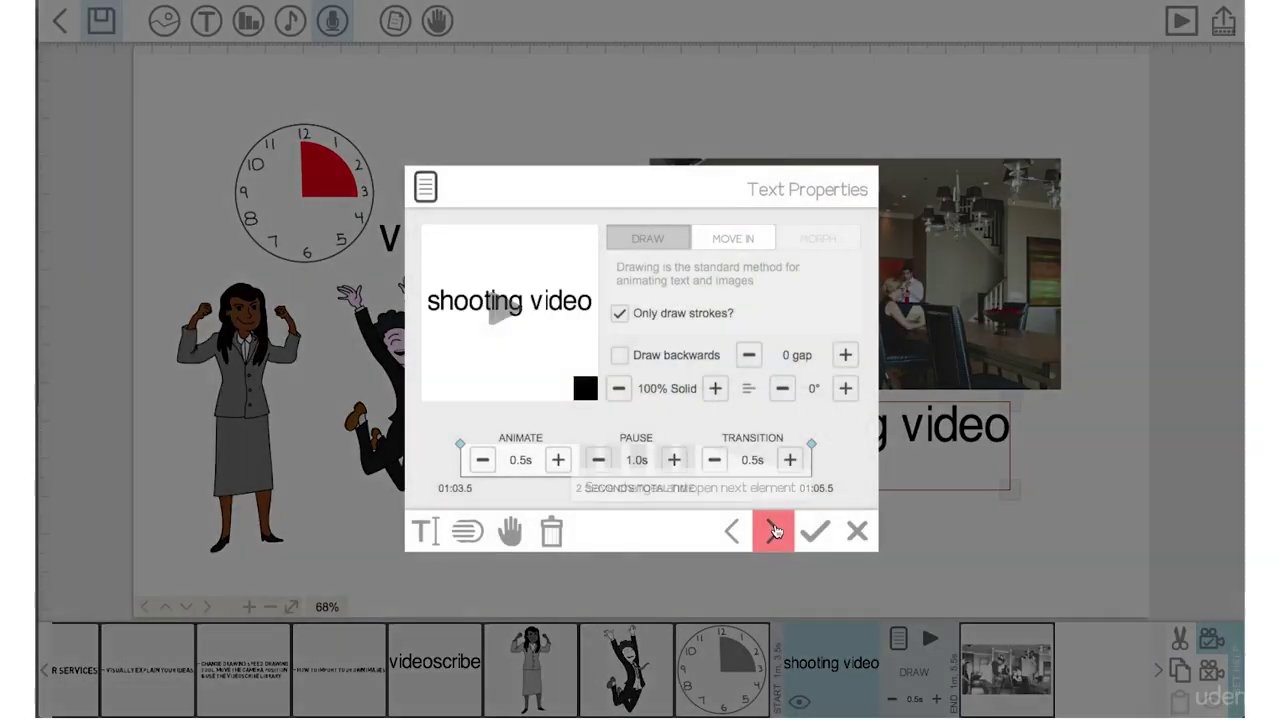
{"action": "left_click", "coordinate": [559, 460]}
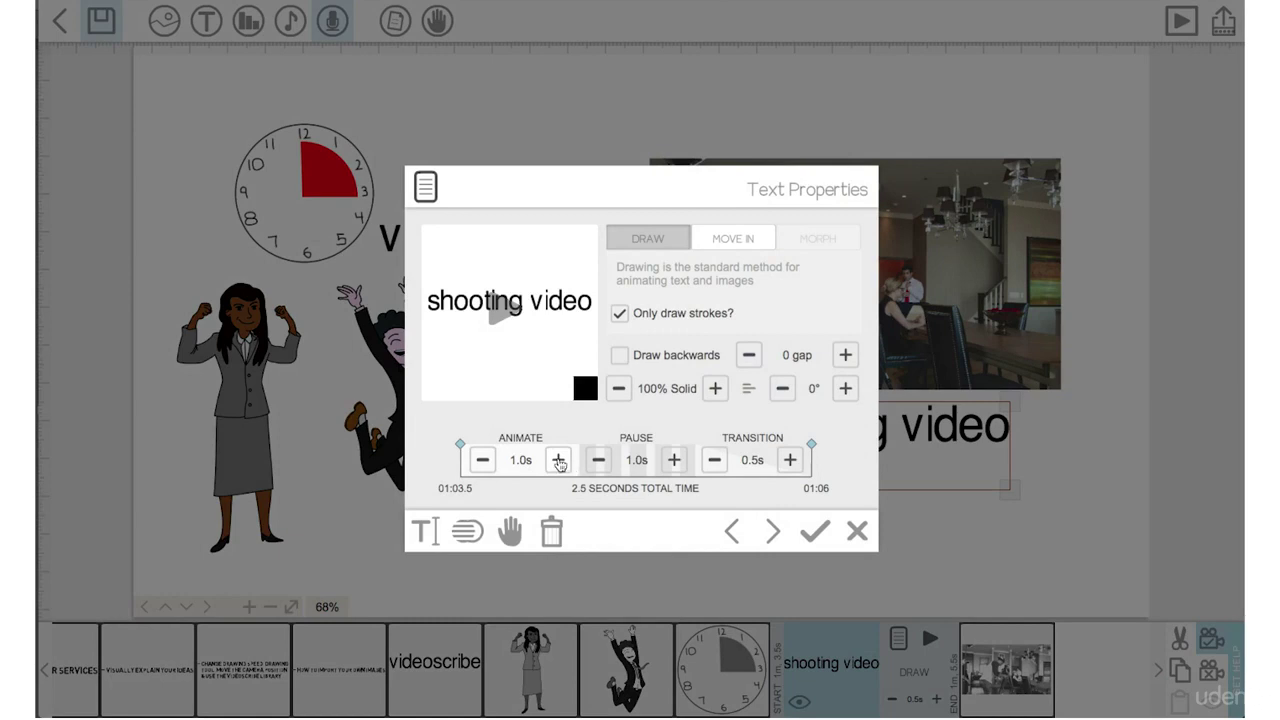
{"action": "left_click", "coordinate": [815, 533]}
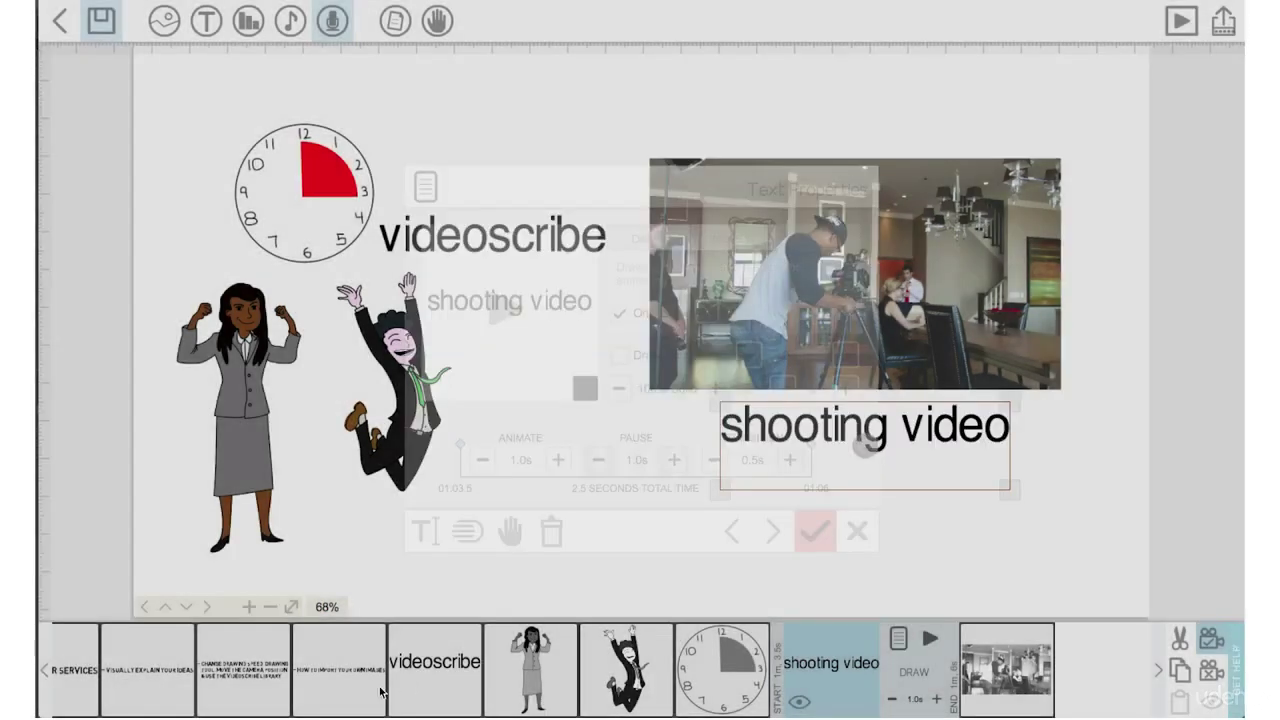
{"action": "left_click", "coordinate": [440, 675]}
{"action": "left_click", "coordinate": [835, 497]}
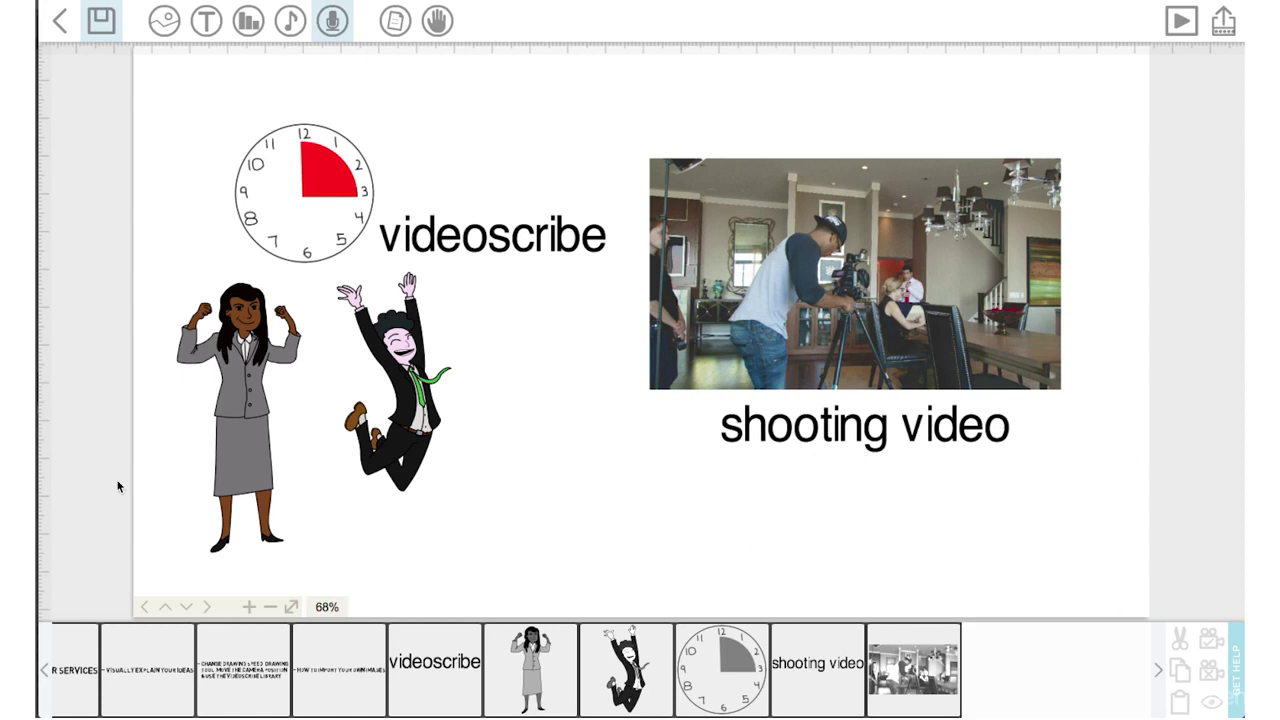
{"action": "left_click", "coordinate": [57, 297]}
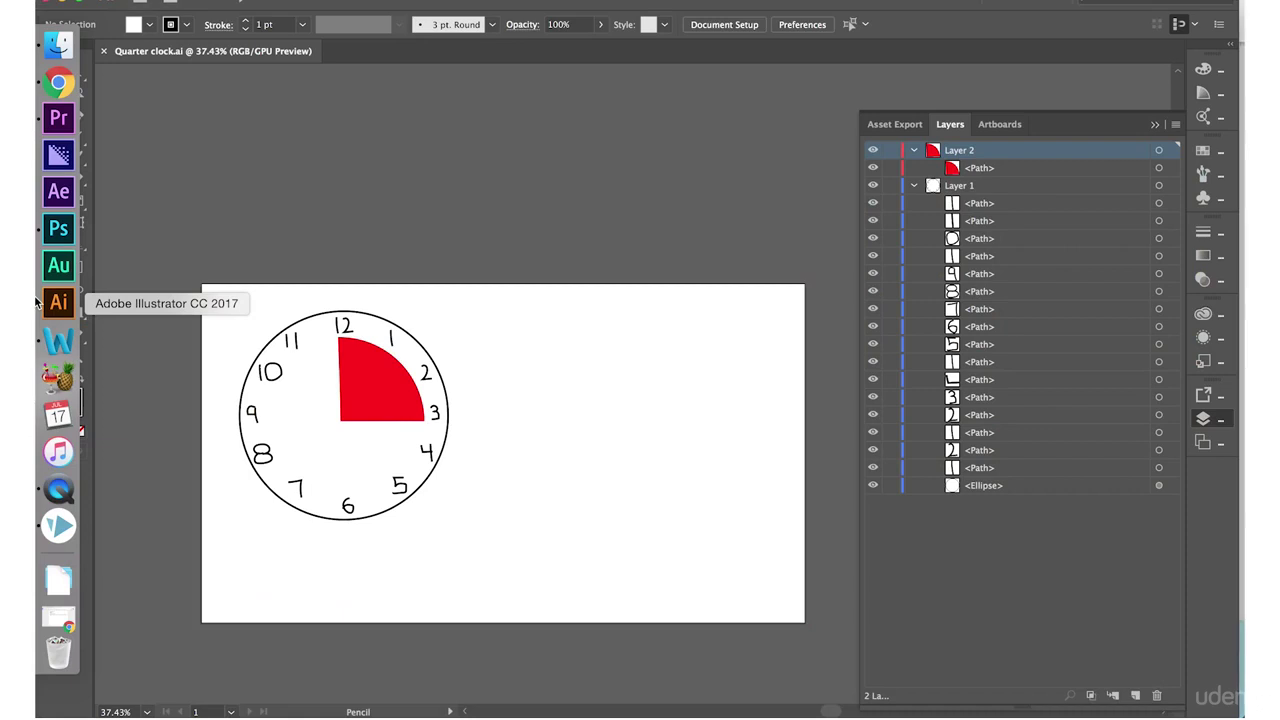
- Draw a red circle with the Ellipse tool and fit it onto the clock centre
{"action": "left_click", "coordinate": [367, 368], "text": "super"}
{"action": "key", "text": "l"}
{"action": "left_click_drag", "start_coordinate": [294, 324], "coordinate": [430, 511]}
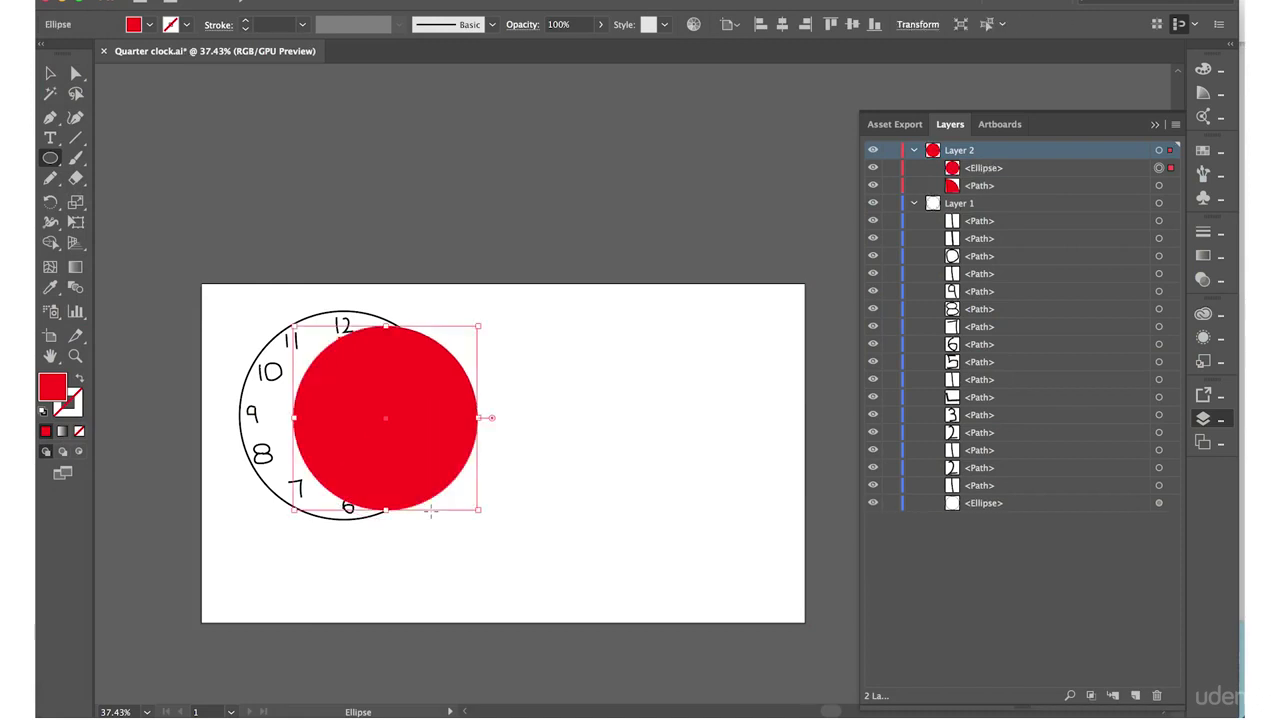
{"action": "left_click", "coordinate": [52, 73]}
{"action": "left_click_drag", "start_coordinate": [343, 393], "coordinate": [286, 402]}
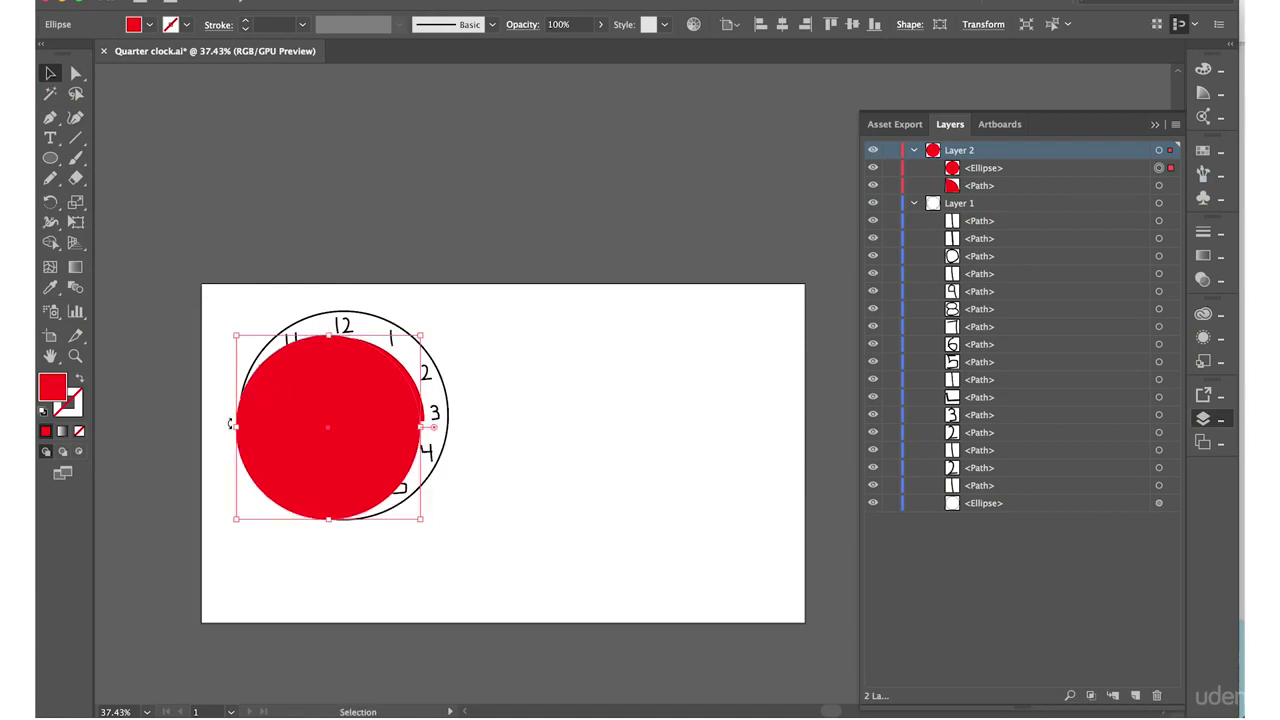
{"action": "left_click_drag", "start_coordinate": [236, 427], "coordinate": [315, 392]}
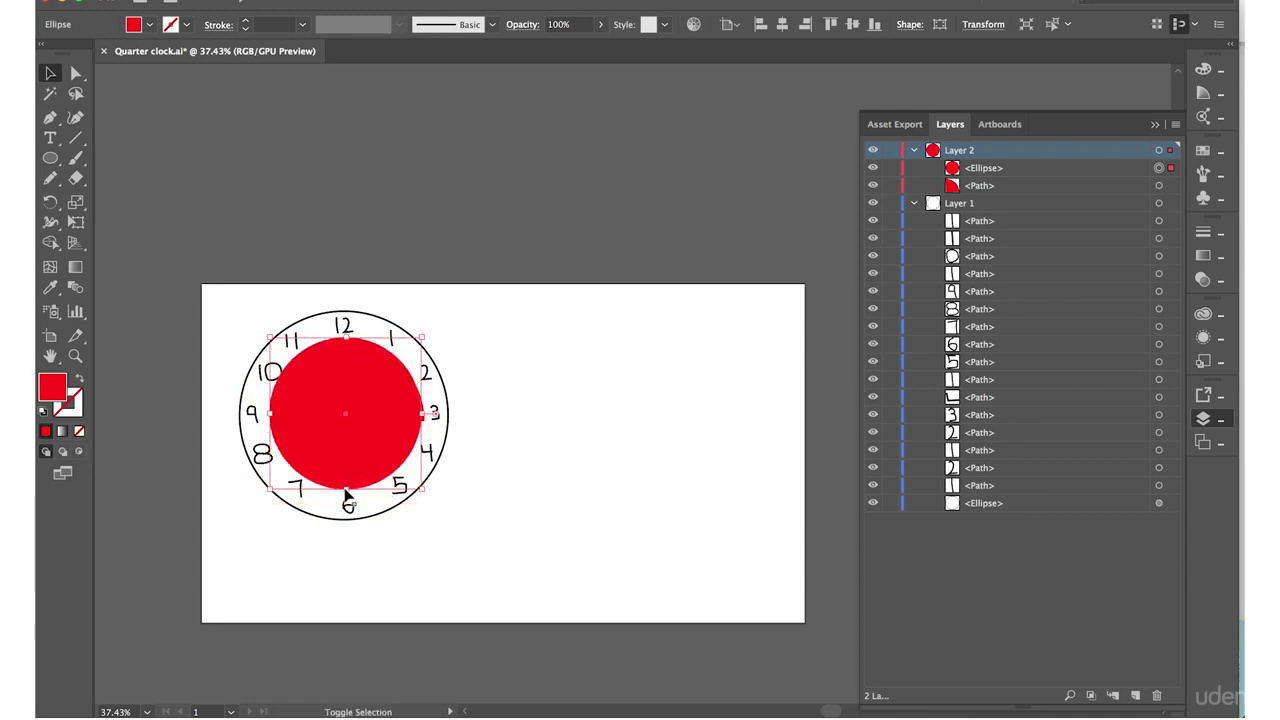
{"action": "left_click_drag", "start_coordinate": [345, 488], "coordinate": [341, 498]}
{"action": "key", "text": "ctrl+z"}
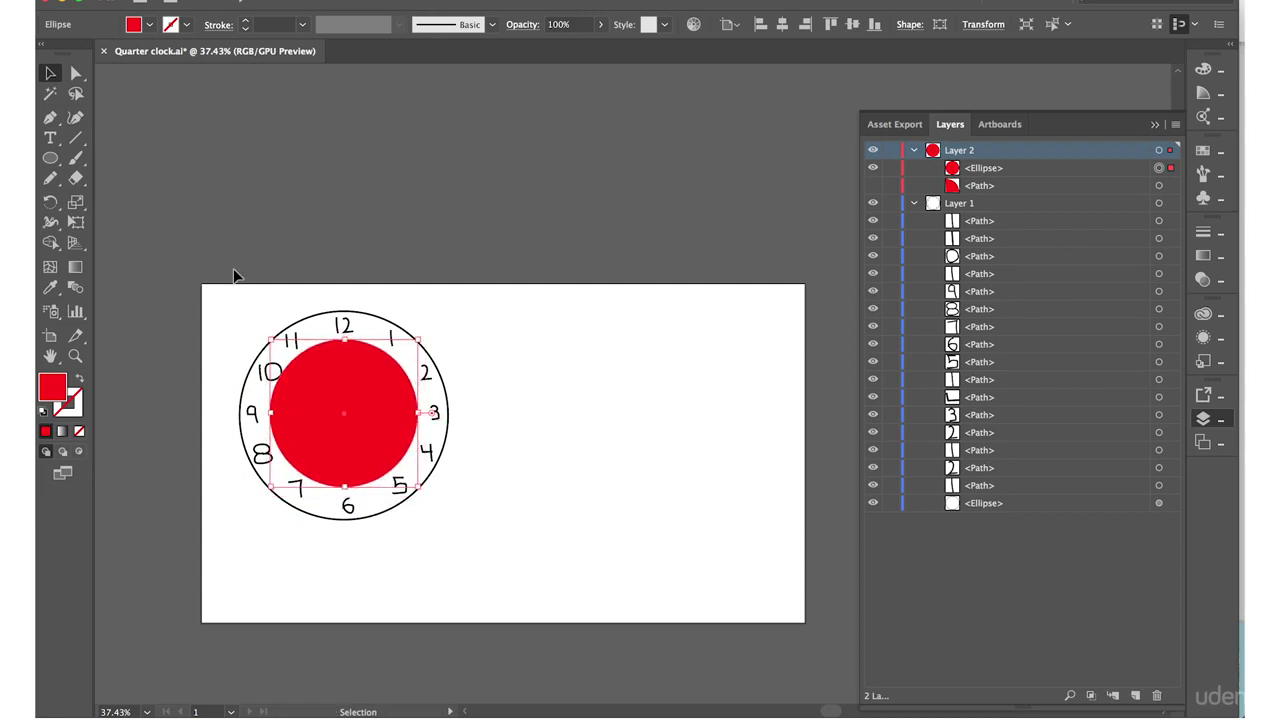
{"action": "left_click", "coordinate": [244, 262]}
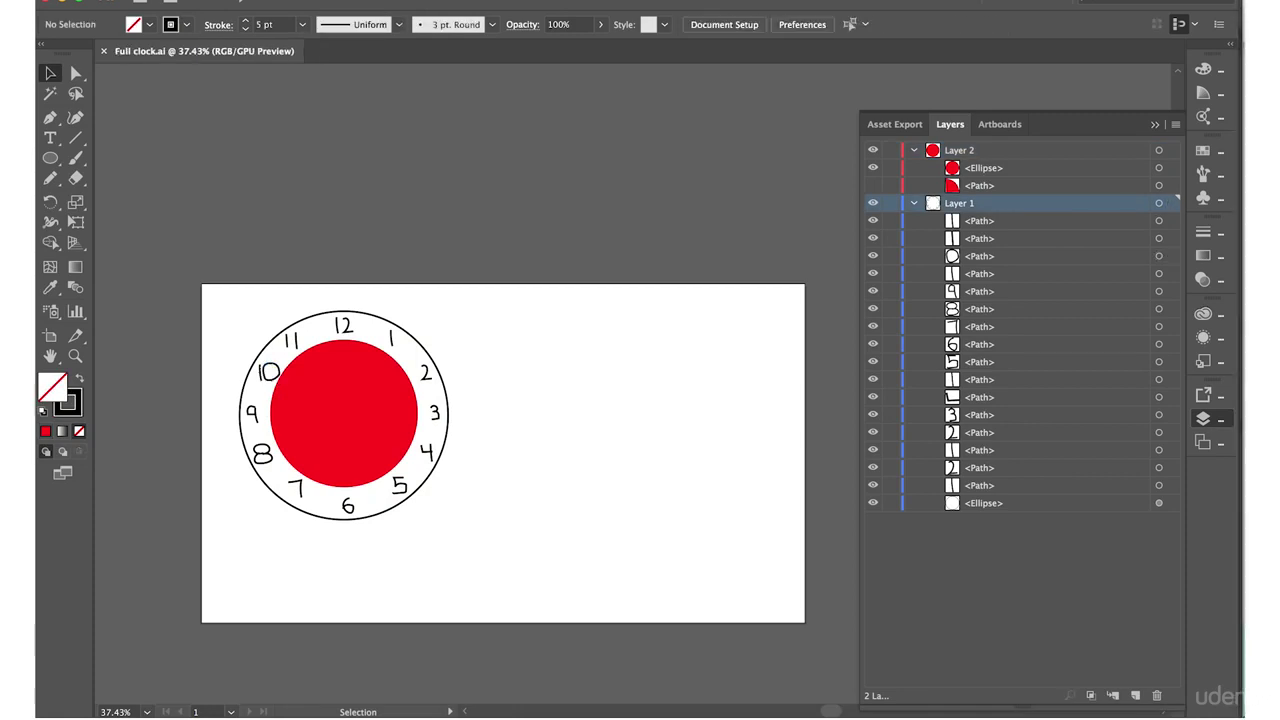
- Save the artwork in Illustrator format as Full clock.ai
{"action": "left_click", "coordinate": [178, 2]}
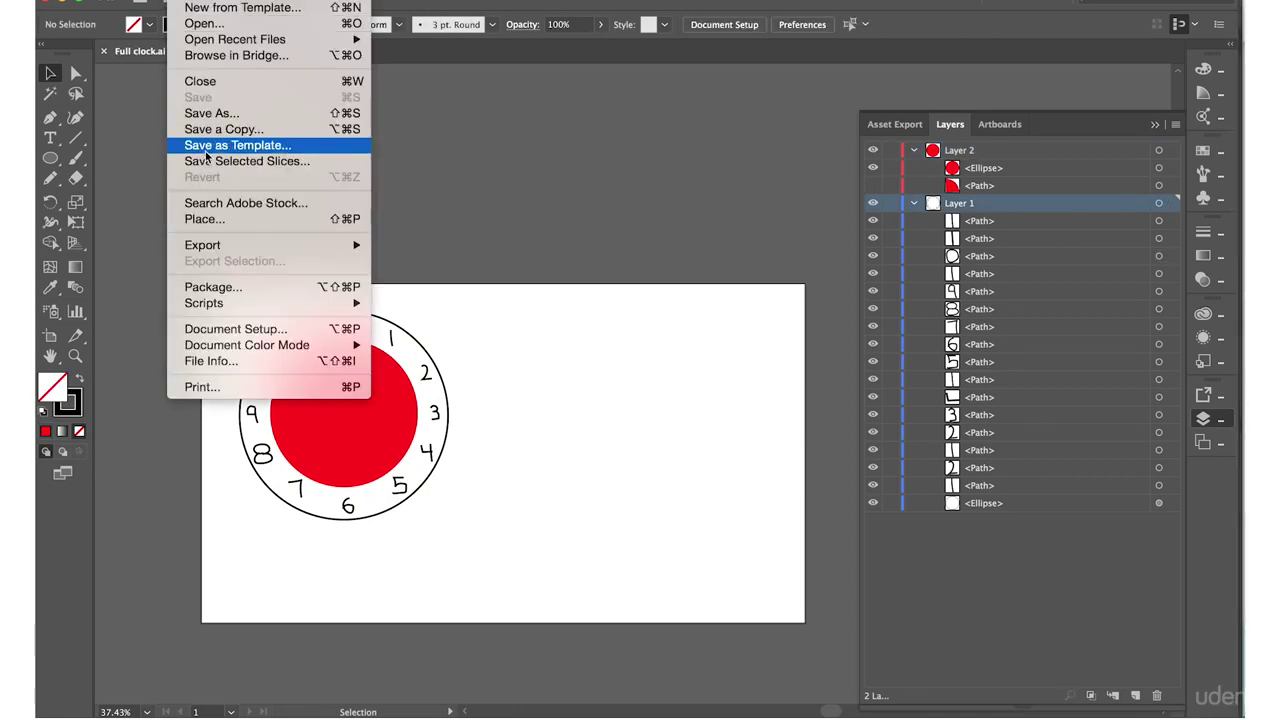
{"action": "left_click", "coordinate": [218, 116]}
{"action": "left_click", "coordinate": [620, 509]}
{"action": "left_click", "coordinate": [652, 451]}
{"action": "left_click", "coordinate": [900, 570]}
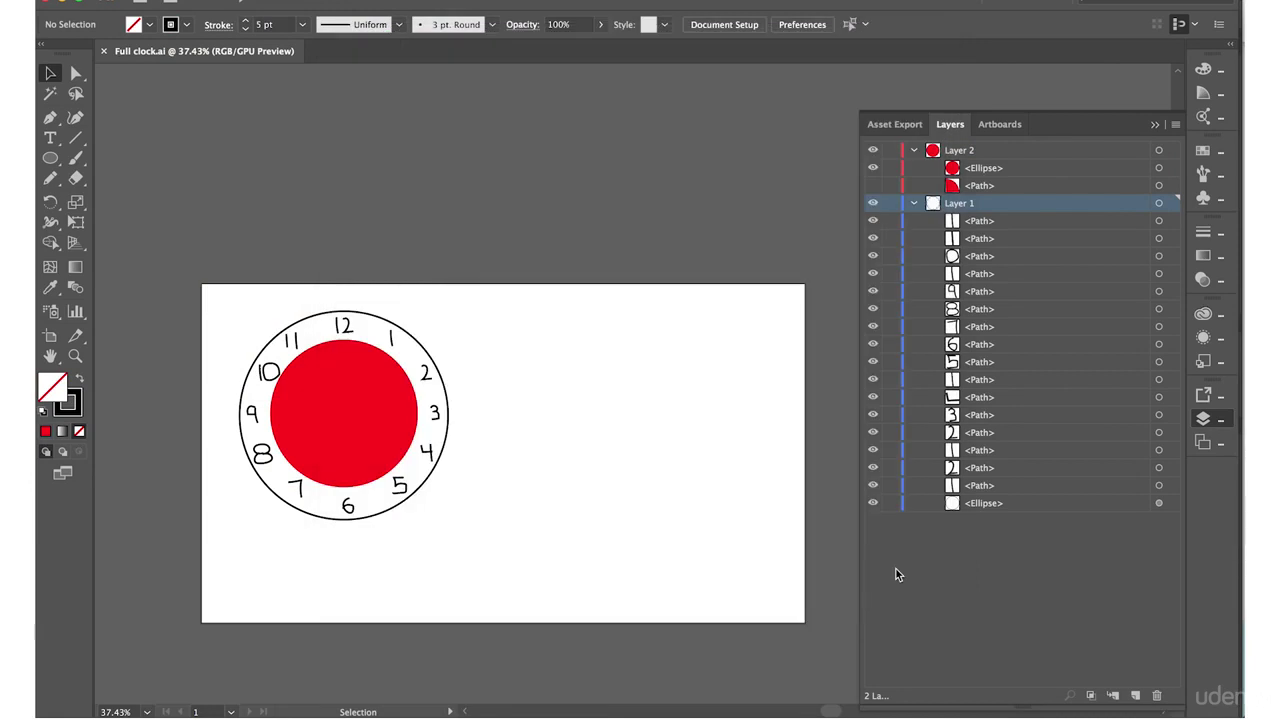
{"action": "left_click", "coordinate": [411, 576]}
- Open Full clock.ai in Photoshop, accepting the default import settings
{"action": "mouse_move", "coordinate": [38, 190]}
{"action": "left_click", "coordinate": [38, 248]}
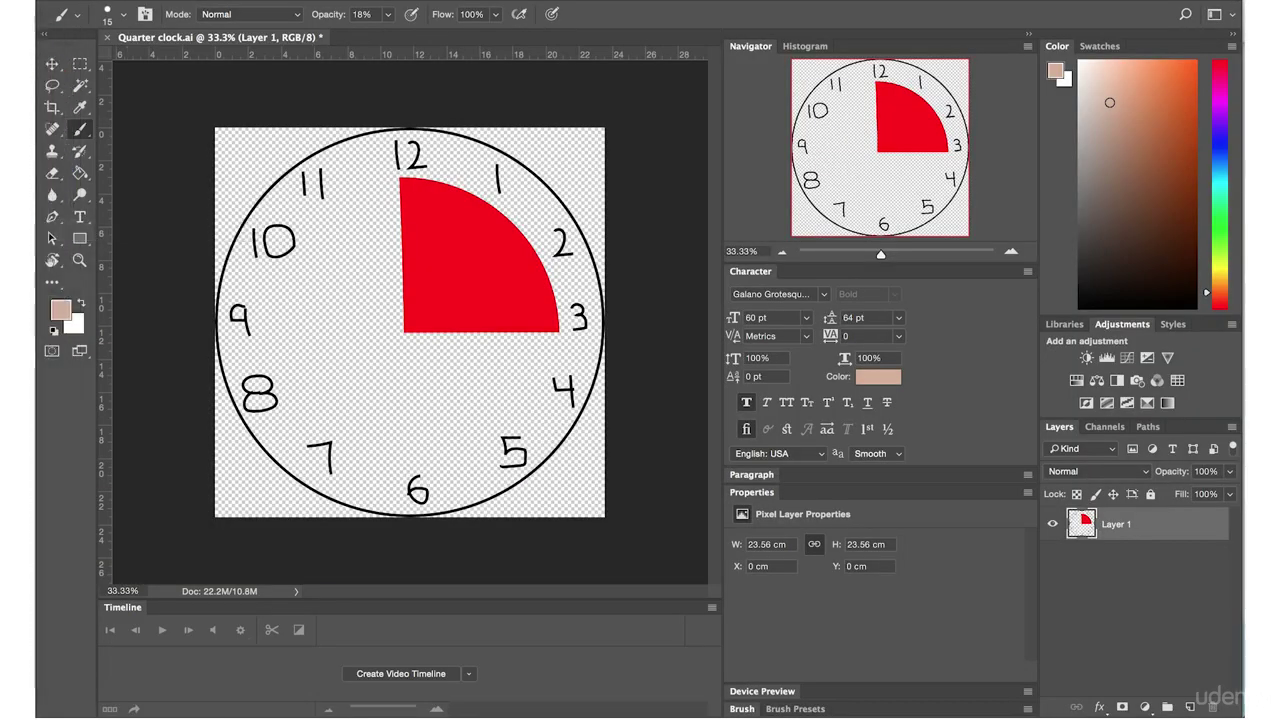
{"action": "left_click", "coordinate": [190, 1]}
{"action": "left_click", "coordinate": [205, 8]}
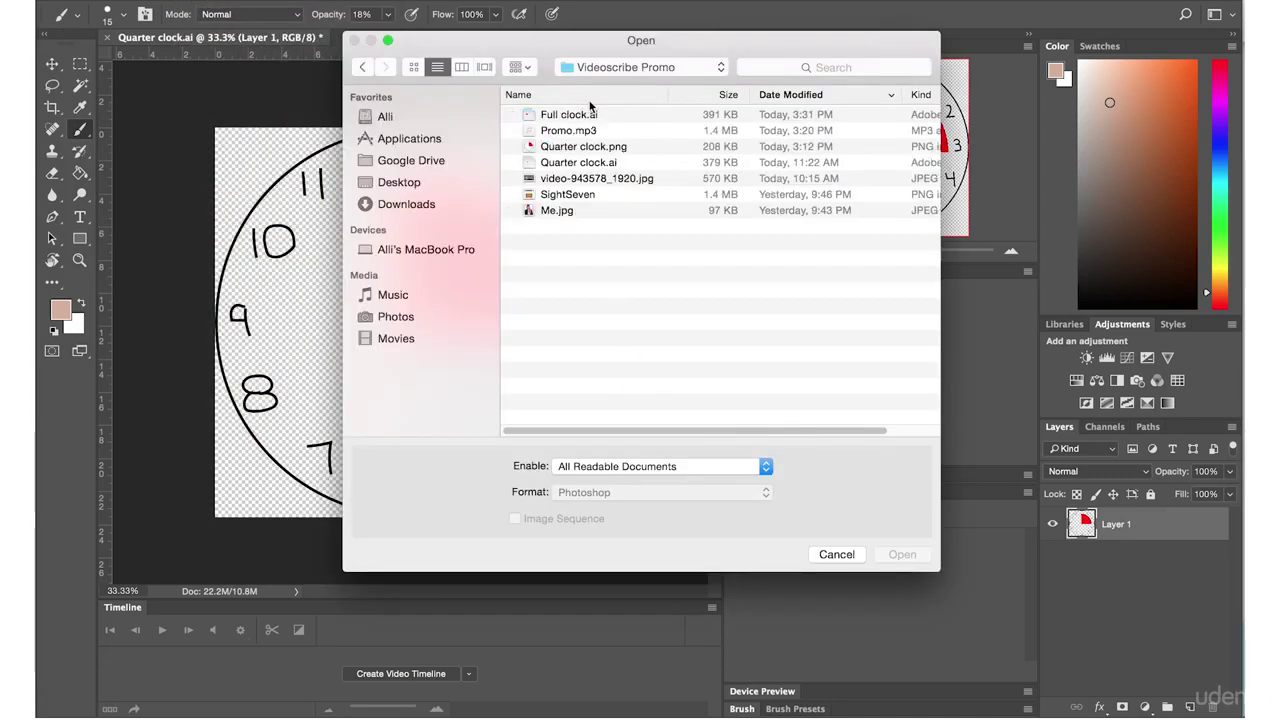
{"action": "left_click", "coordinate": [569, 115]}
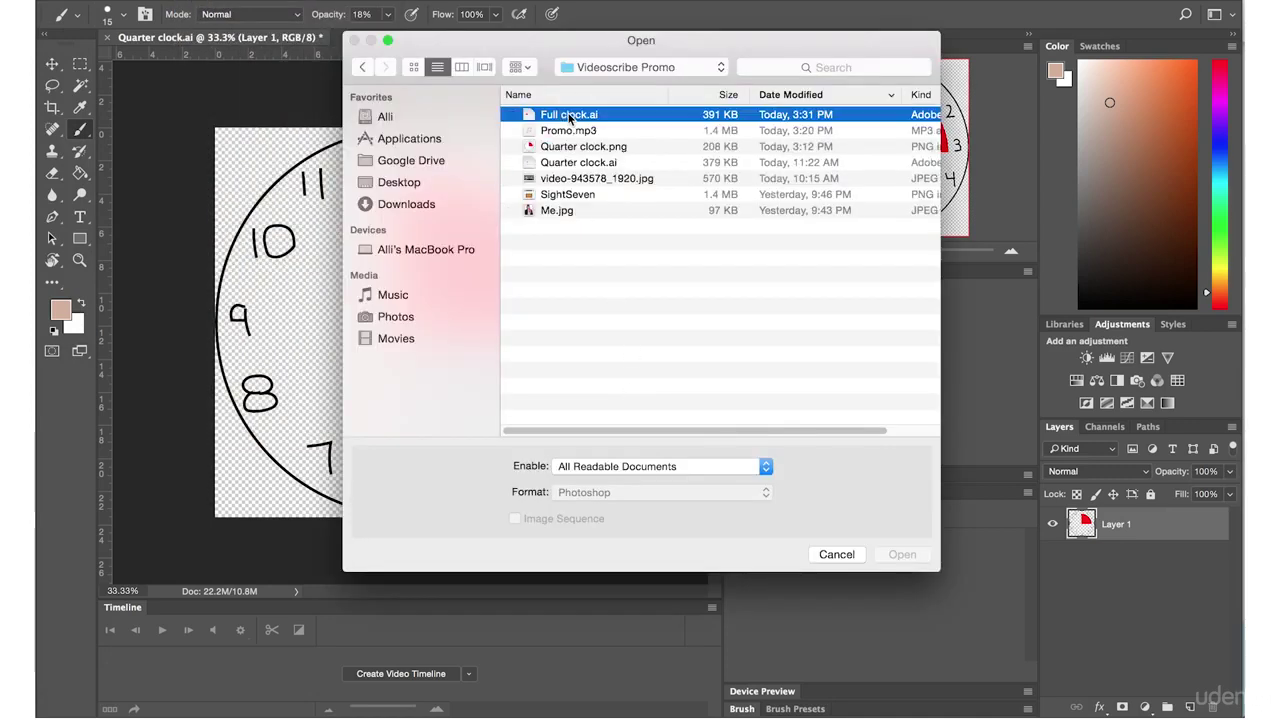
{"action": "left_click", "coordinate": [893, 554]}
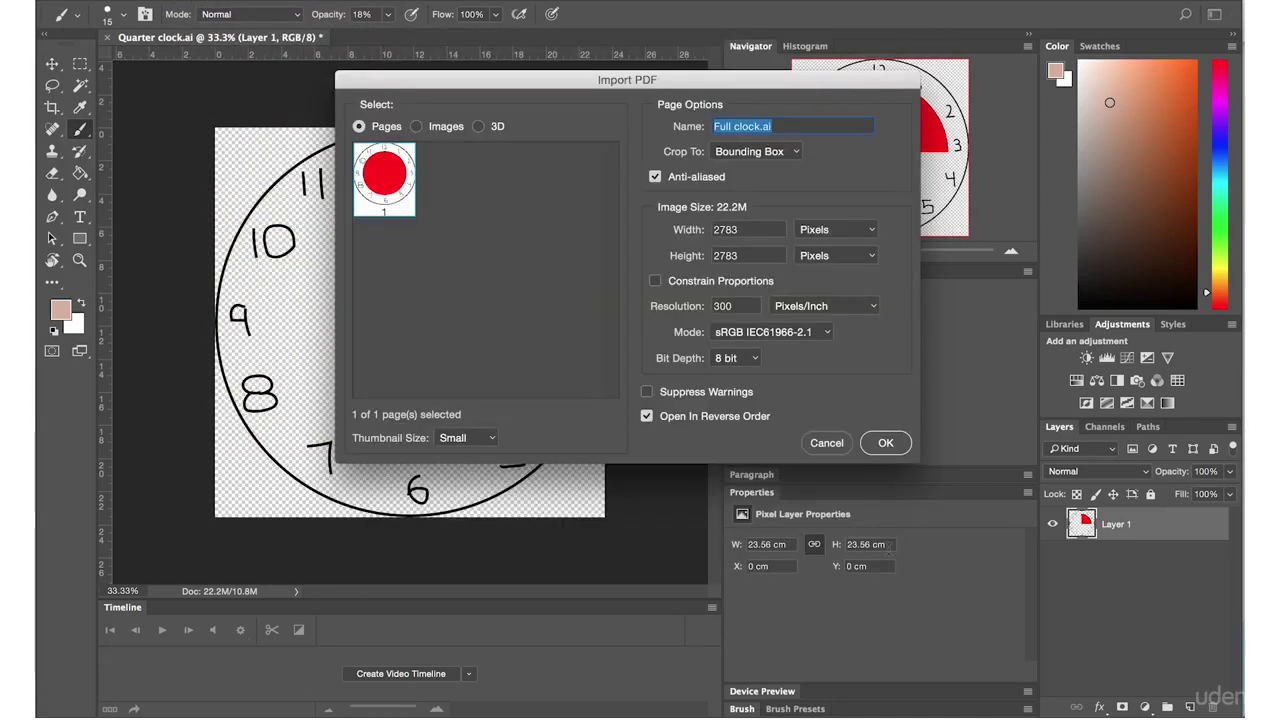
{"action": "left_click", "coordinate": [885, 443]}
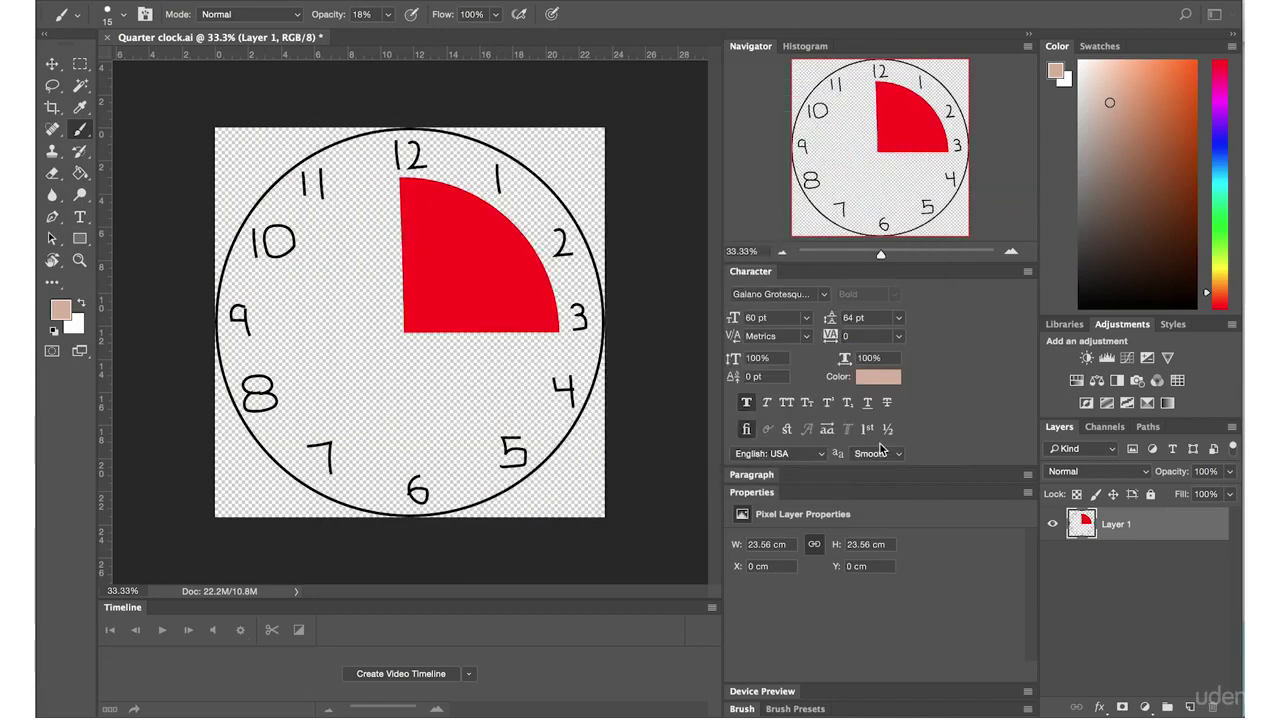
- Save the full clock image in PNG format, accepting the PNG options
{"action": "left_click", "coordinate": [188, 2]}
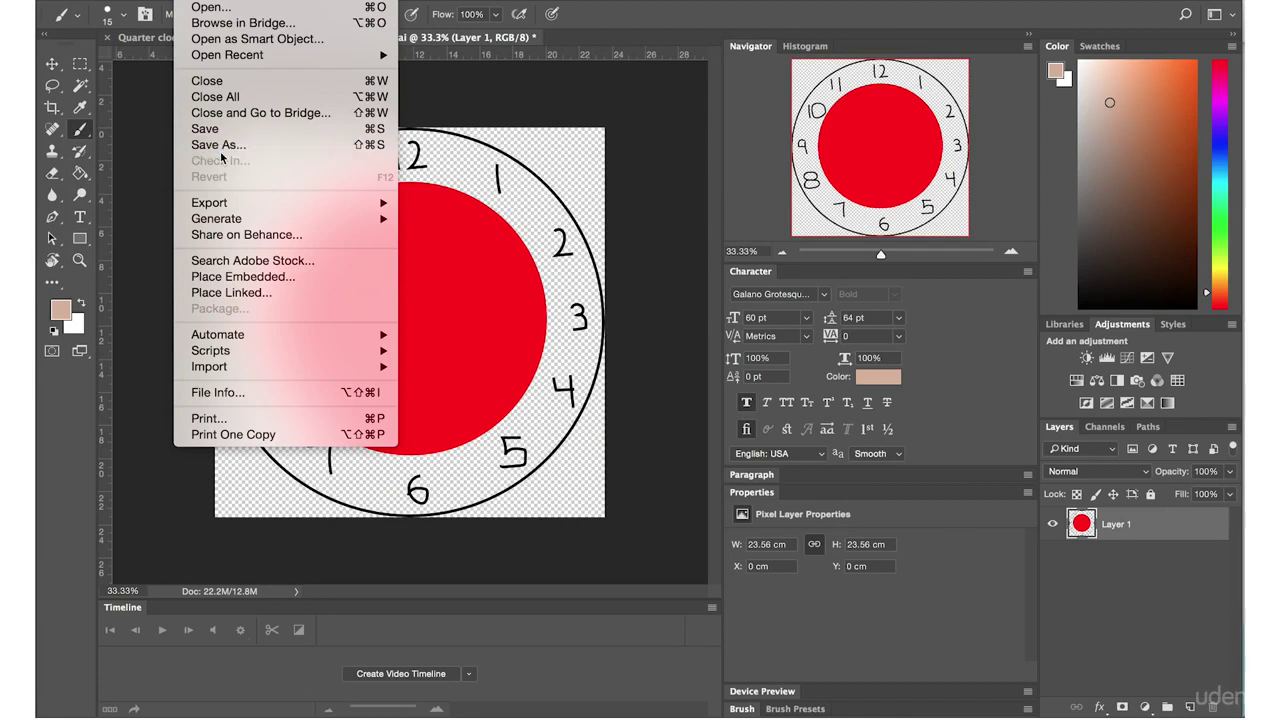
{"action": "left_click", "coordinate": [220, 146]}
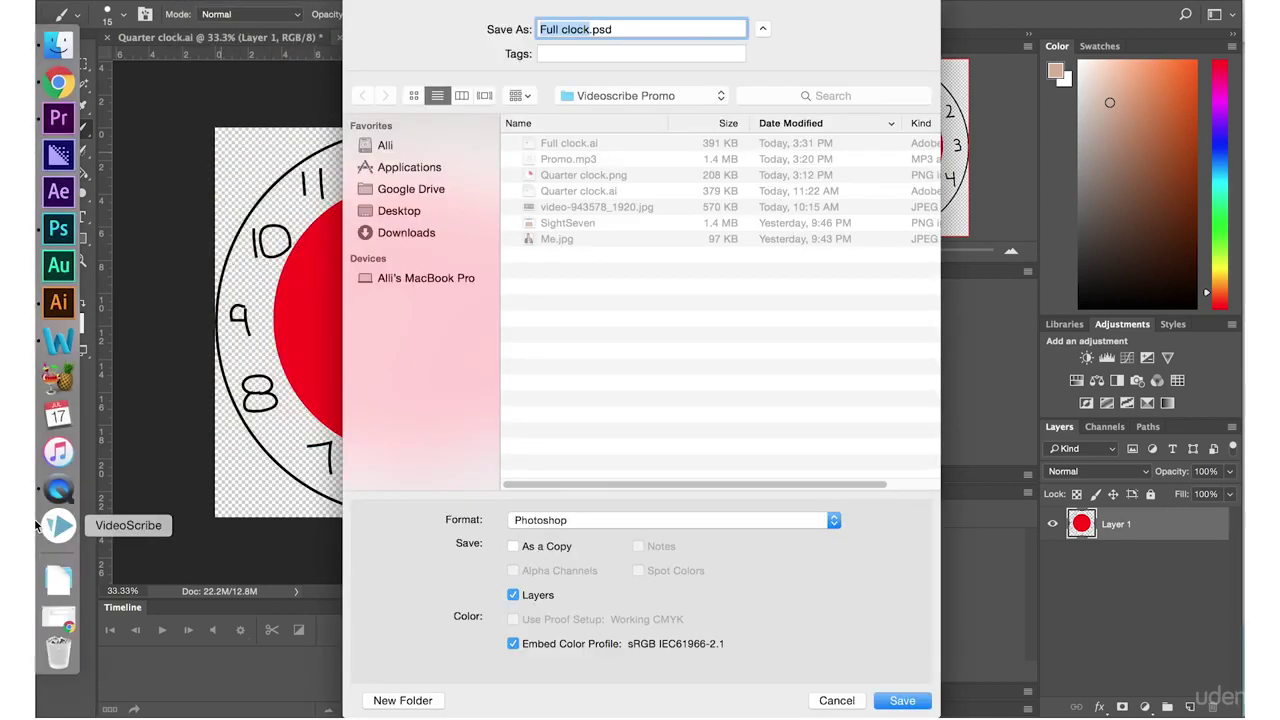
{"action": "left_click", "coordinate": [600, 520]}
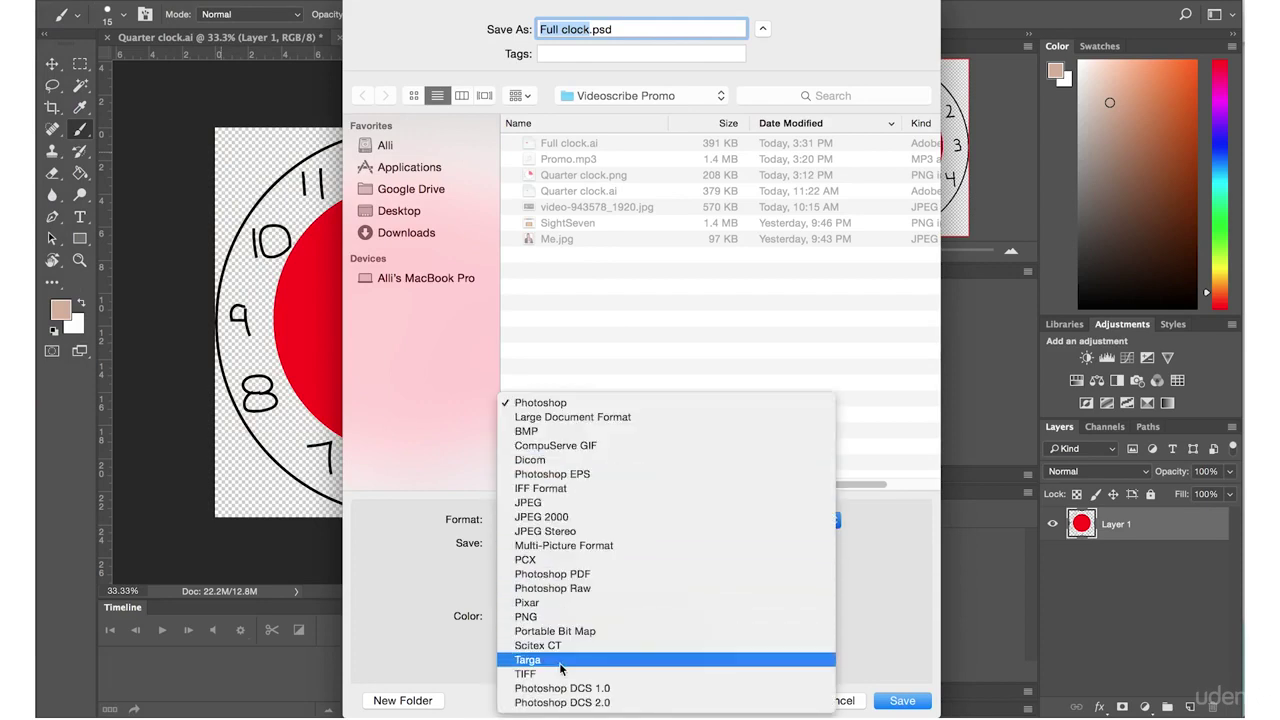
{"action": "left_click", "coordinate": [565, 611]}
{"action": "left_click", "coordinate": [900, 700]}
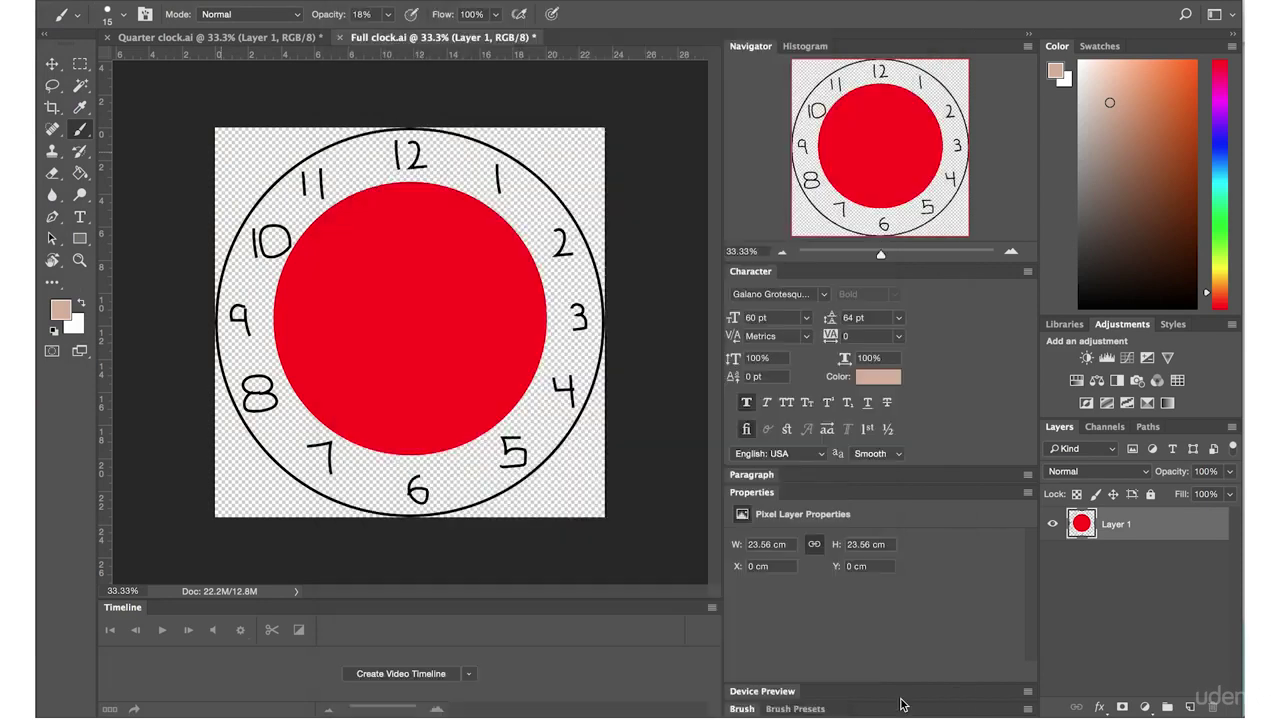
{"action": "left_click", "coordinate": [688, 213]}
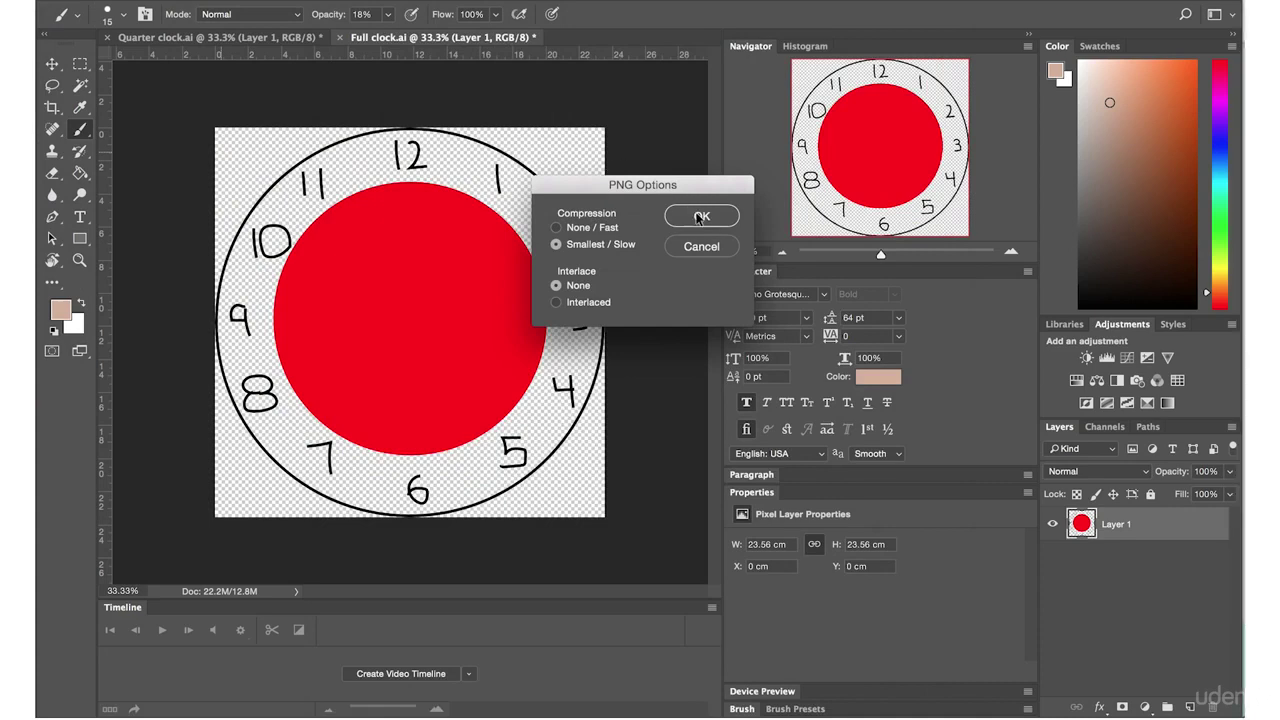
{"action": "mouse_move", "coordinate": [36, 450]}
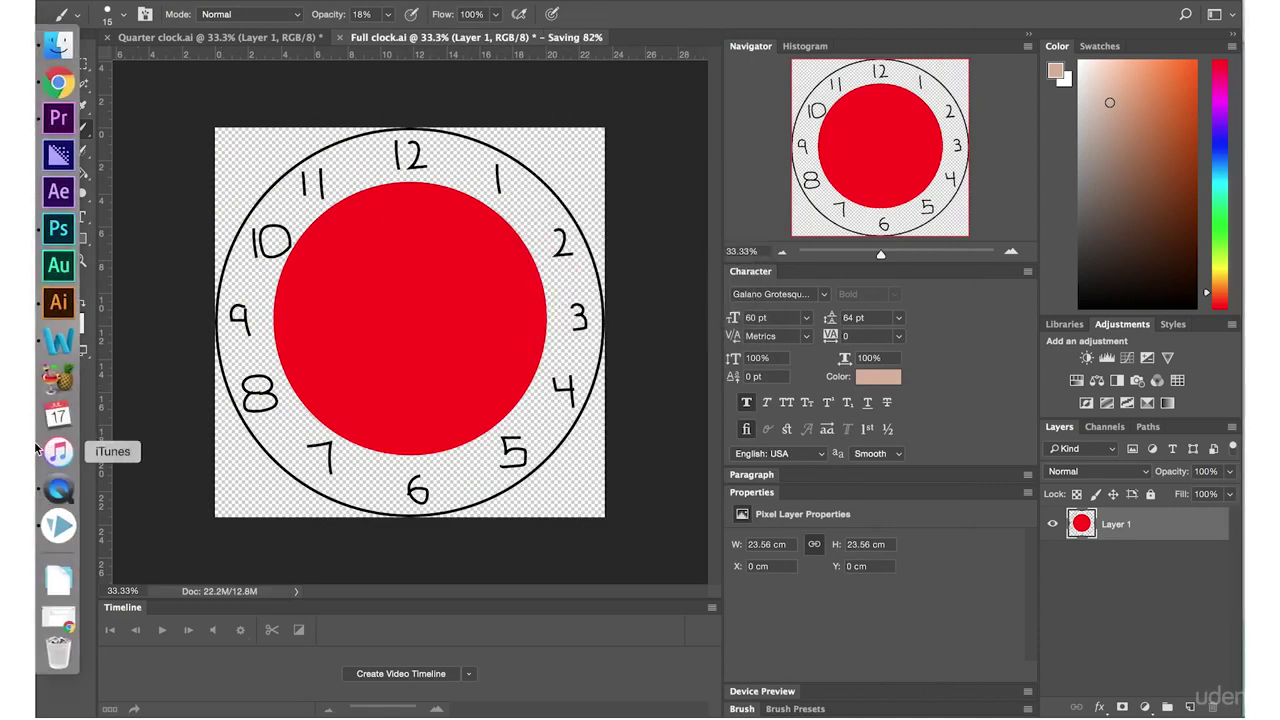
- Import Full clock.png into VideoScribe with the Draw style and shrink it beside the photo
{"action": "left_click", "coordinate": [40, 528]}
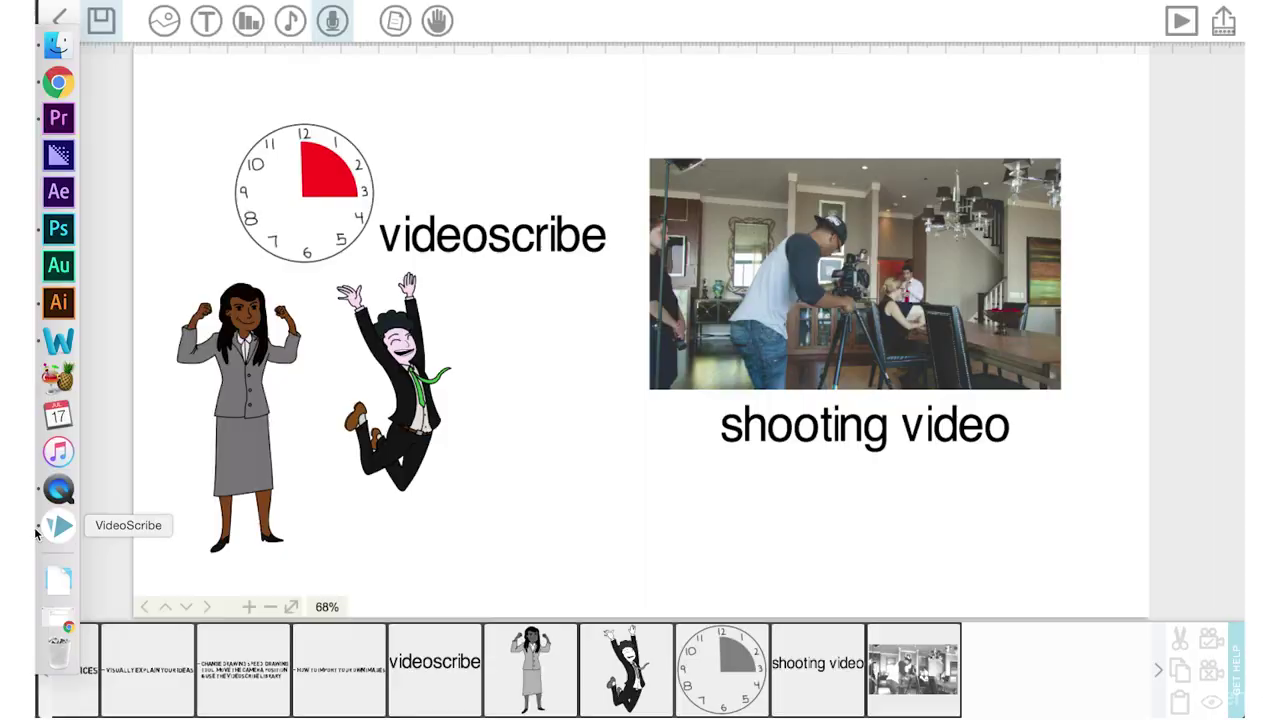
{"action": "left_click", "coordinate": [174, 34]}
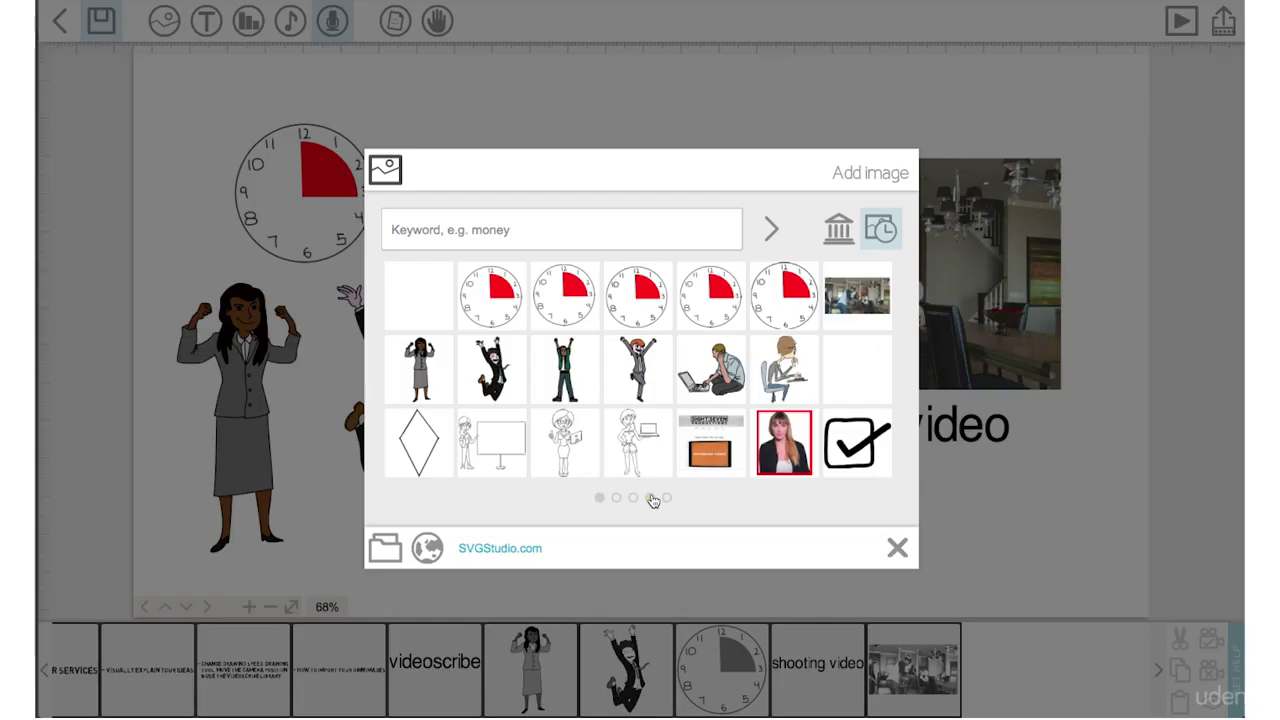
{"action": "left_click", "coordinate": [385, 547]}
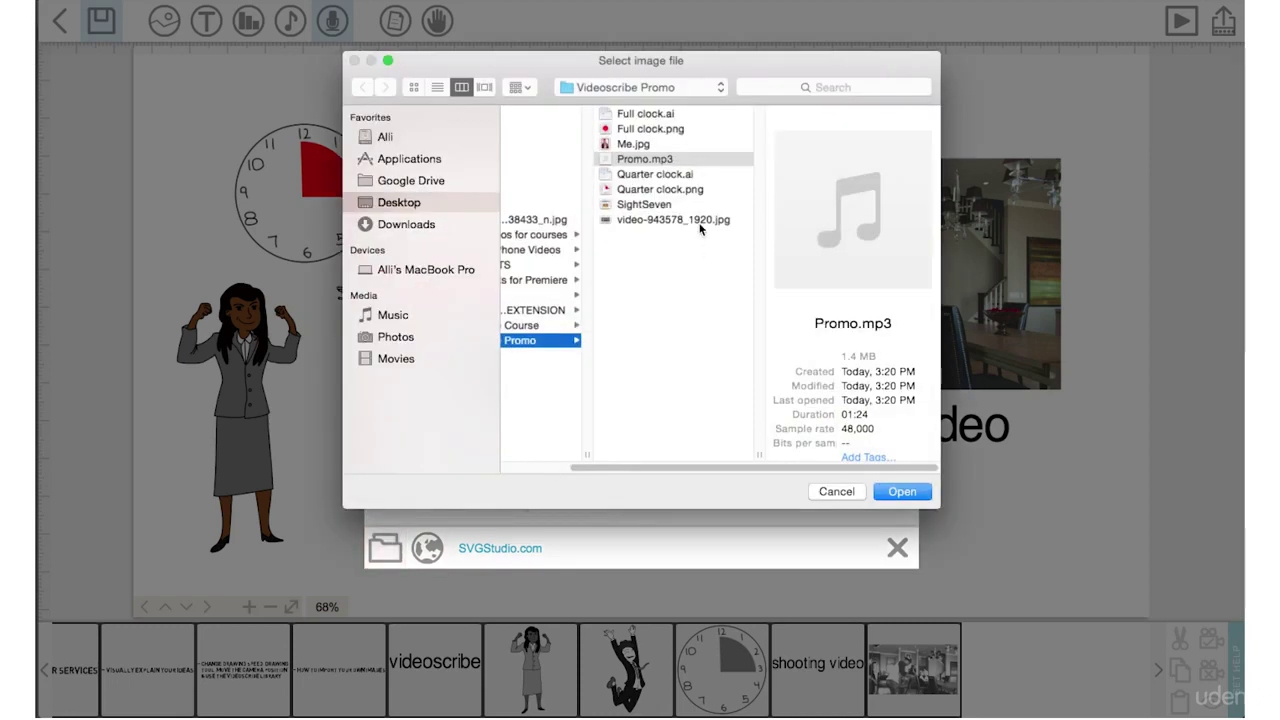
{"action": "left_click", "coordinate": [632, 131]}
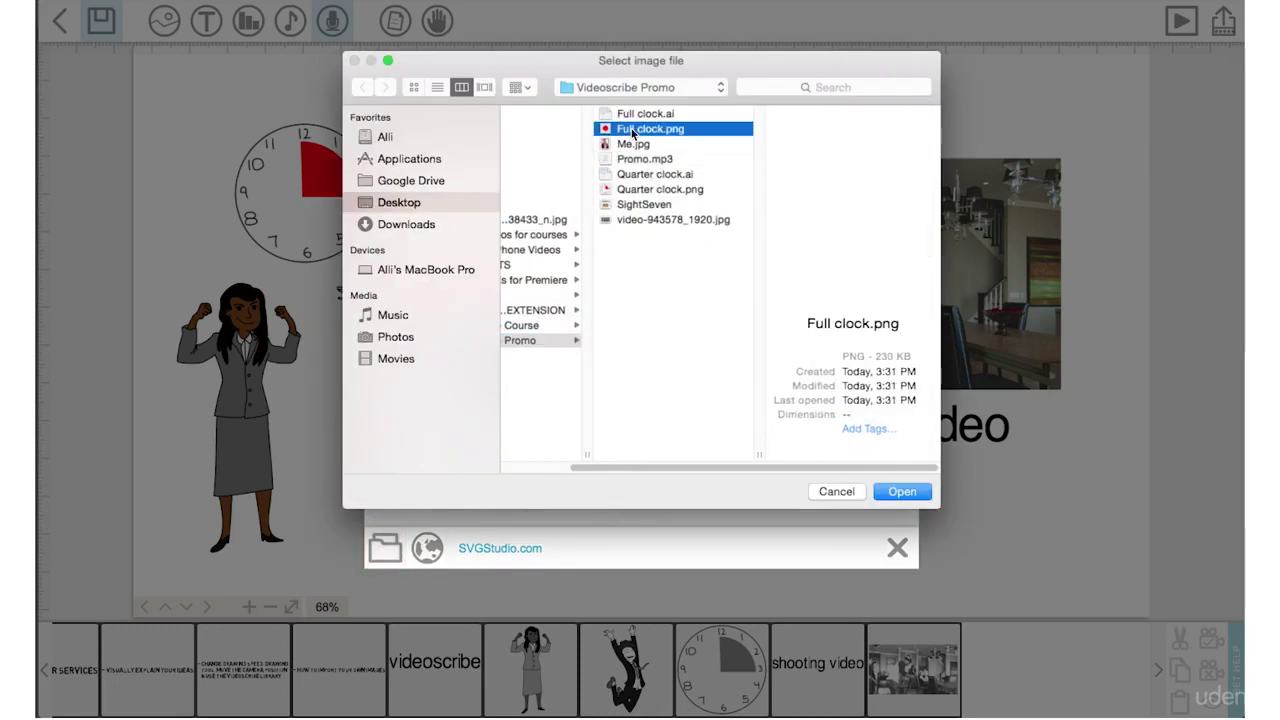
{"action": "left_click", "coordinate": [893, 490]}
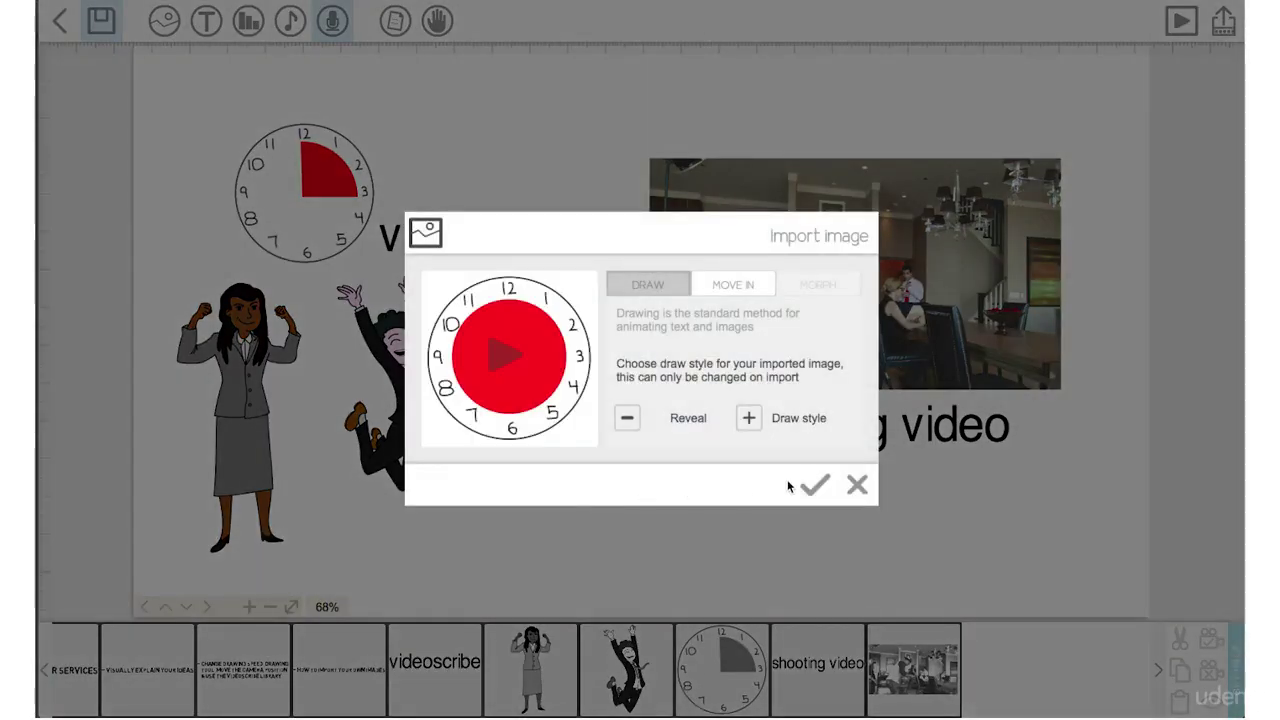
{"action": "left_click", "coordinate": [812, 485]}
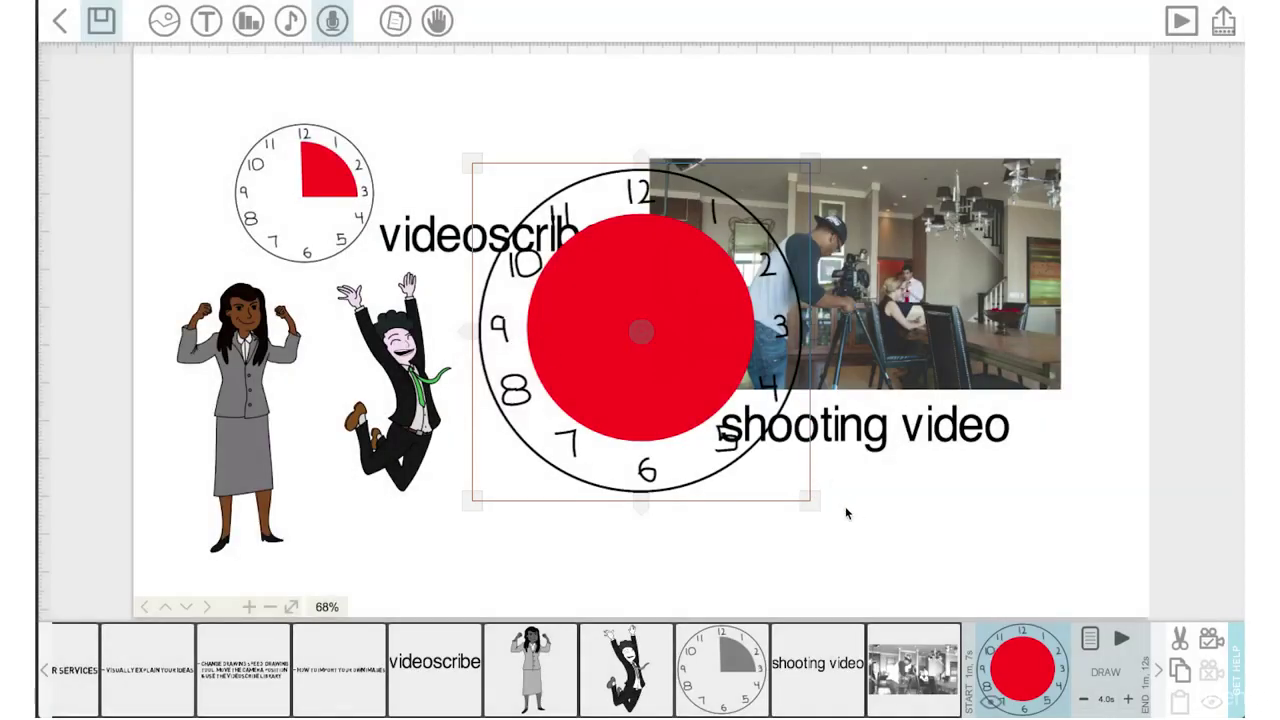
{"action": "left_click_drag", "start_coordinate": [809, 498], "coordinate": [715, 429]}
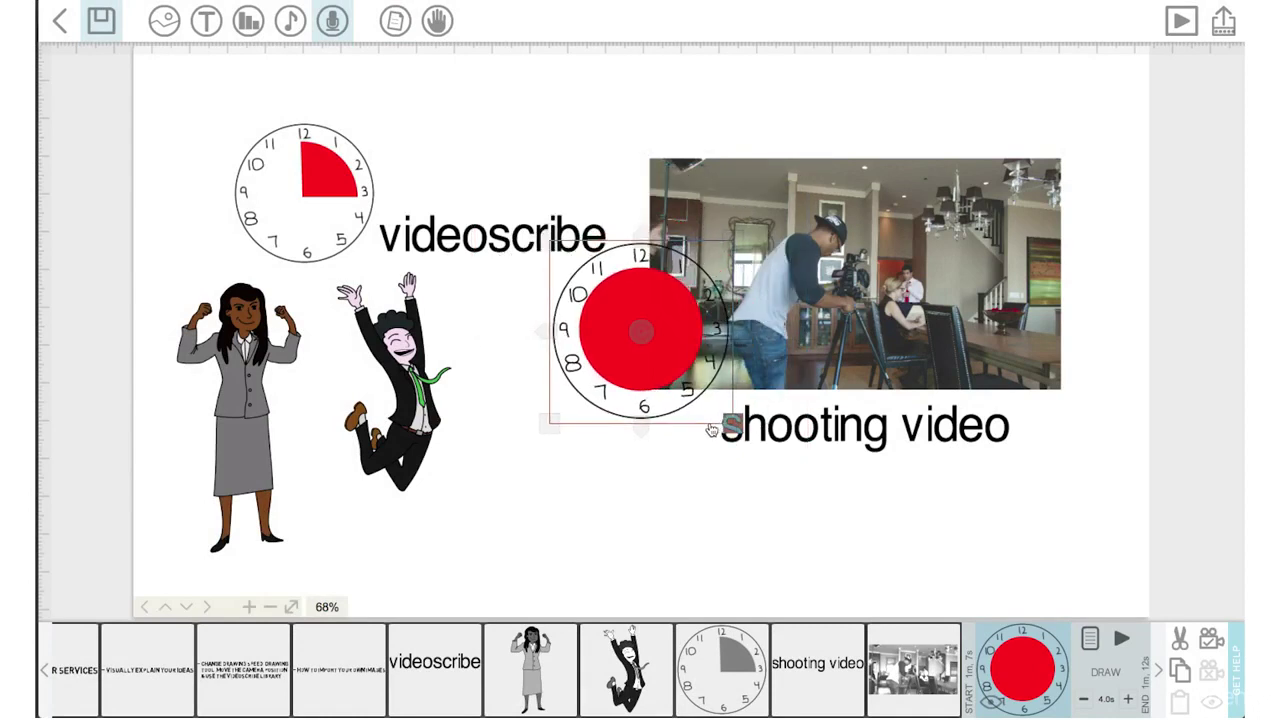
- Shrink and reposition the red clock, then move the office photo up
{"action": "left_click_drag", "start_coordinate": [630, 373], "coordinate": [298, 221]}
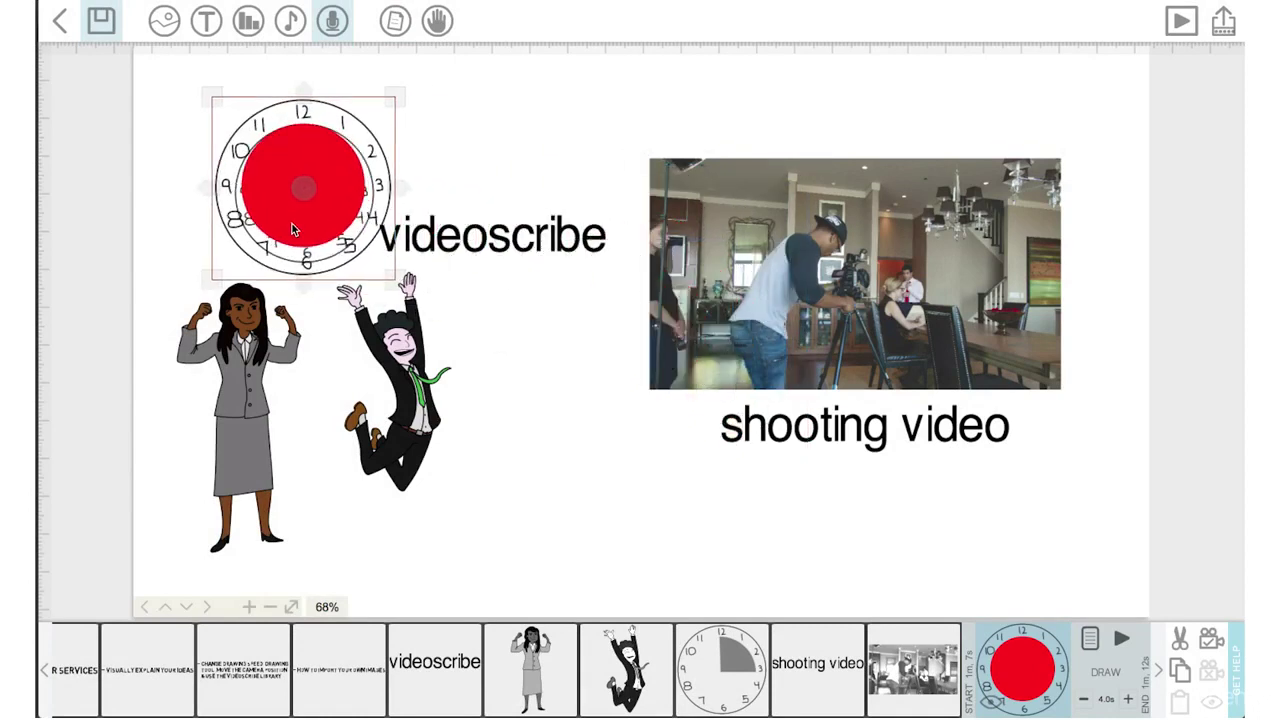
{"action": "left_click_drag", "start_coordinate": [396, 279], "coordinate": [875, 536]}
{"action": "left_click", "coordinate": [787, 319]}
{"action": "left_click_drag", "start_coordinate": [726, 279], "coordinate": [726, 245]}
- Raise the 'shooting video' caption under the photo and place the full red clock beneath it
{"action": "left_click", "coordinate": [808, 432]}
{"action": "left_click_drag", "start_coordinate": [763, 438], "coordinate": [760, 394]}
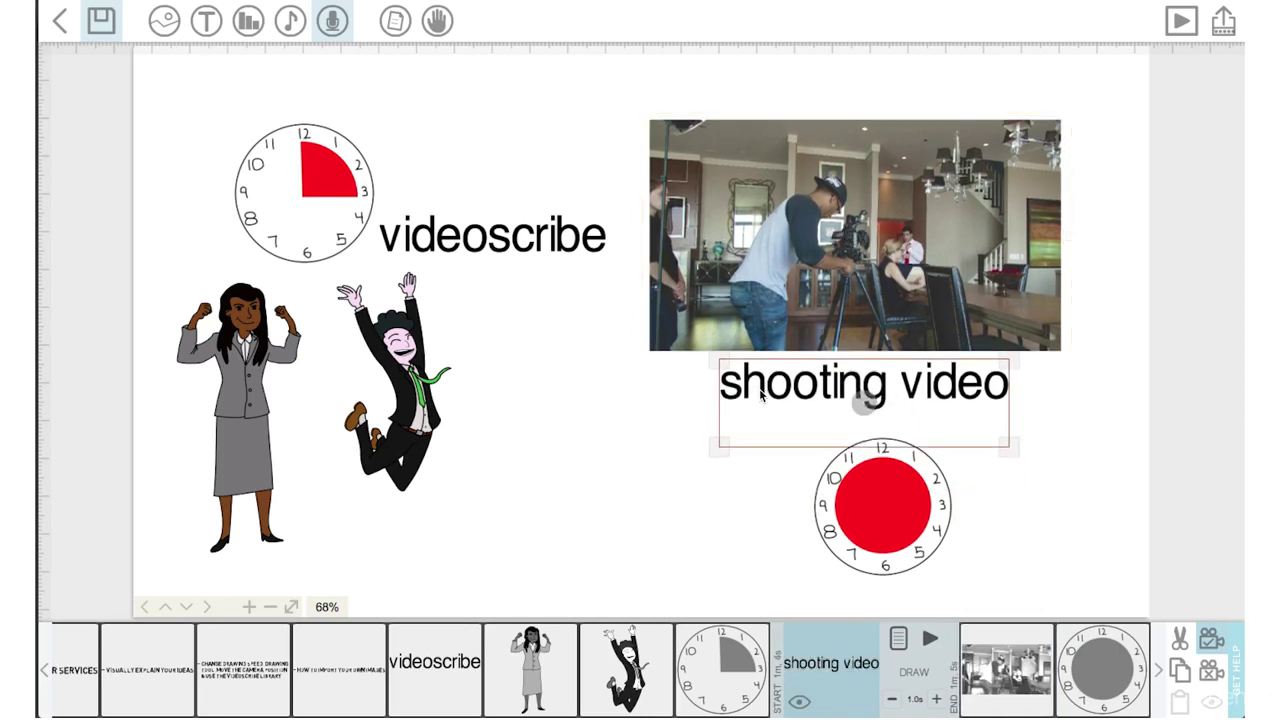
{"action": "left_click", "coordinate": [836, 490]}
{"action": "left_click_drag", "start_coordinate": [836, 490], "coordinate": [824, 468]}
- Select the photo and caption together, clear the selection, then select the videoscribe text
{"action": "left_click", "coordinate": [848, 688], "text": "ctrl"}
{"action": "left_click", "coordinate": [913, 669], "text": "ctrl"}
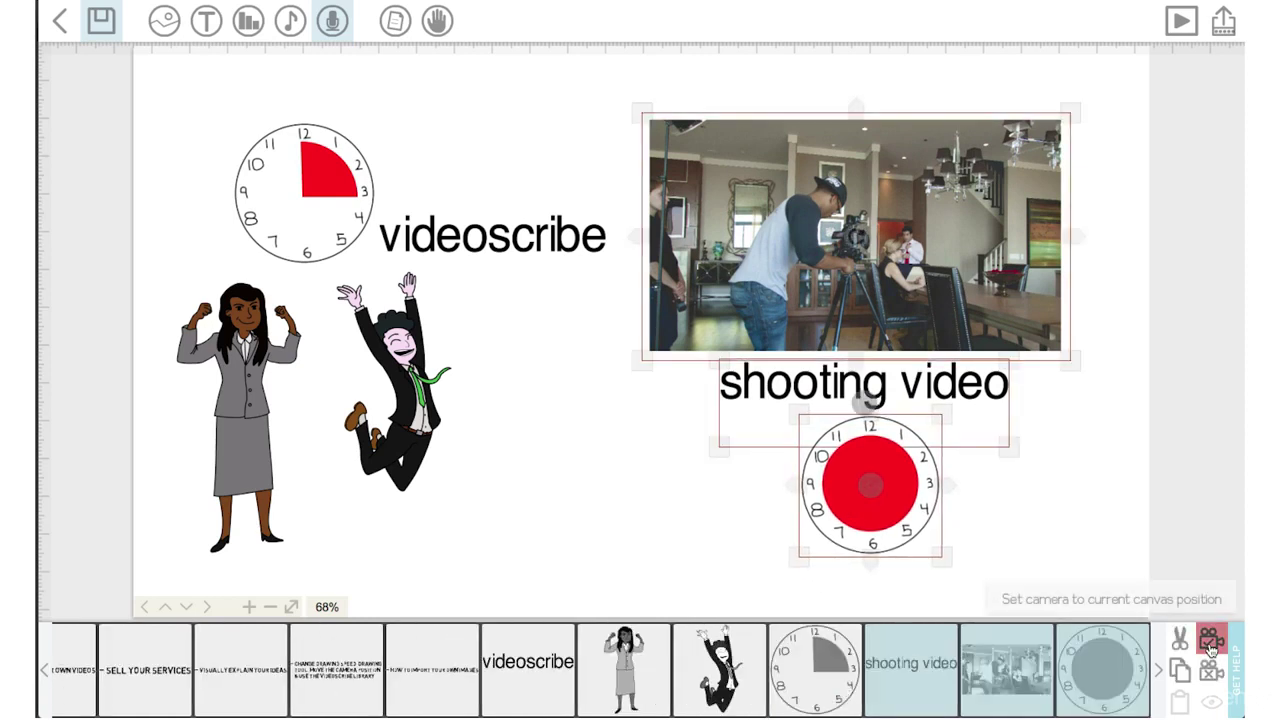
{"action": "left_click", "coordinate": [1049, 543]}
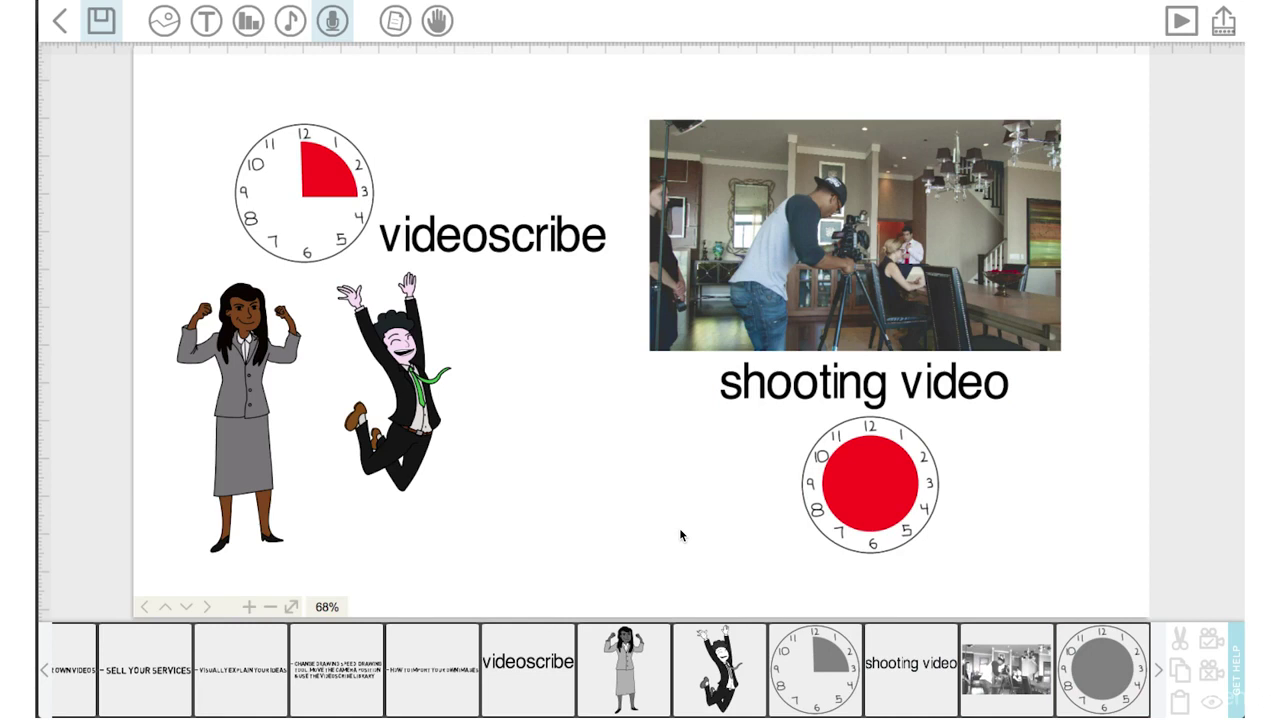
{"action": "left_click", "coordinate": [432, 226]}
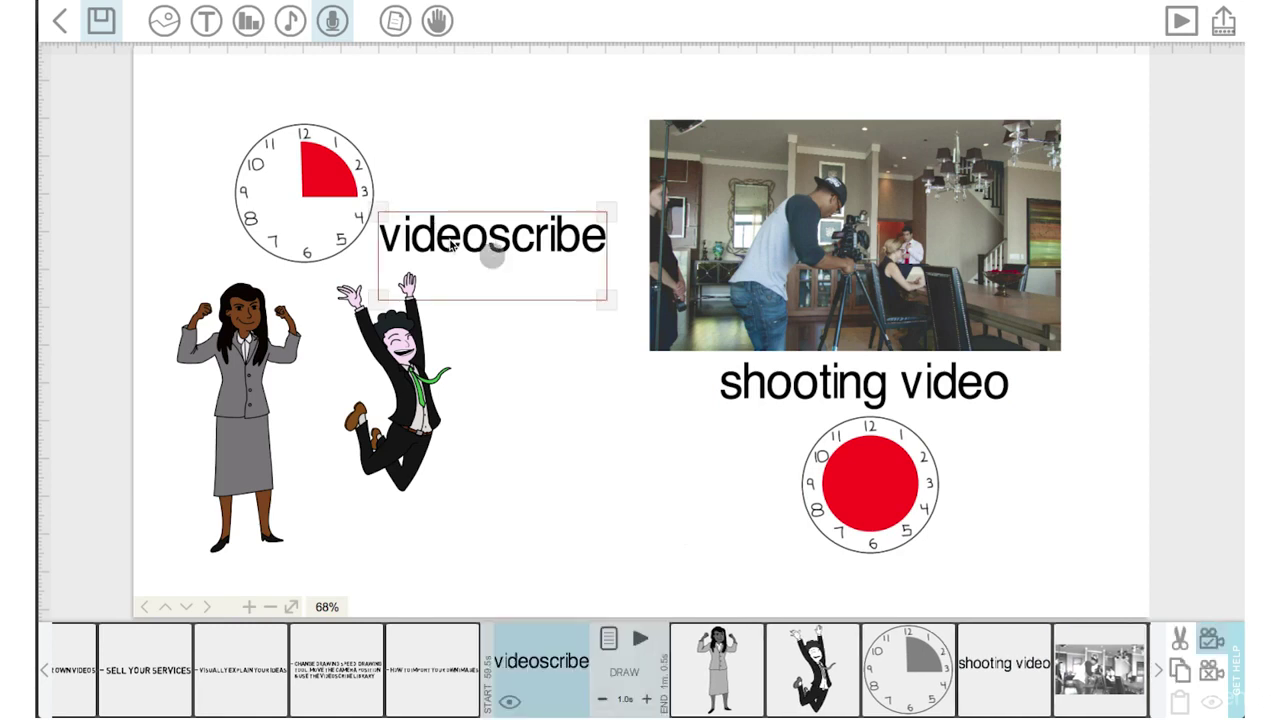
- Set the quarter clock above the 'videoscribe' text and lift the 'shooting video' caption above the photo
{"action": "left_click_drag", "start_coordinate": [450, 246], "coordinate": [264, 244]}
{"action": "left_click_drag", "start_coordinate": [268, 173], "coordinate": [271, 116]}
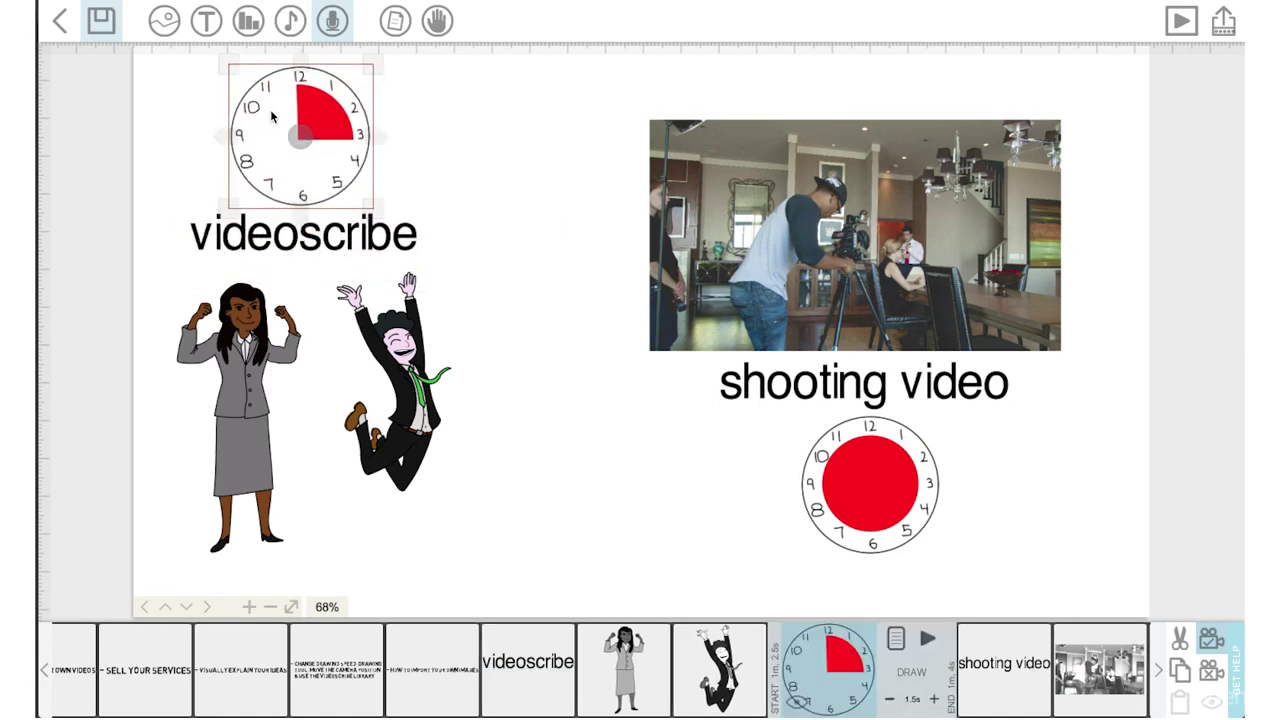
{"action": "left_click", "coordinate": [767, 268]}
{"action": "left_click_drag", "start_coordinate": [767, 300], "coordinate": [977, 393]}
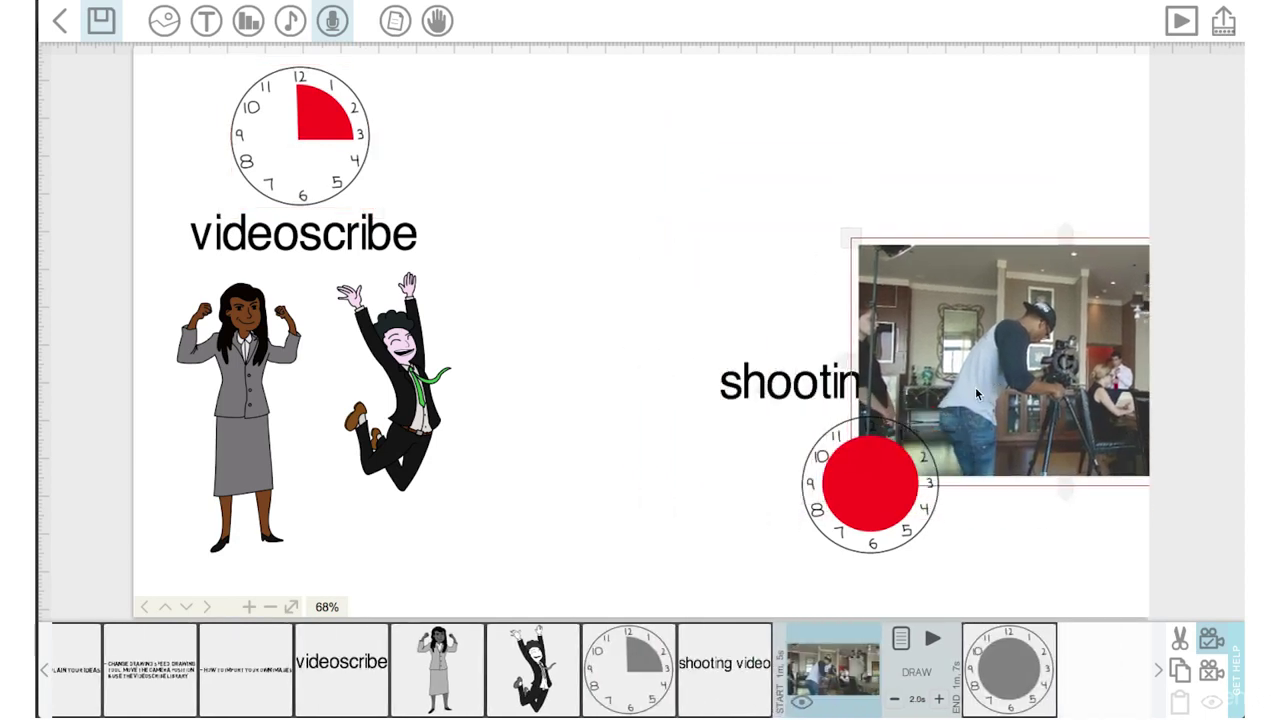
{"action": "left_click", "coordinate": [797, 390]}
{"action": "left_click_drag", "start_coordinate": [770, 388], "coordinate": [790, 236]}
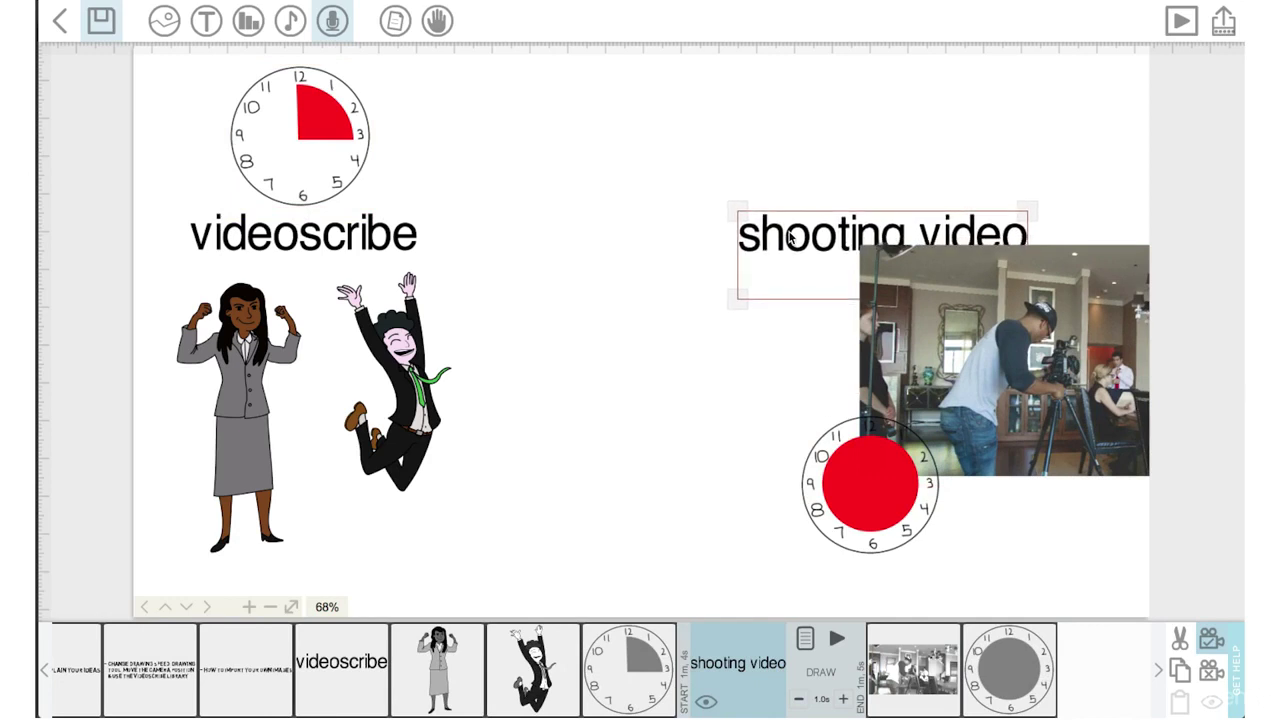
- Put the full red clock above the 'shooting video' caption with the office photo beneath it
{"action": "left_click", "coordinate": [862, 449]}
{"action": "left_click_drag", "start_coordinate": [845, 473], "coordinate": [844, 113]}
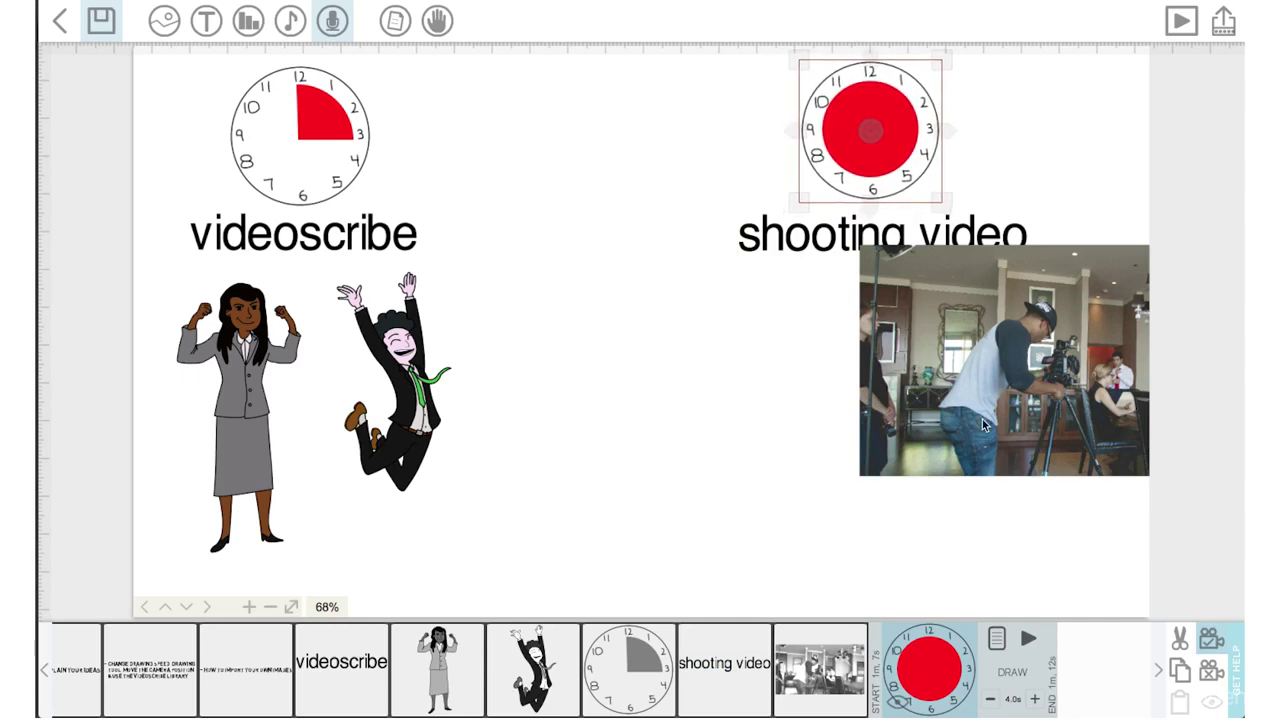
{"action": "left_click", "coordinate": [935, 319]}
{"action": "left_click_drag", "start_coordinate": [935, 319], "coordinate": [746, 354]}
{"action": "left_click", "coordinate": [857, 165]}
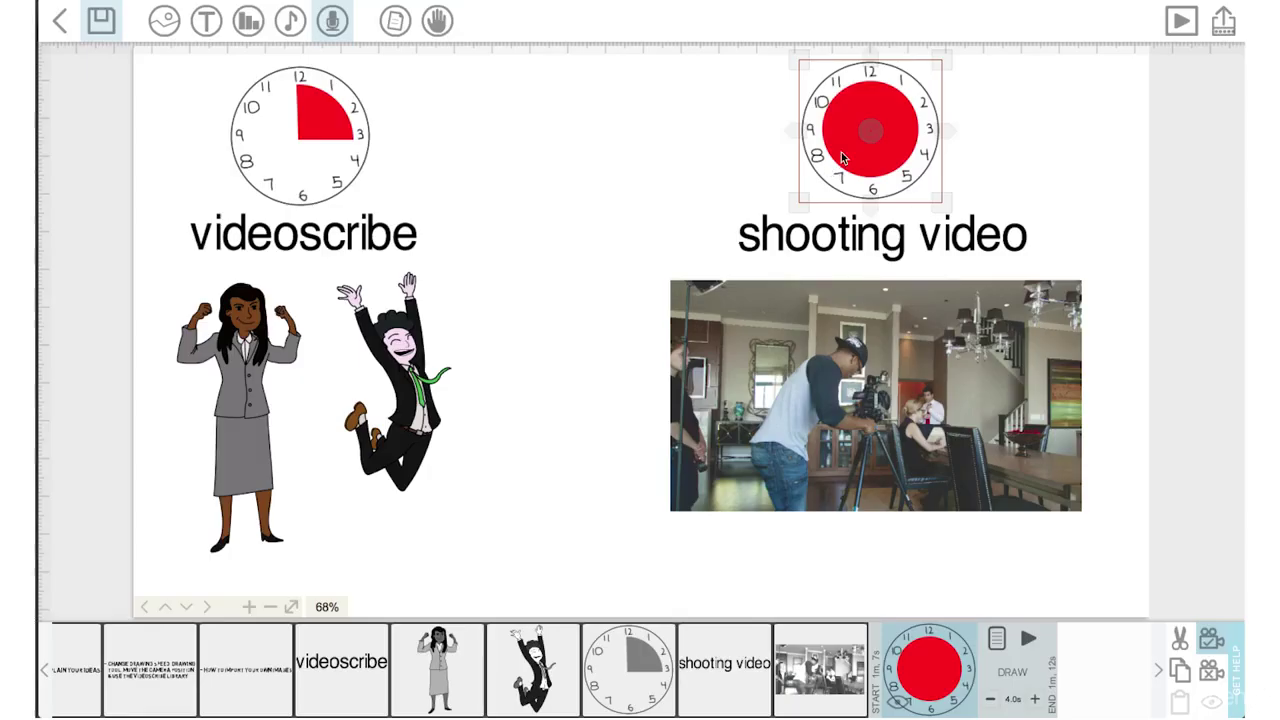
{"action": "left_click", "coordinate": [699, 232]}
- Select the timeline elements from videoscribe through the full clock, then clear the selection
{"action": "left_click_drag", "start_coordinate": [370, 660], "coordinate": [910, 665]}
{"action": "left_click_drag", "start_coordinate": [1010, 669], "coordinate": [1080, 670]}
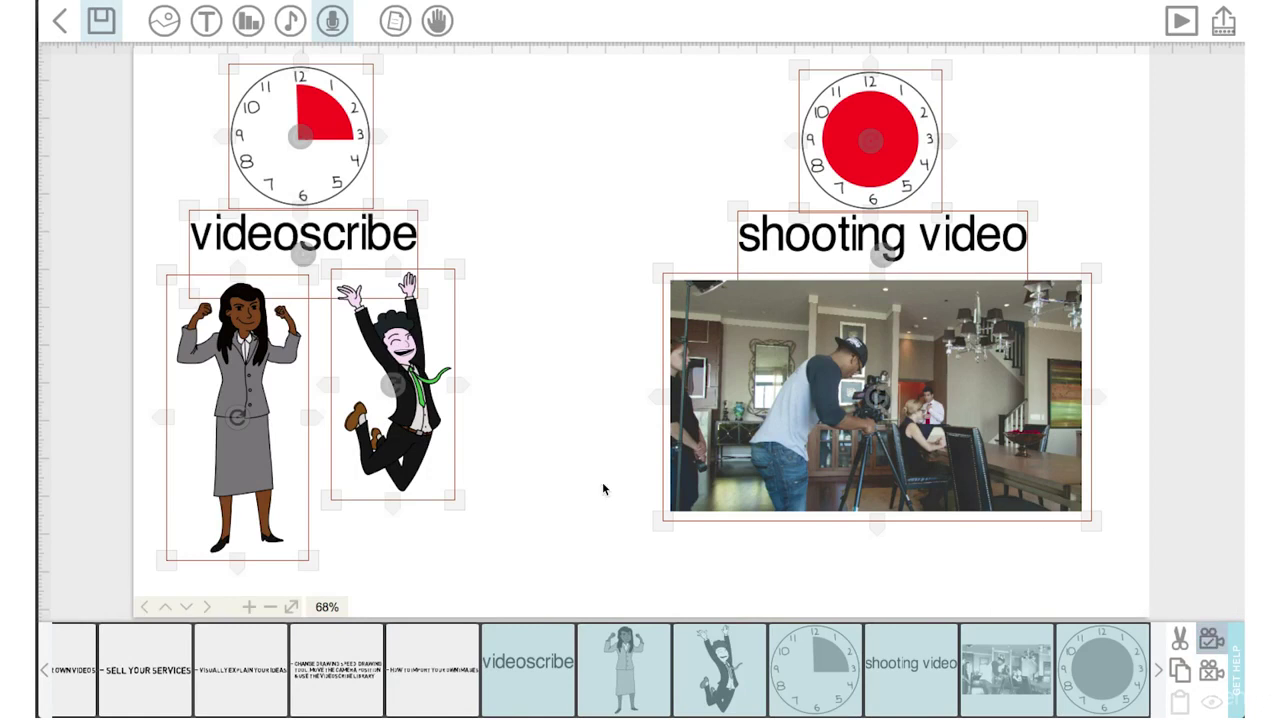
{"action": "left_click", "coordinate": [538, 492]}
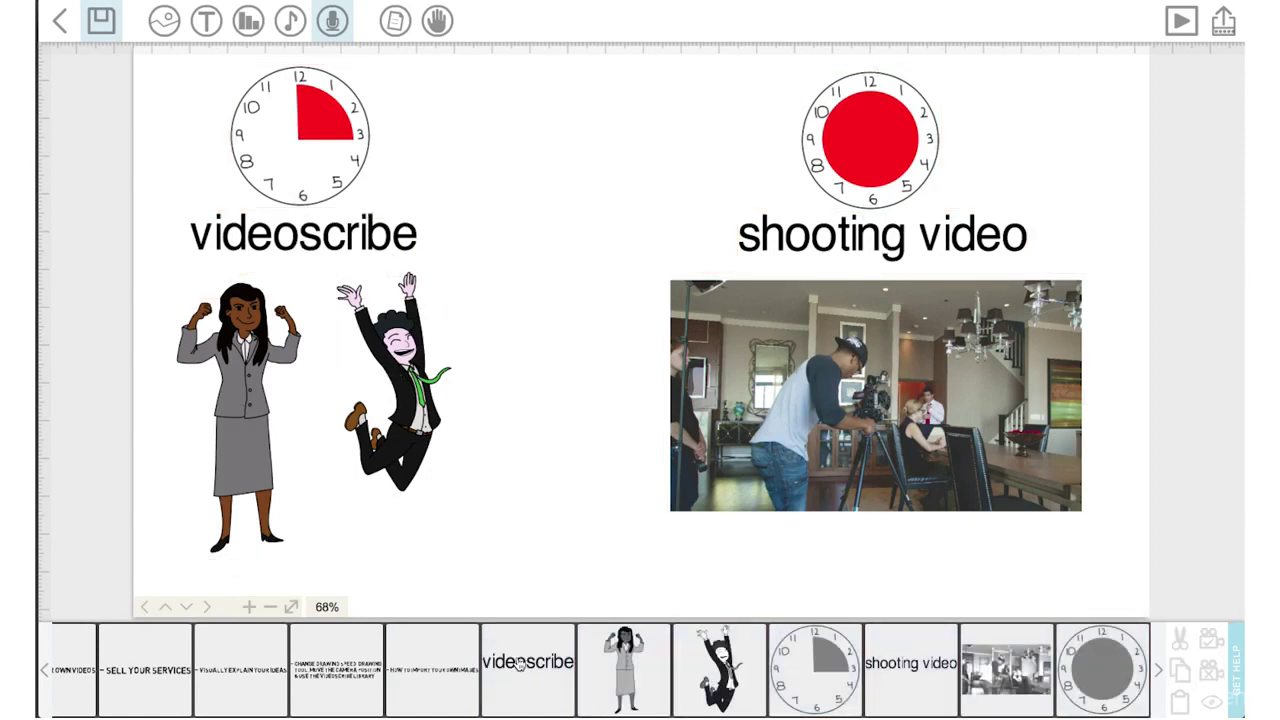
{"action": "left_click", "coordinate": [145, 607]}
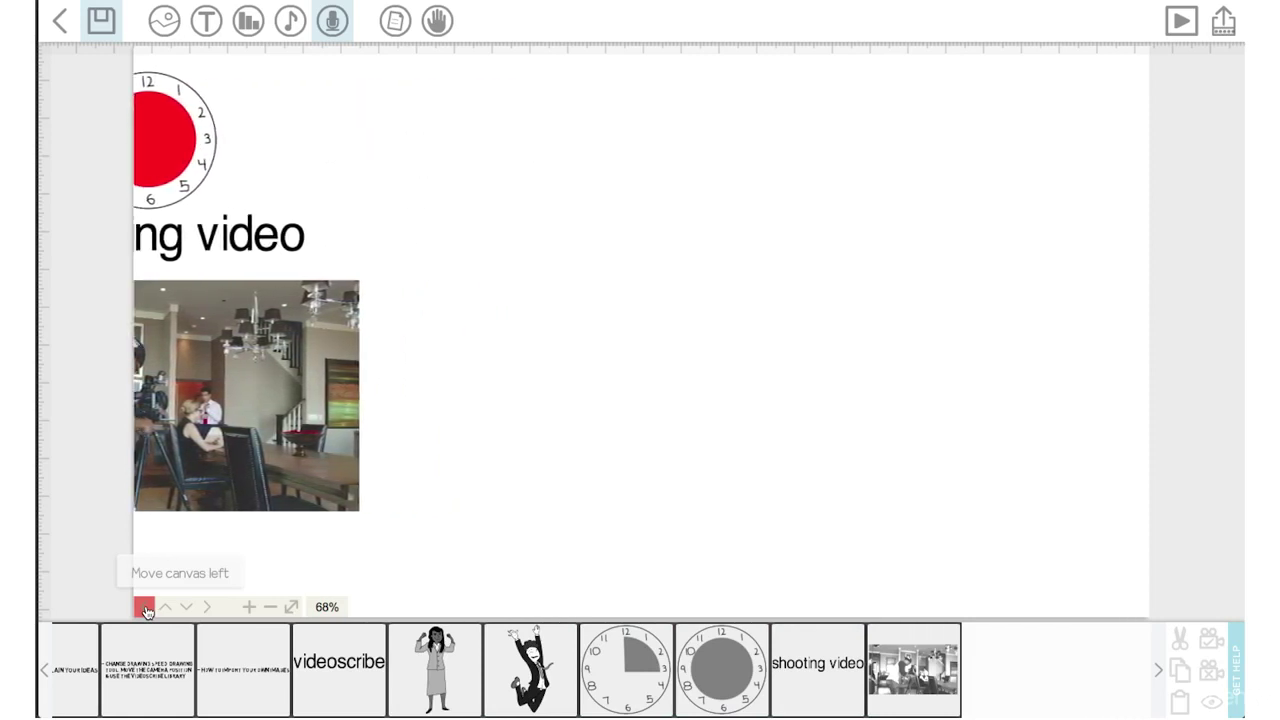
- Add the boy holding a blank board from a 'white' search, placed upper left, with camera set
{"action": "left_click", "coordinate": [164, 20]}
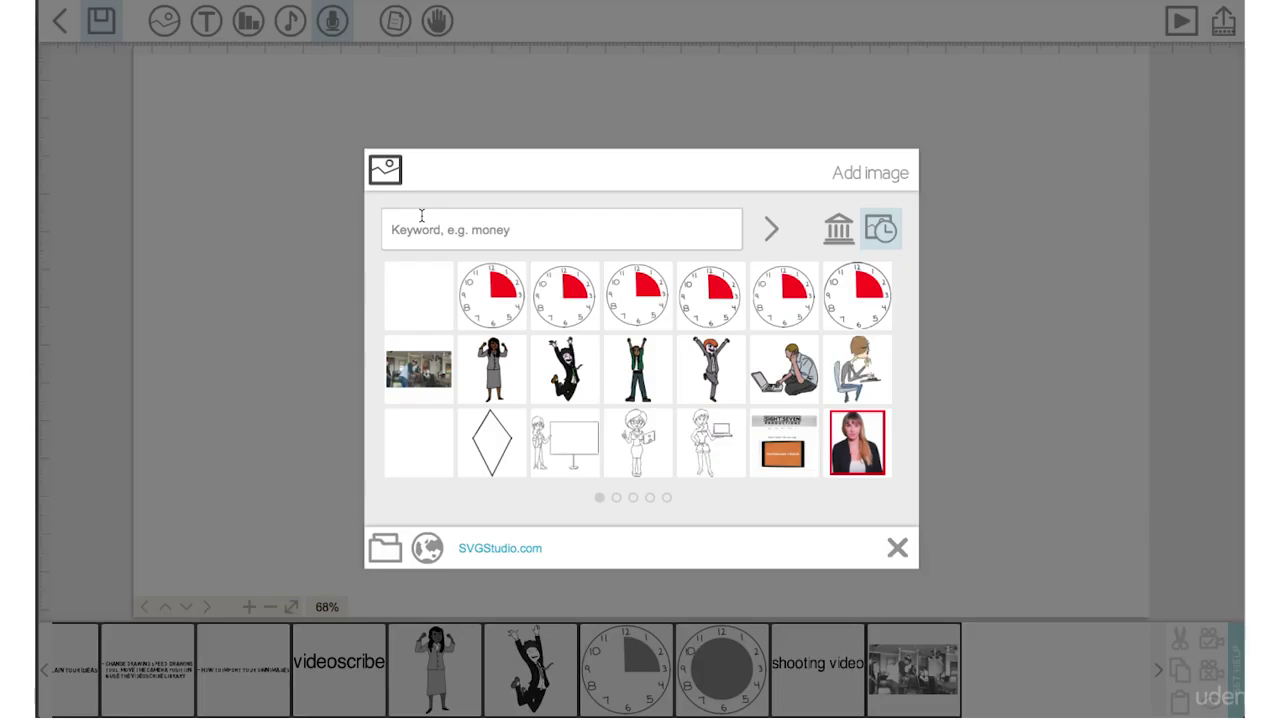
{"action": "type", "text": "whiteboard"}
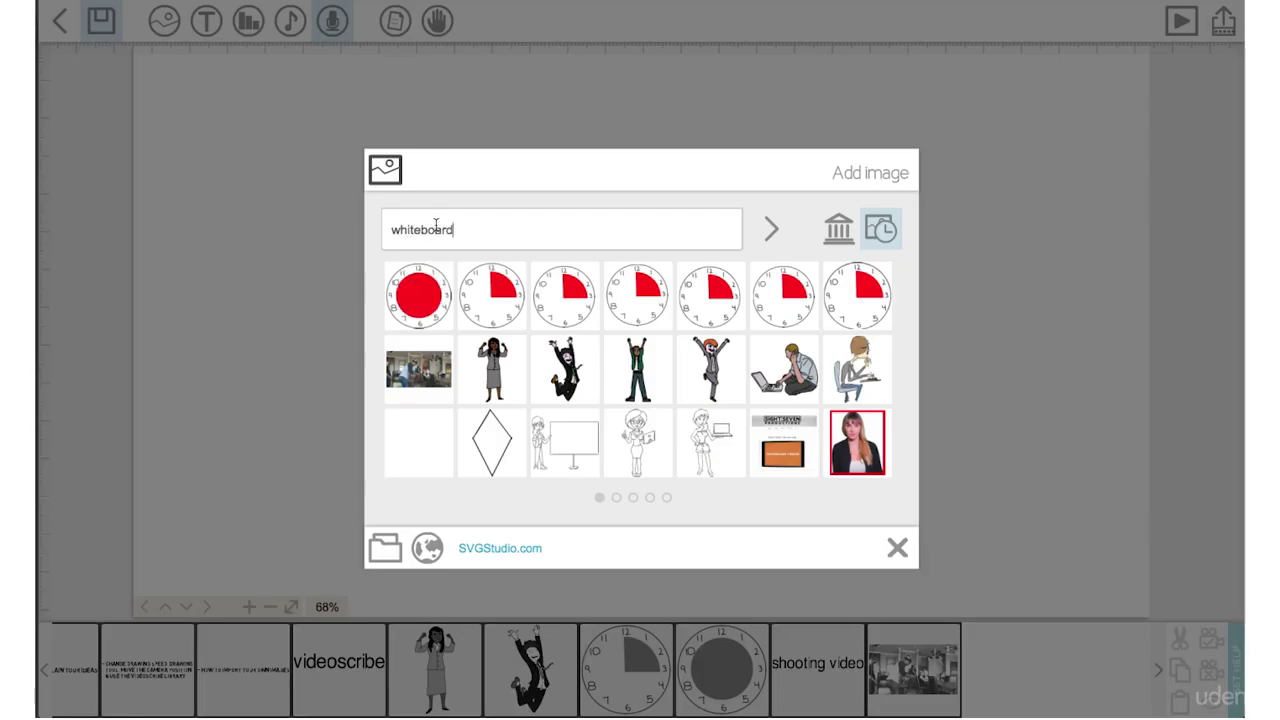
{"action": "key", "text": "Return"}
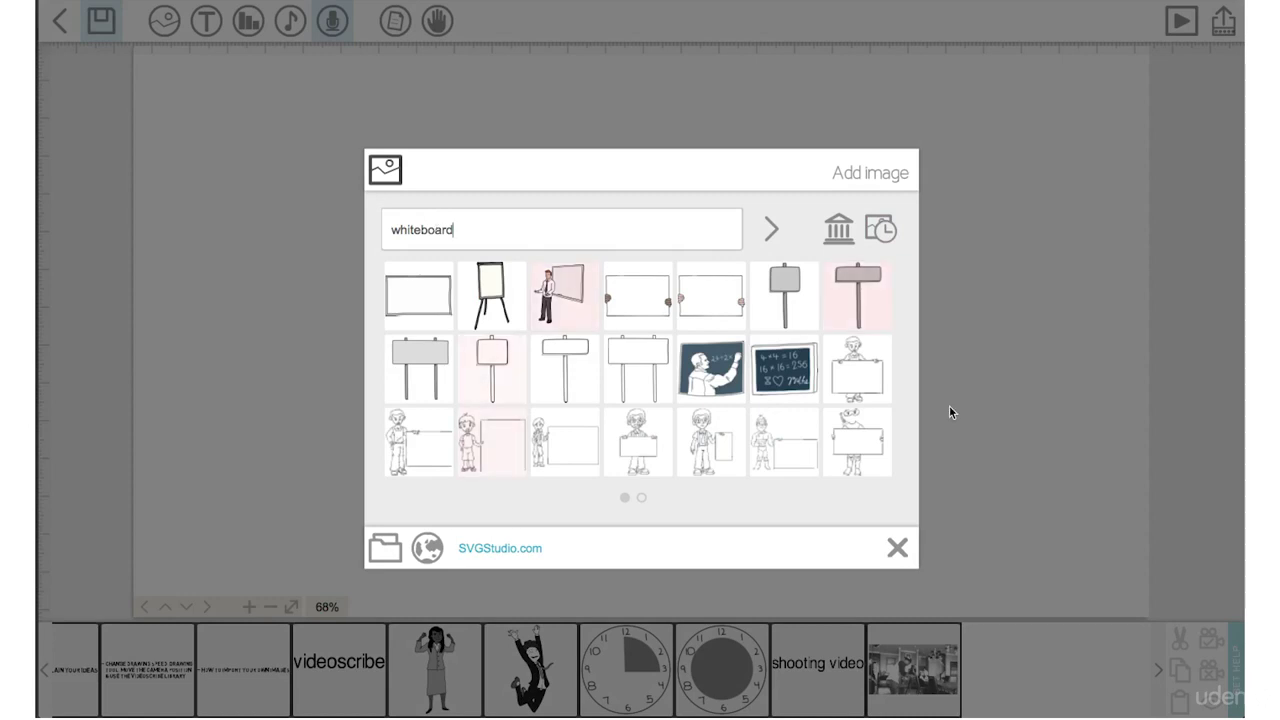
{"action": "left_click", "coordinate": [642, 498]}
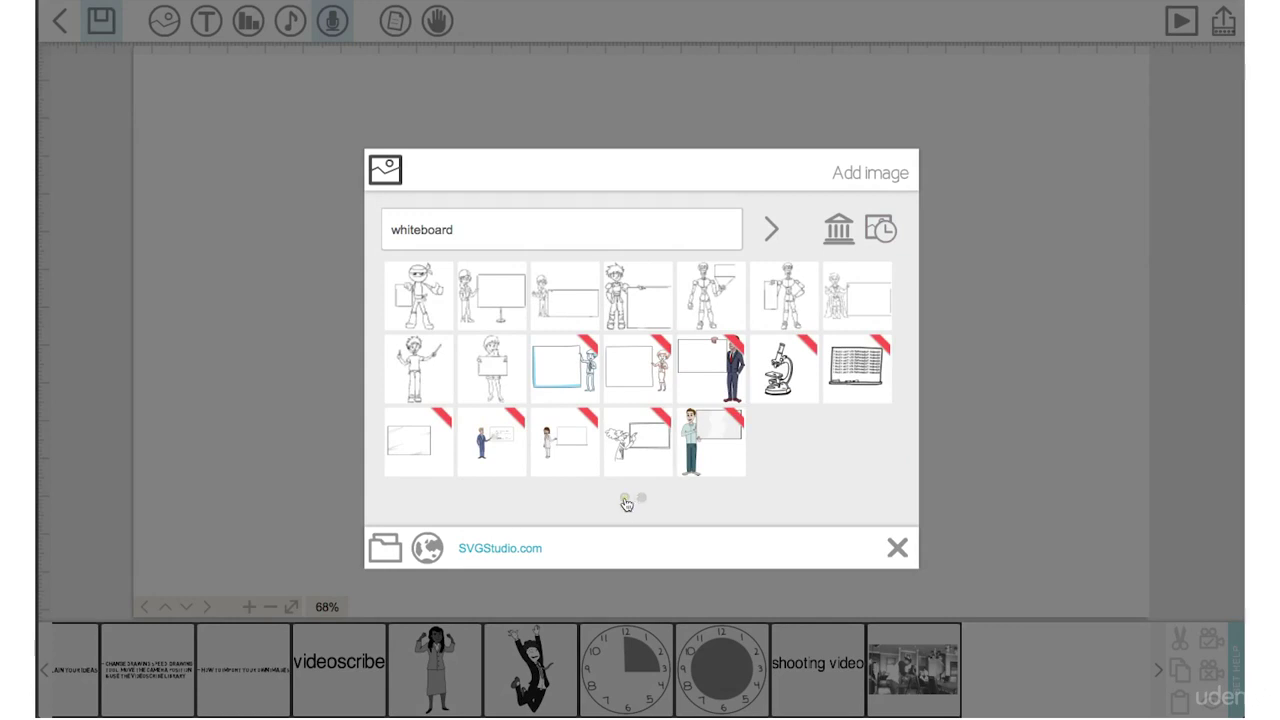
{"action": "left_click", "coordinate": [490, 368]}
{"action": "left_click_drag", "start_coordinate": [520, 323], "coordinate": [257, 436]}
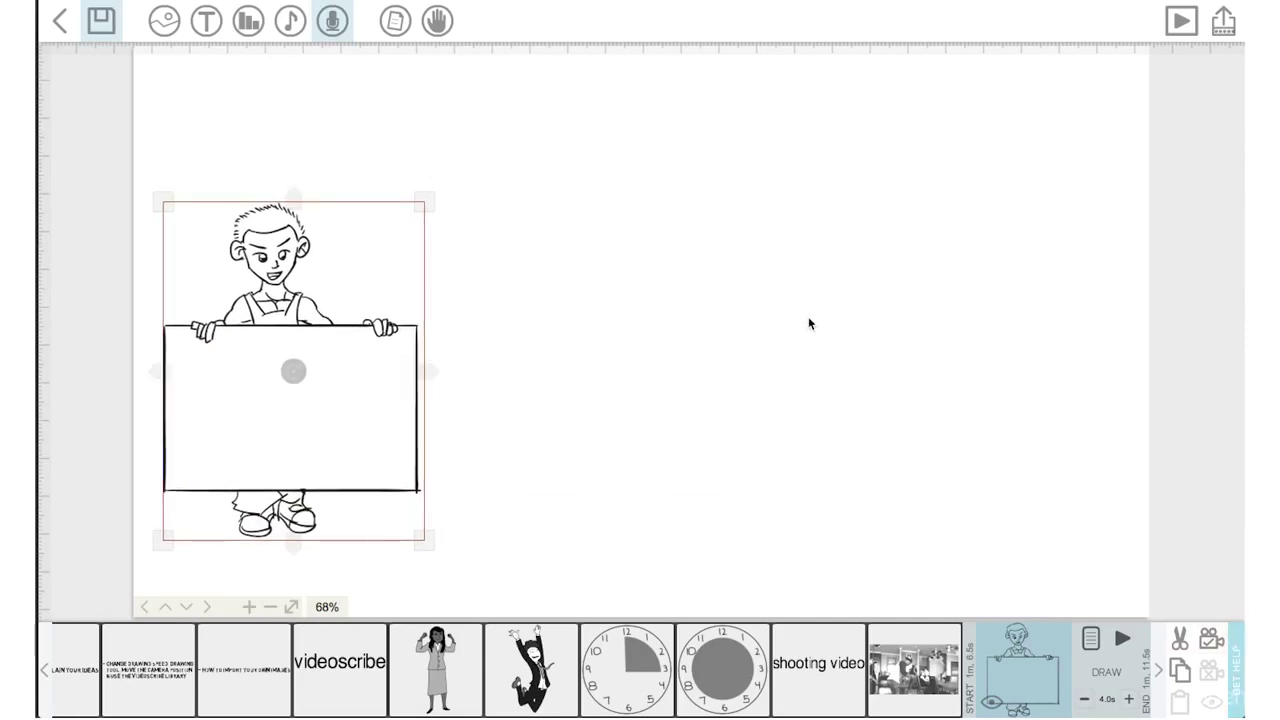
{"action": "left_click", "coordinate": [1211, 638]}
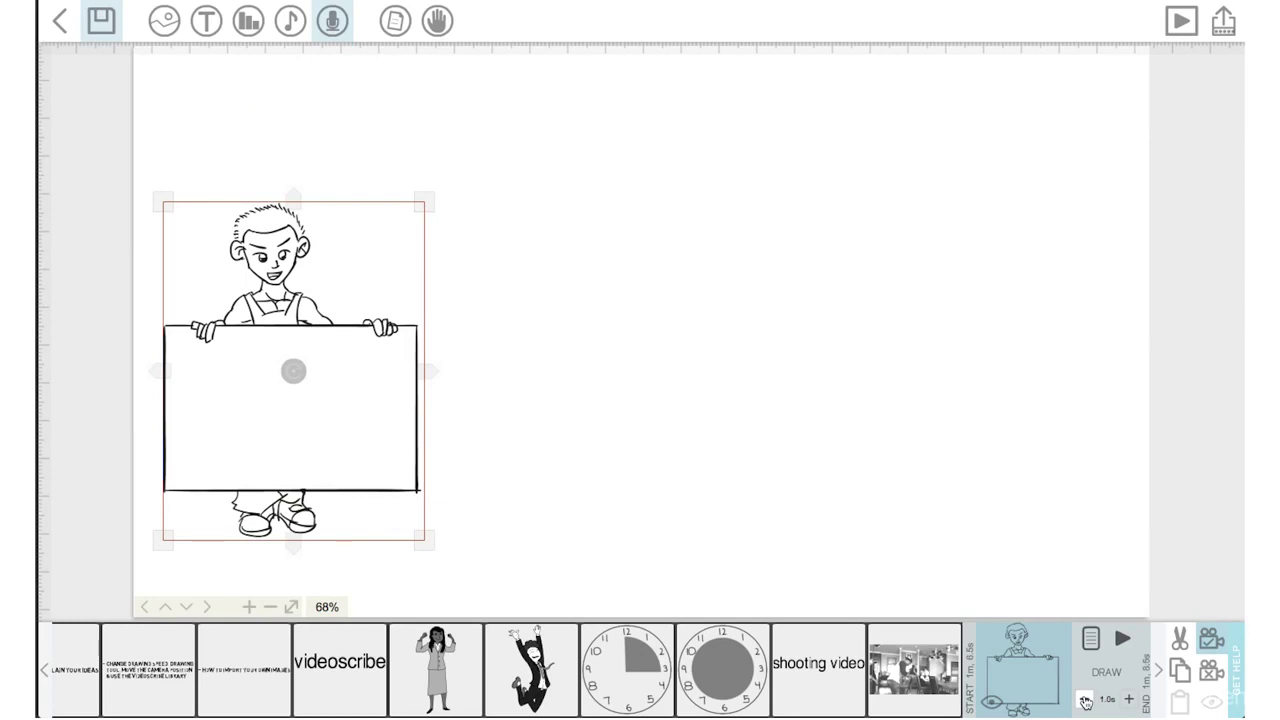
- Give the boy image a 1-second draw with no pause and no transition
{"action": "left_click", "coordinate": [1091, 638]}
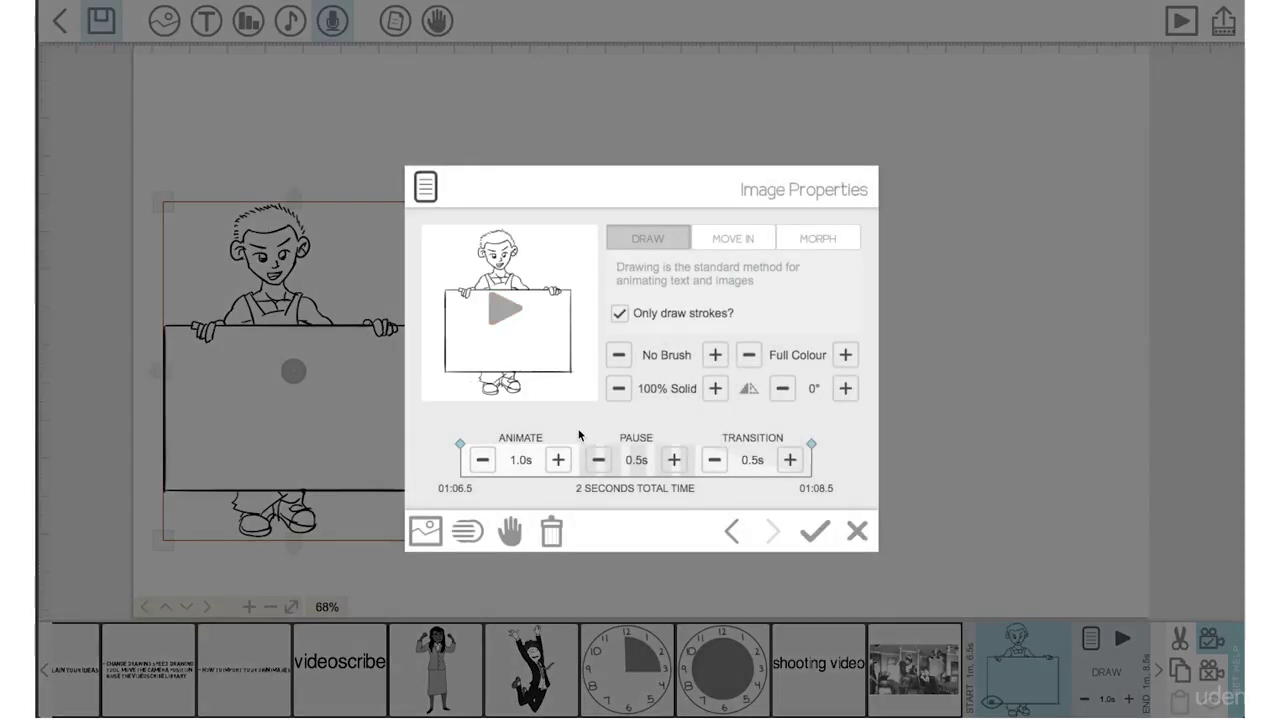
{"action": "left_click", "coordinate": [598, 460]}
{"action": "left_click", "coordinate": [714, 460]}
{"action": "left_click", "coordinate": [820, 550]}
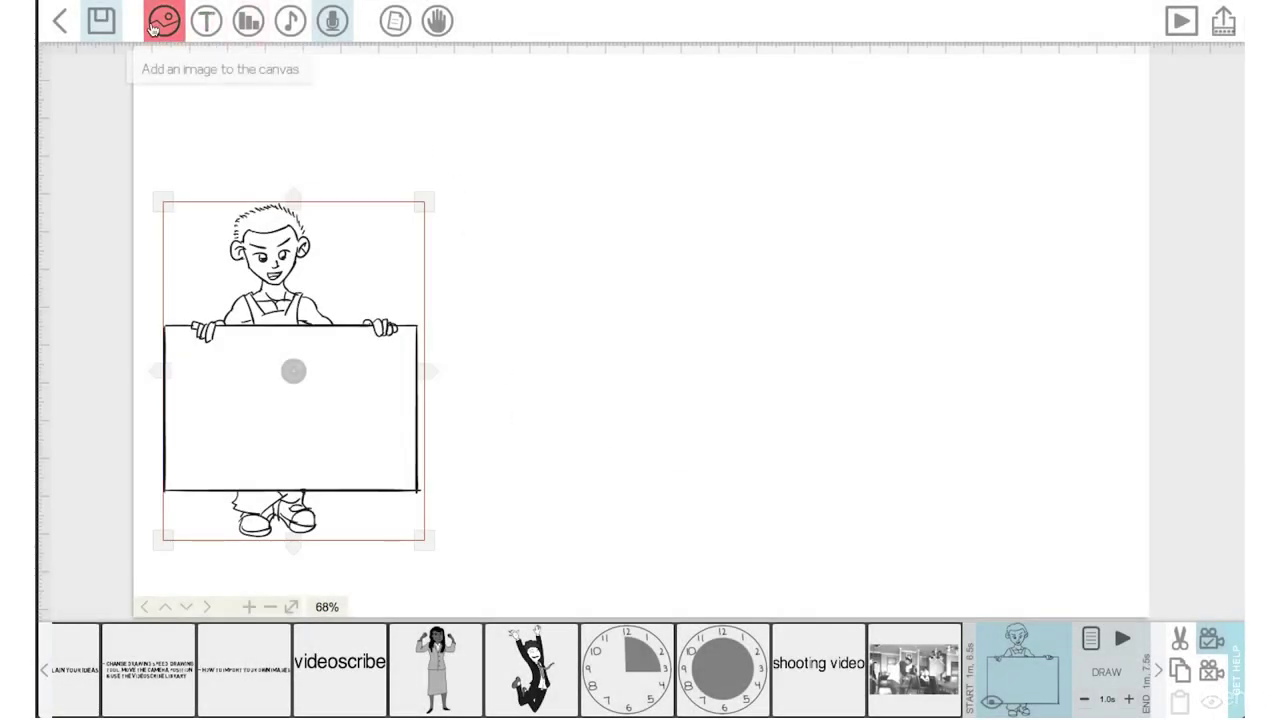
{"action": "left_click", "coordinate": [150, 20]}
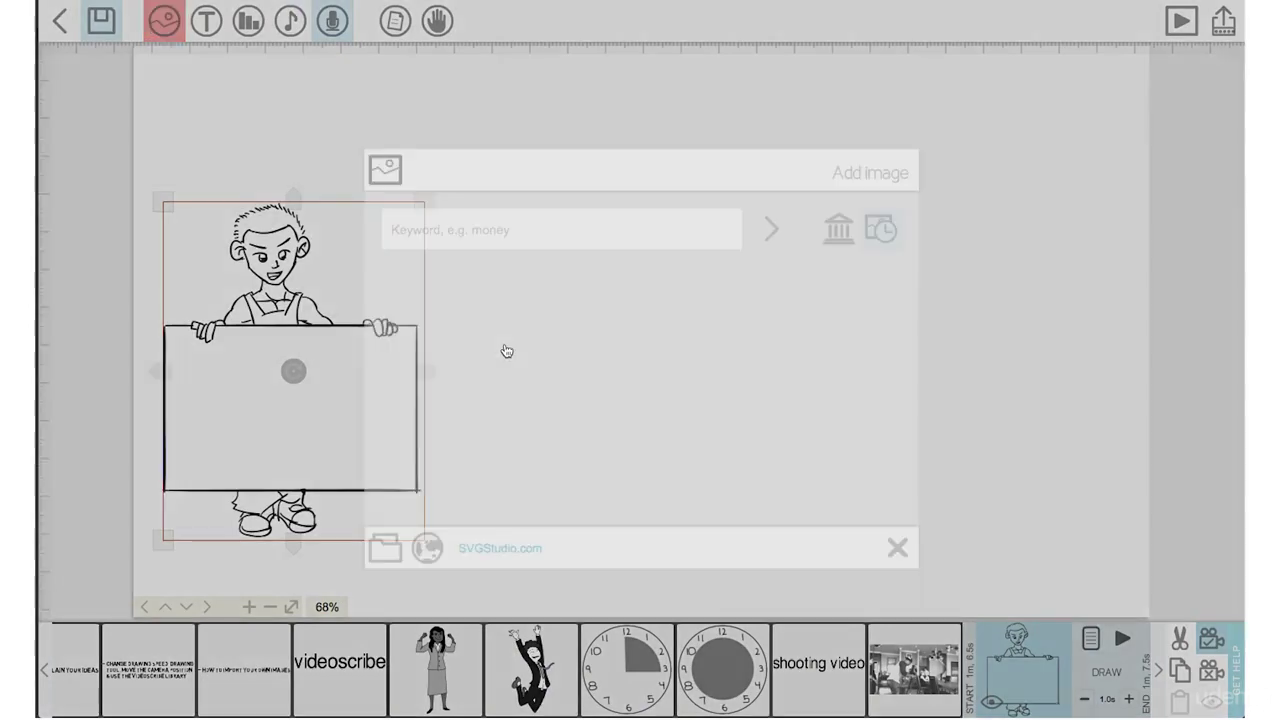
- Add the palm-tree island from a 'tree' search, shrunk to fit inside the boy's board
{"action": "left_click", "coordinate": [467, 238]}
{"action": "type", "text": "tree"}
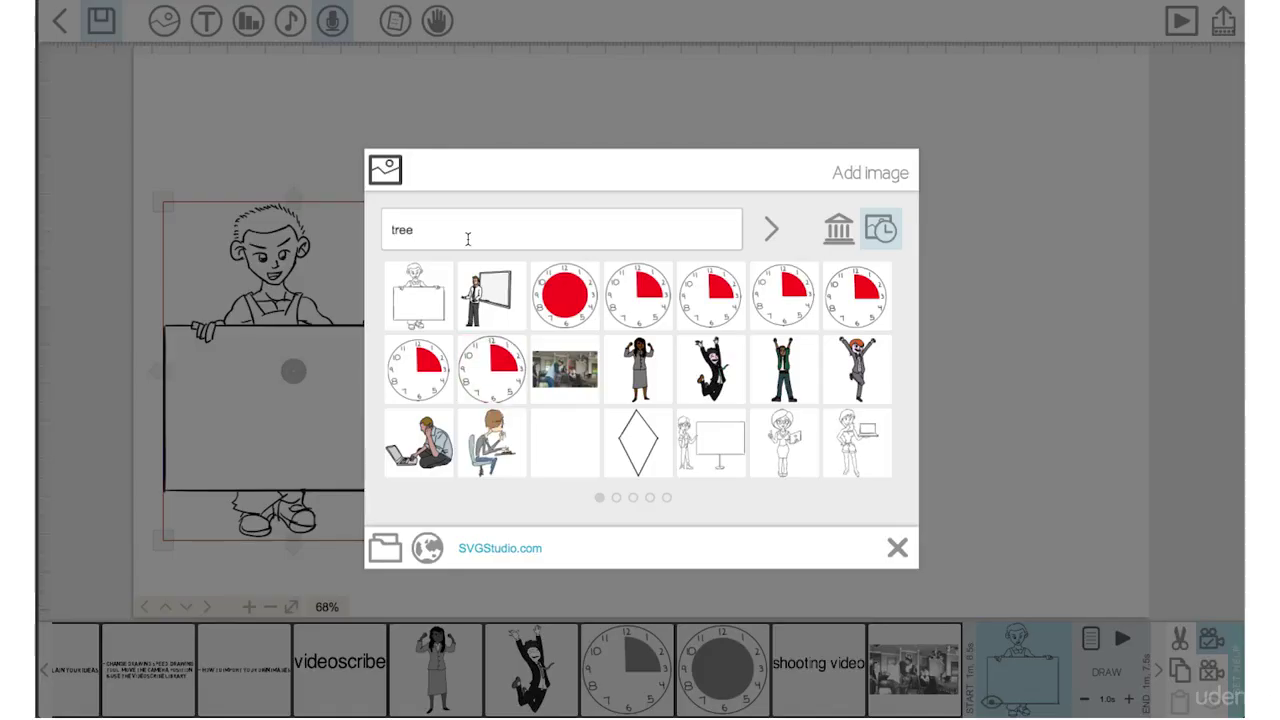
{"action": "key", "text": "Return"}
{"action": "left_click", "coordinate": [857, 443]}
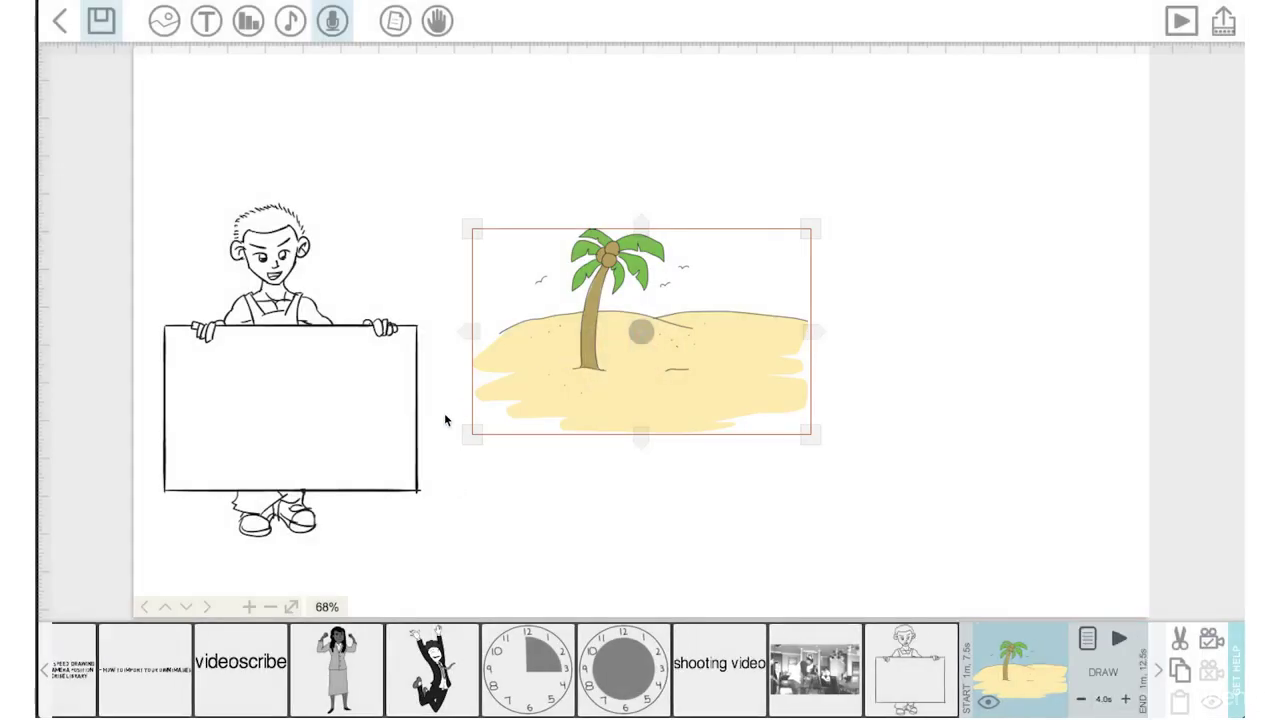
{"action": "left_click_drag", "start_coordinate": [473, 440], "coordinate": [196, 458]}
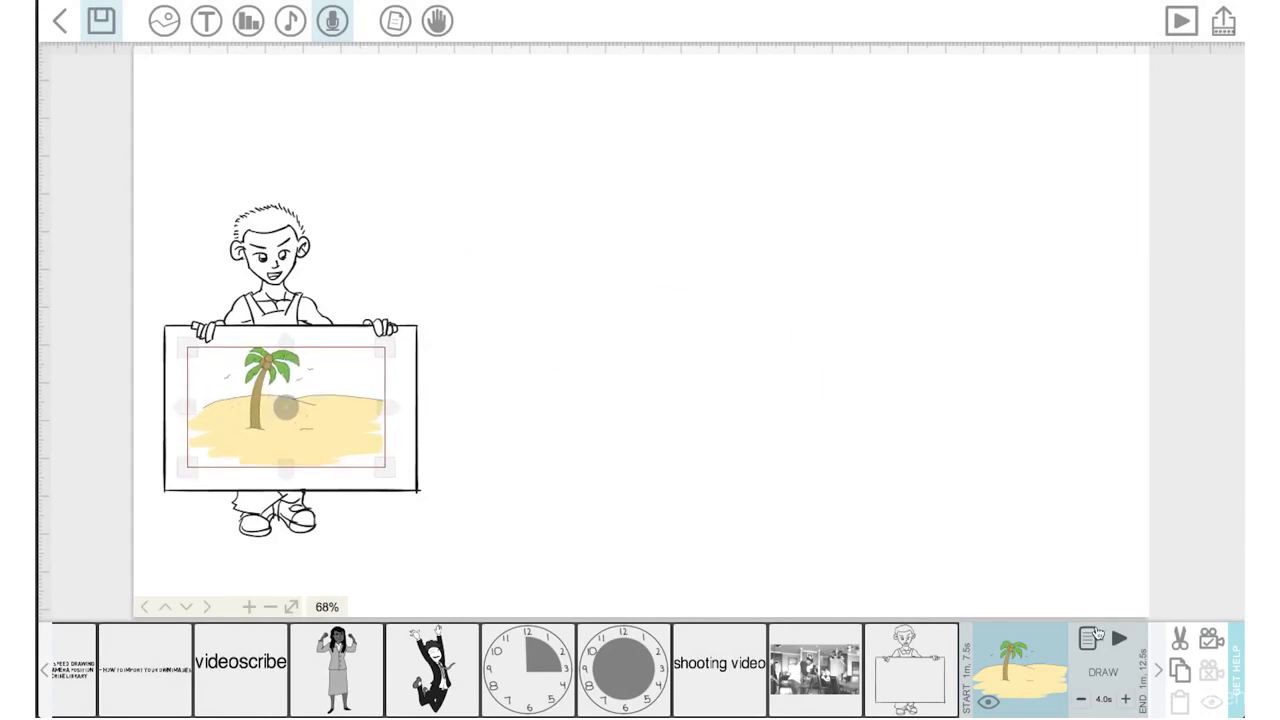
{"action": "left_click", "coordinate": [1211, 641]}
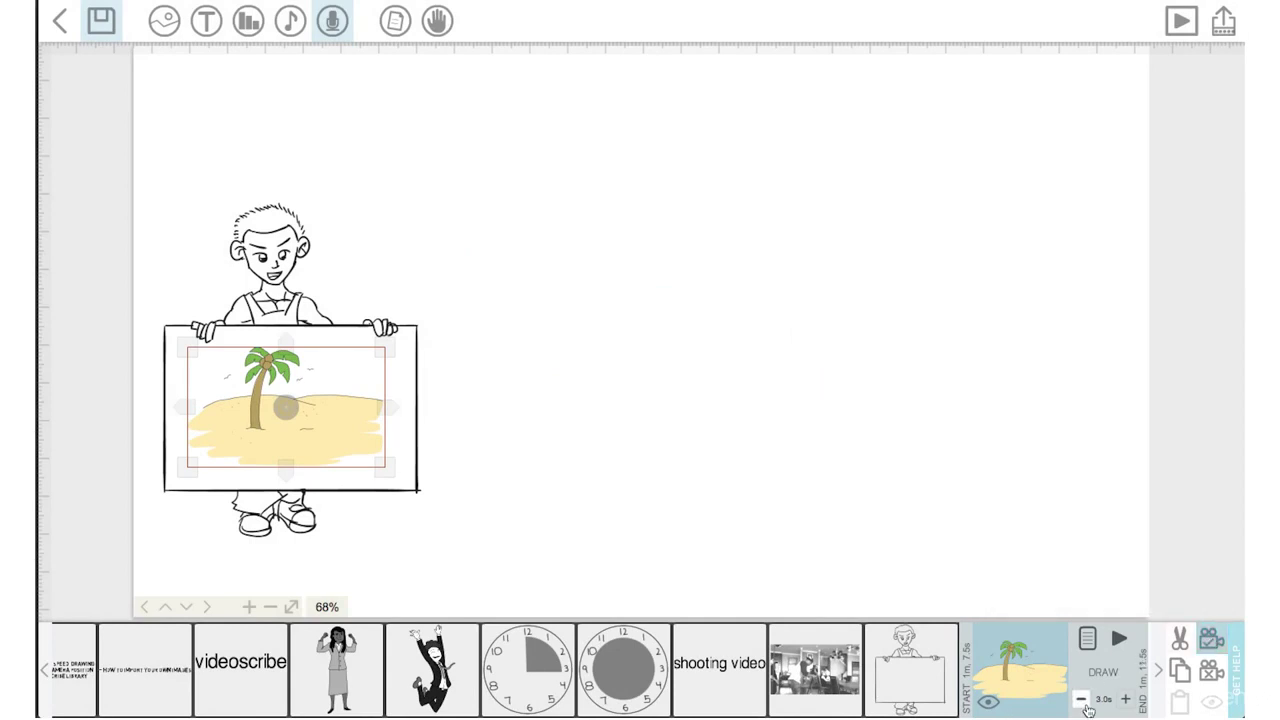
- Shorten the palm tree's draw time to 0.5s with zero pause and transition
{"action": "left_click", "coordinate": [1081, 699]}
{"action": "left_click", "coordinate": [1088, 637]}
{"action": "left_click", "coordinate": [598, 460]}
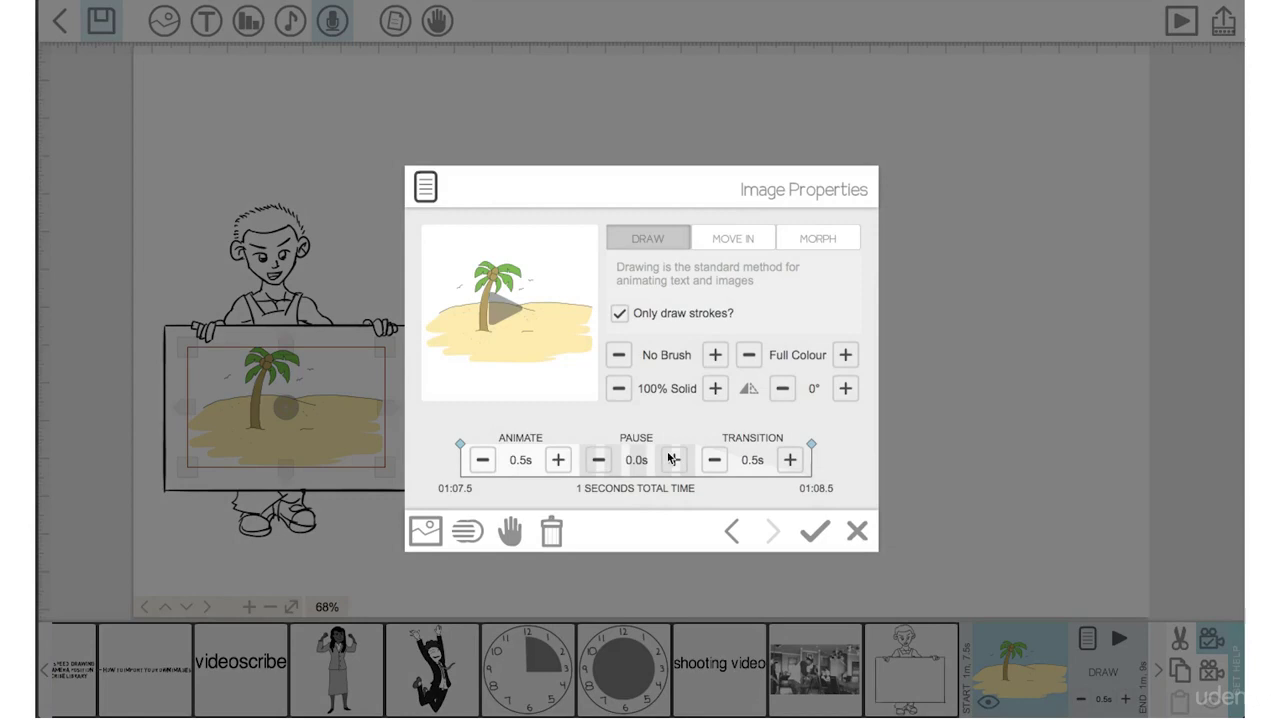
{"action": "left_click", "coordinate": [714, 460]}
{"action": "left_click", "coordinate": [808, 529]}
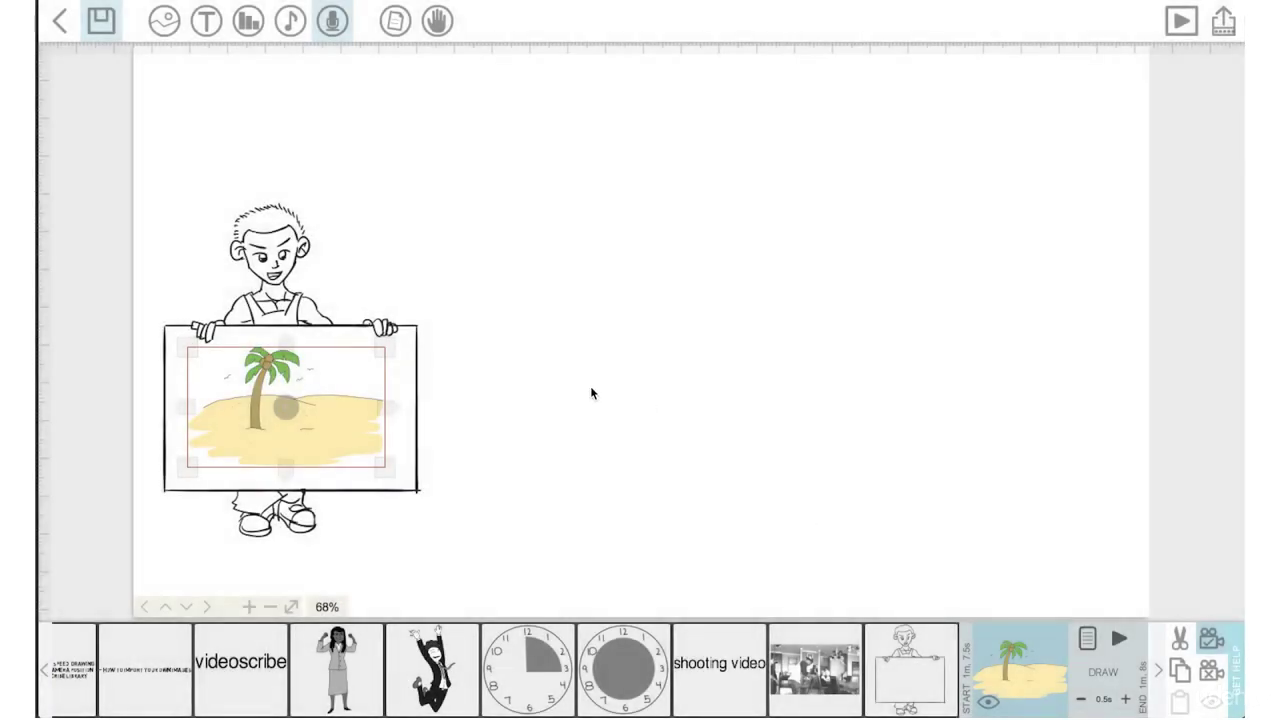
- Search 'whiteboard' images, pick another presenter image, and browse the house results
{"action": "left_click", "coordinate": [164, 20]}
{"action": "type", "text": "whiteboard"}
{"action": "key", "text": "Return"}
{"action": "left_click", "coordinate": [565, 443]}
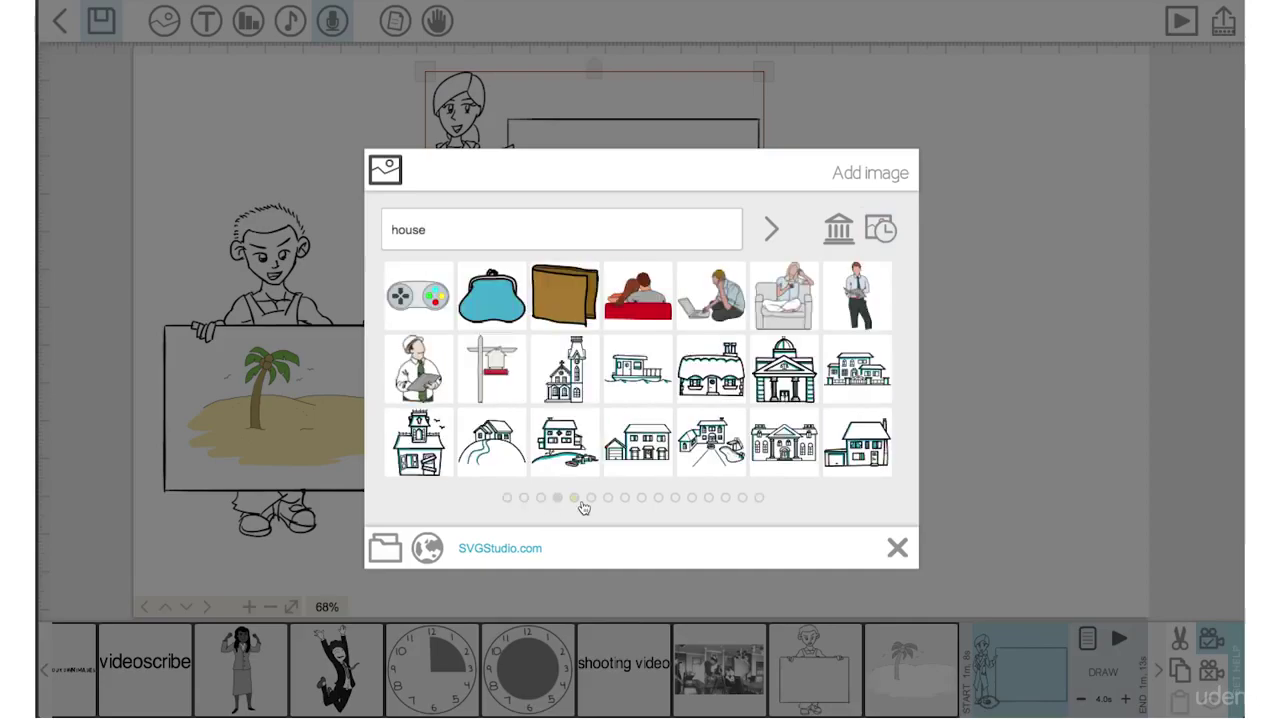
{"action": "left_click", "coordinate": [583, 497]}
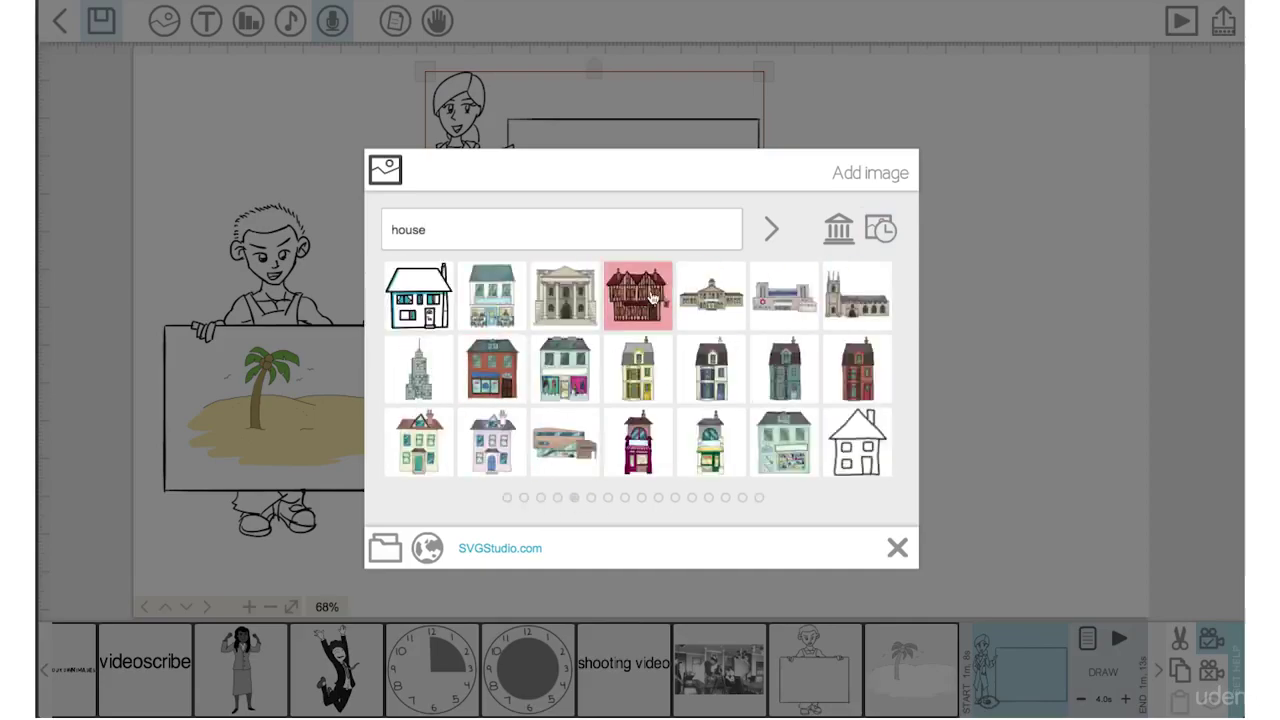
- Add the hospital picture, the robot holding a board, and the desk computer image
{"action": "left_click", "coordinate": [611, 290]}
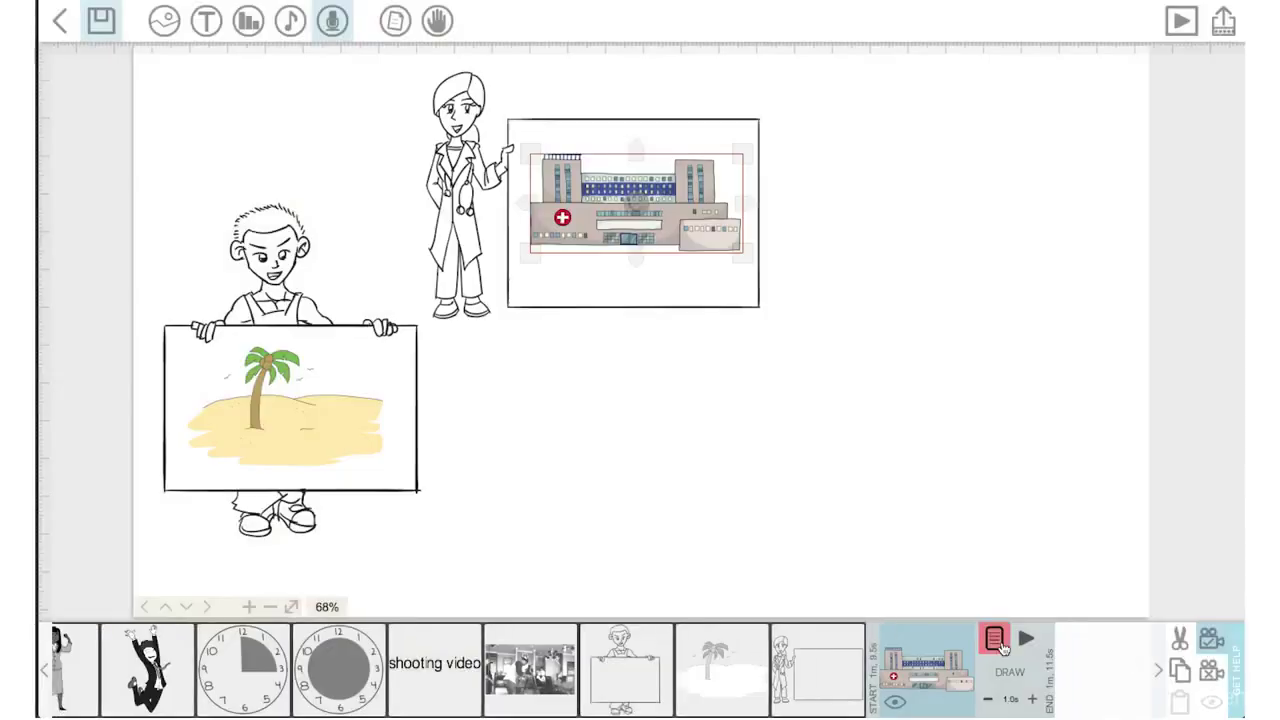
{"action": "left_click", "coordinate": [164, 20]}
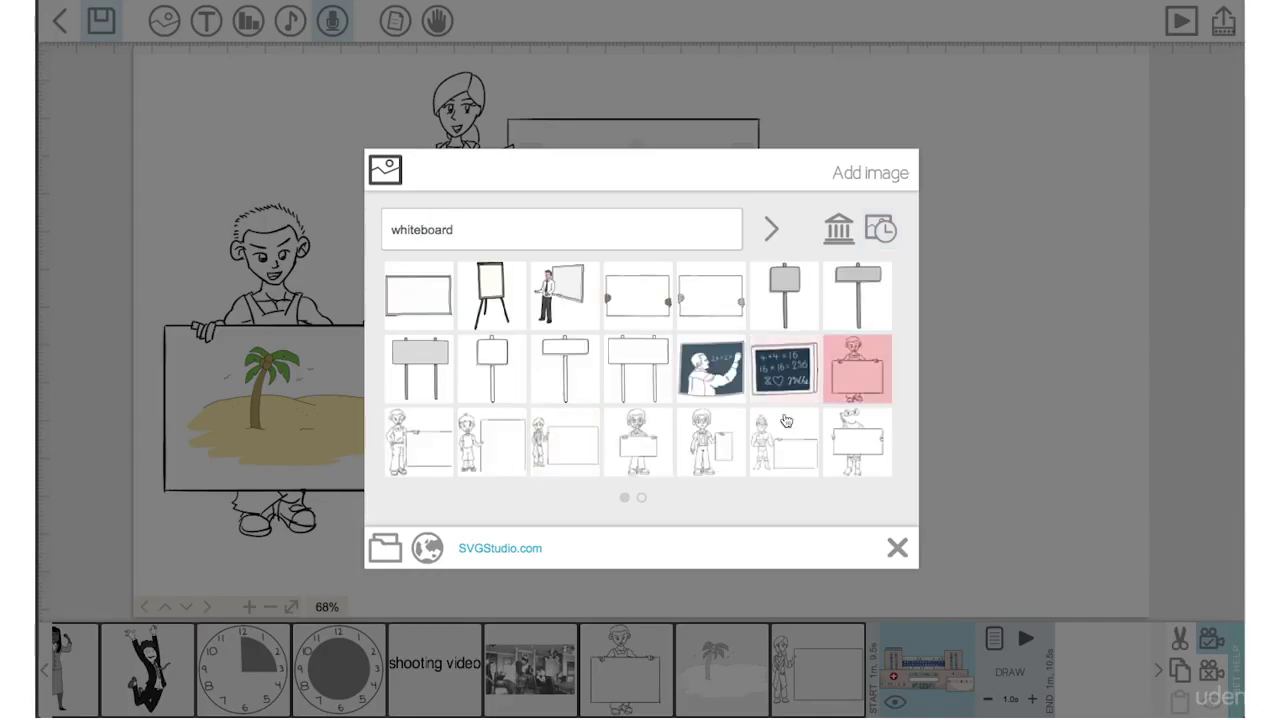
{"action": "left_click", "coordinate": [786, 421]}
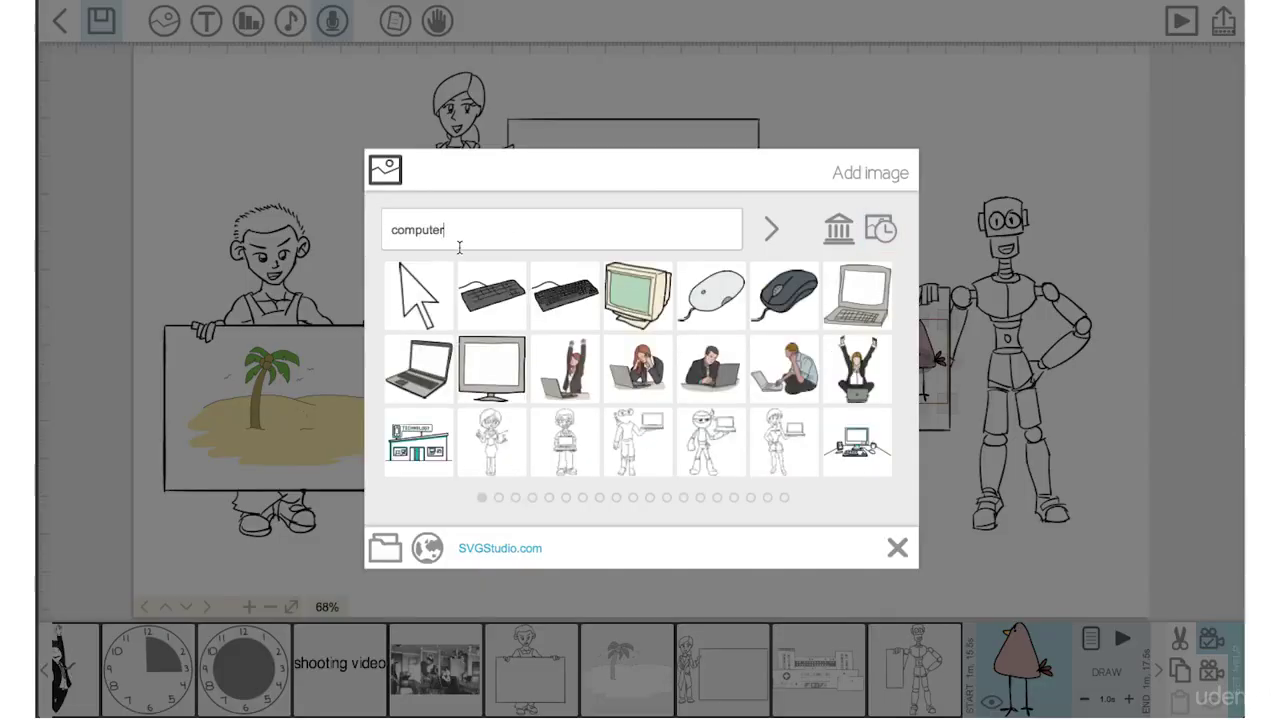
{"action": "left_click", "coordinate": [637, 452]}
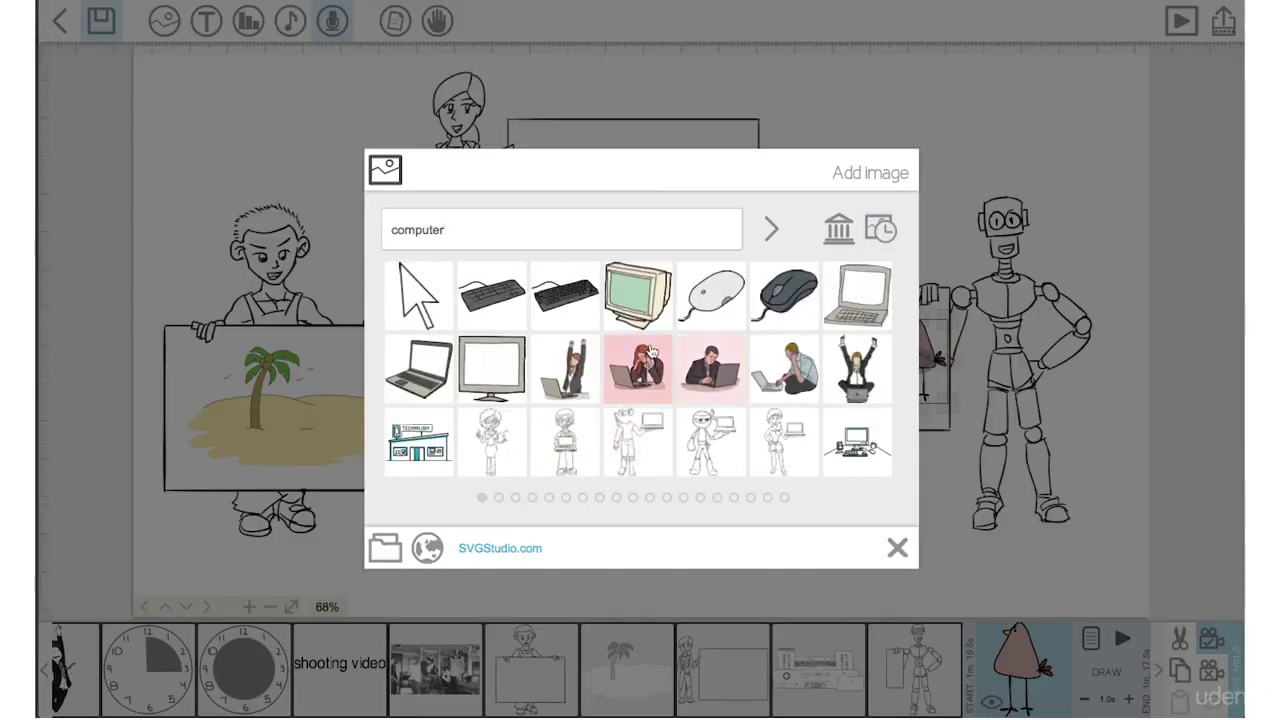
{"action": "left_click", "coordinate": [440, 228]}
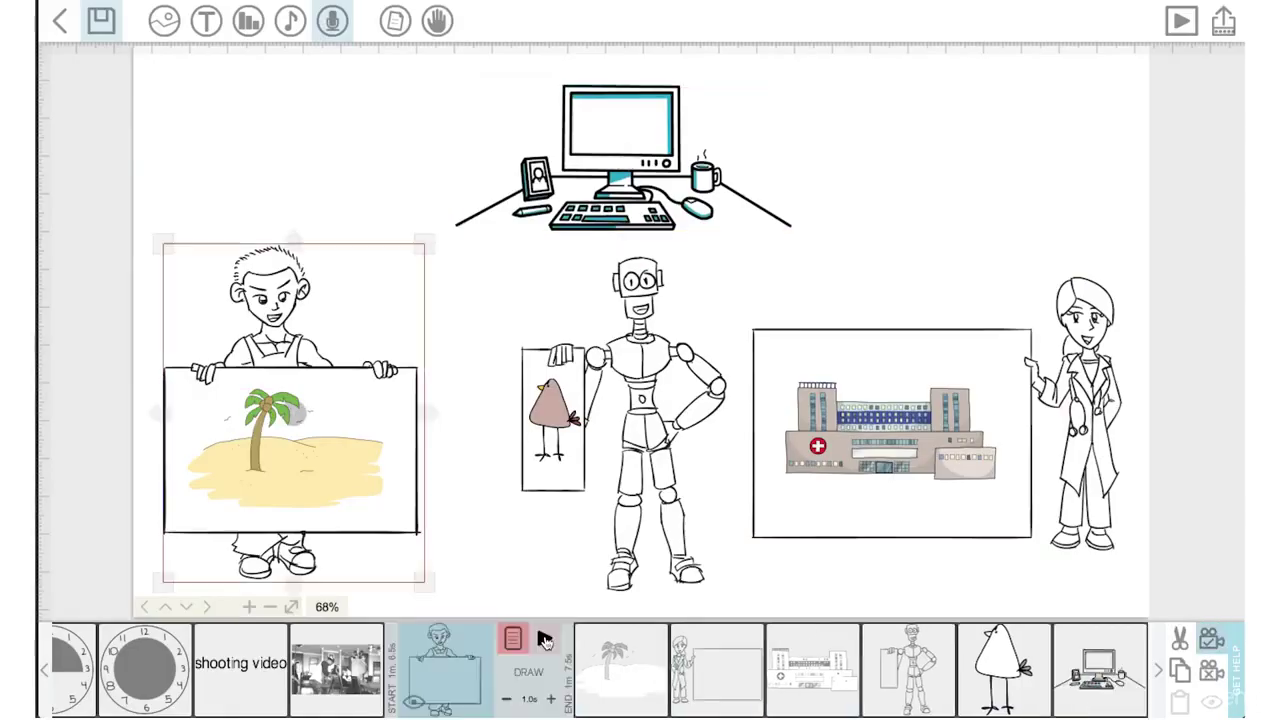
- Add 'NOW' text, enlarged and placed on the computer monitor
{"action": "left_click", "coordinate": [206, 20]}
{"action": "type", "text": "no"}
{"action": "left_click", "coordinate": [720, 463]}
{"action": "left_click_drag", "start_coordinate": [592, 358], "coordinate": [600, 128]}
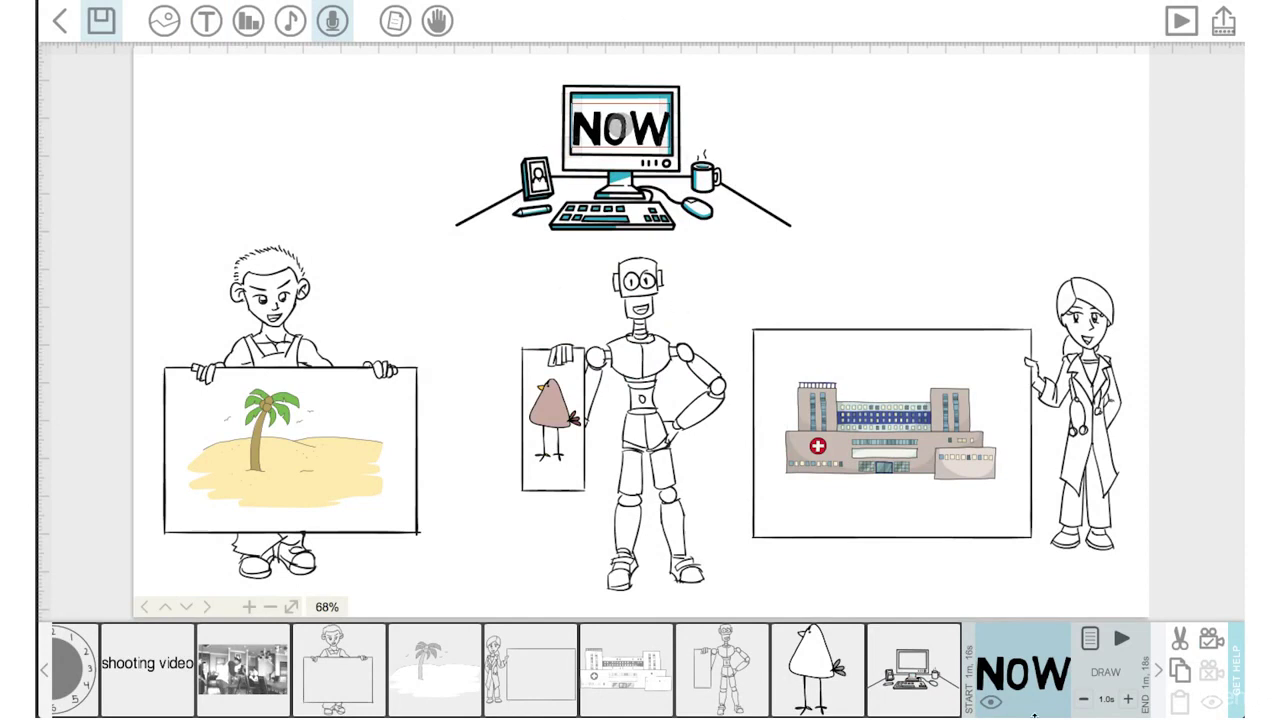
- Zoom to 161% centred on the computer and save it as the NOW text's camera view
{"action": "left_click", "coordinate": [1210, 645]}
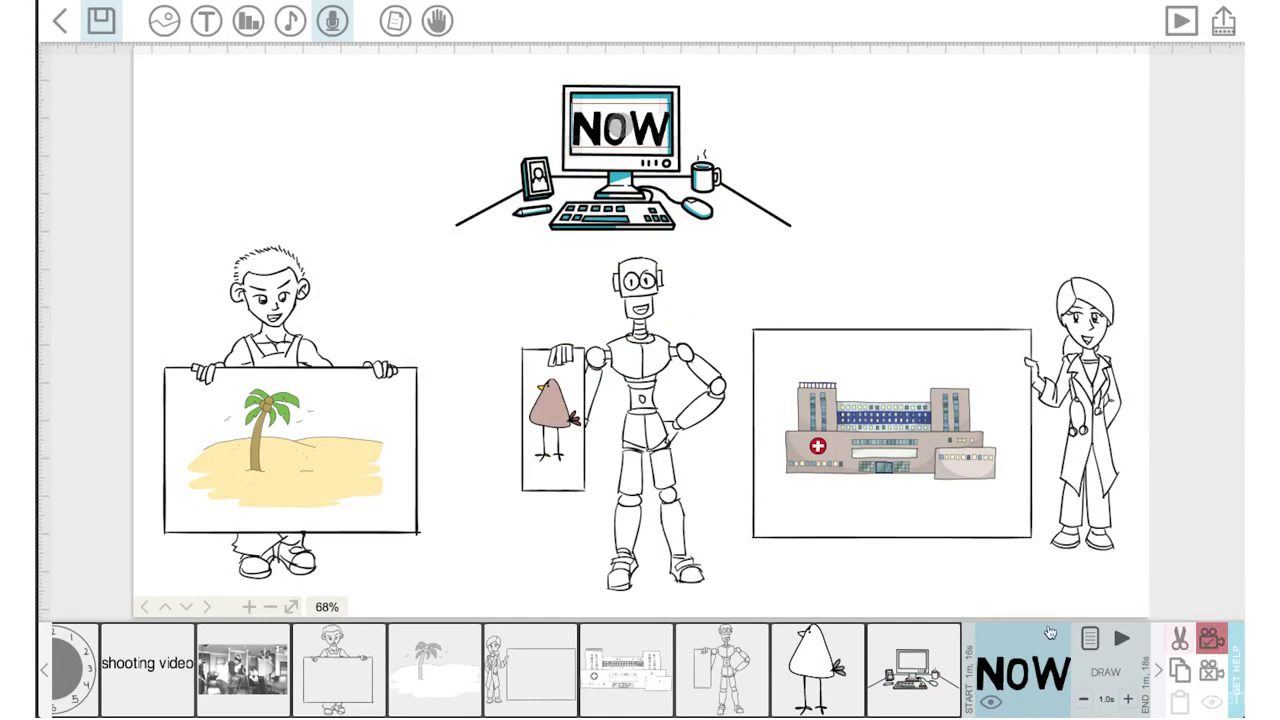
{"action": "left_click", "coordinate": [1210, 670]}
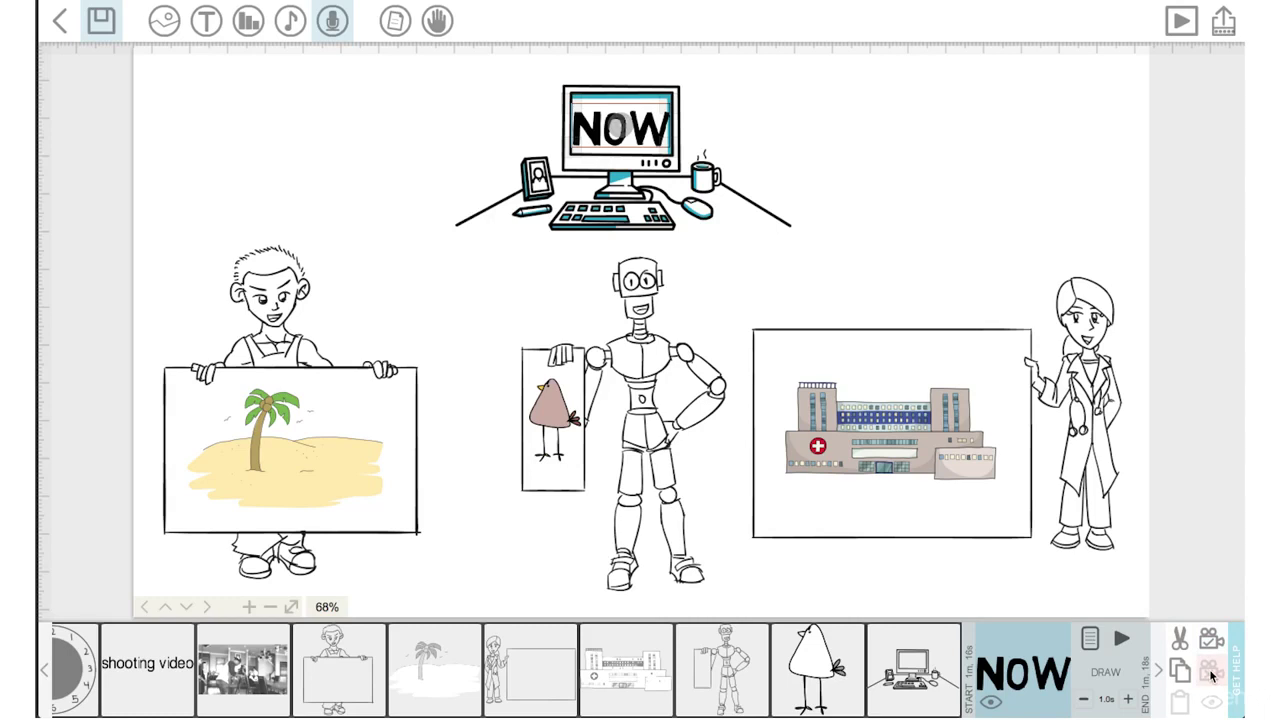
{"action": "left_click", "coordinate": [249, 607]}
{"action": "left_click", "coordinate": [249, 607]}
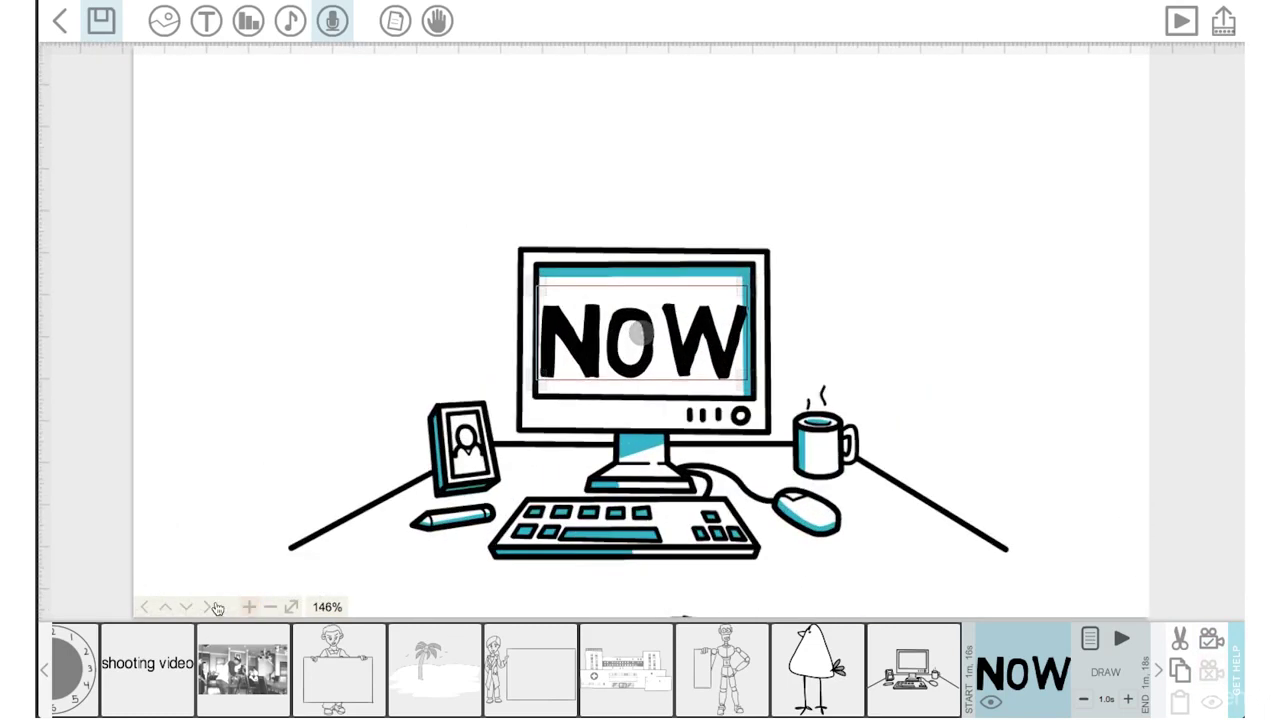
{"action": "left_click", "coordinate": [170, 607]}
{"action": "left_click", "coordinate": [166, 607]}
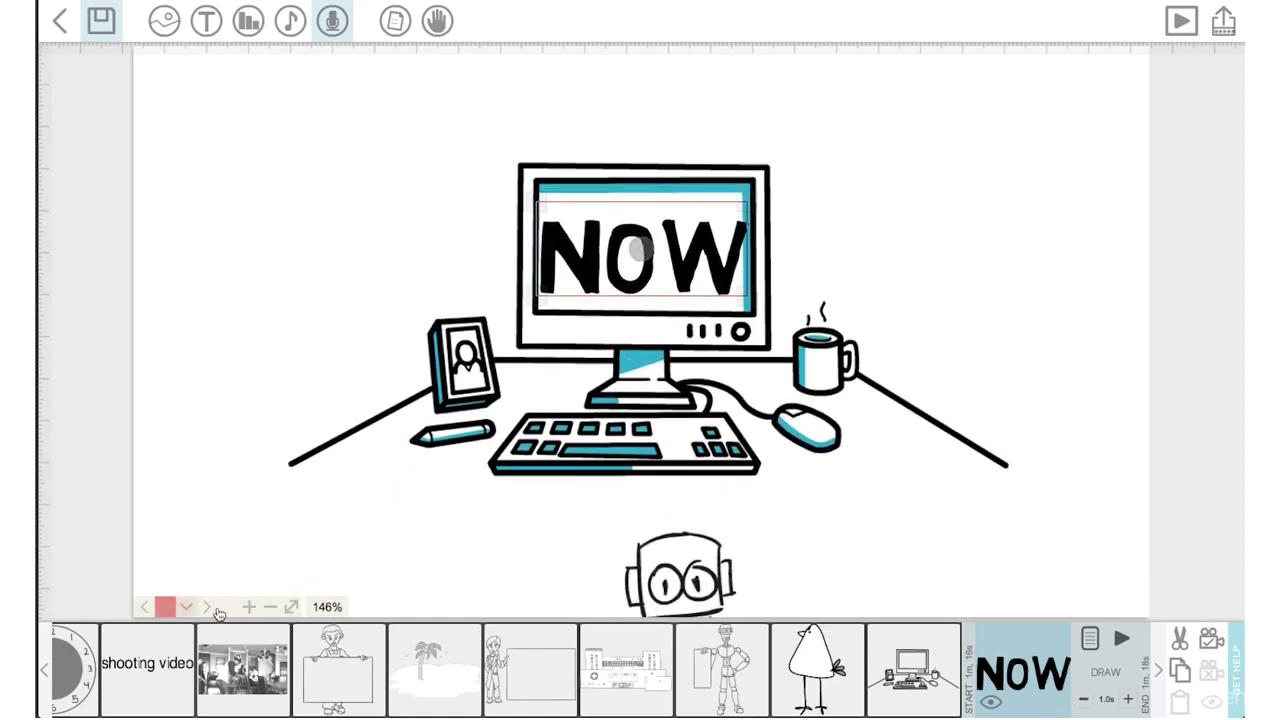
{"action": "left_click", "coordinate": [249, 607]}
{"action": "left_click", "coordinate": [165, 607]}
{"action": "left_click", "coordinate": [164, 608]}
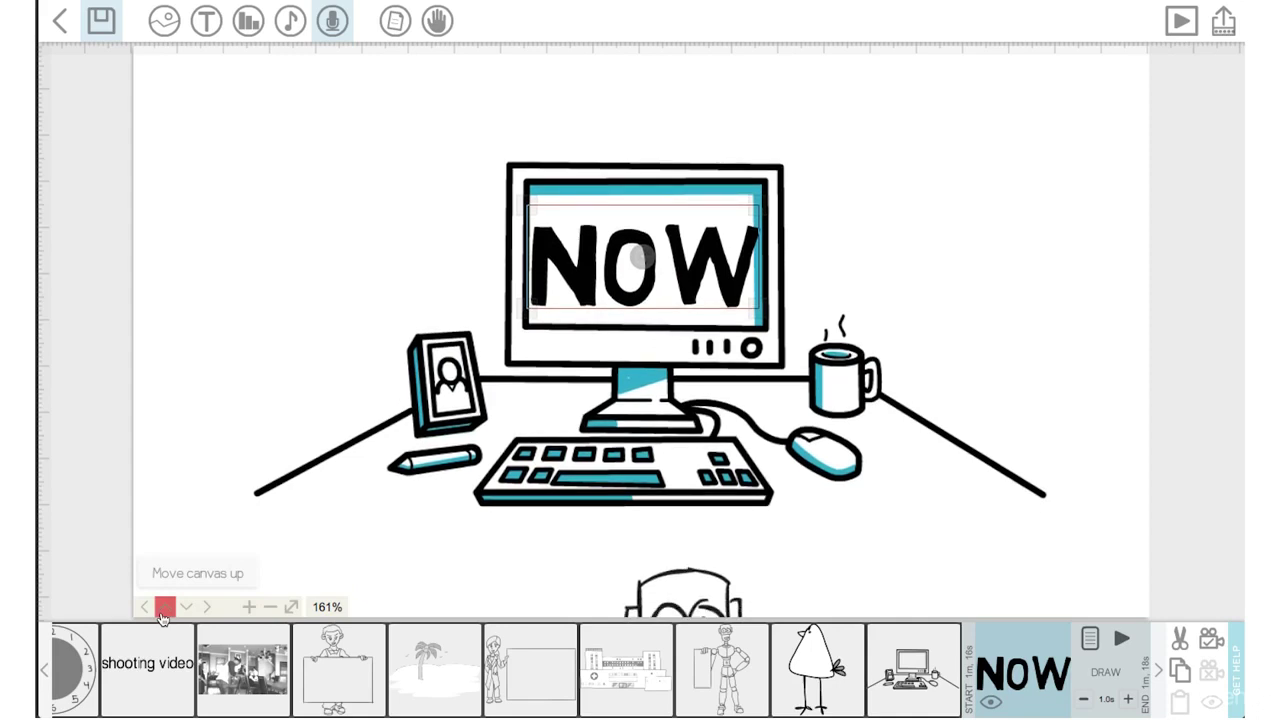
{"action": "left_click", "coordinate": [1211, 637]}
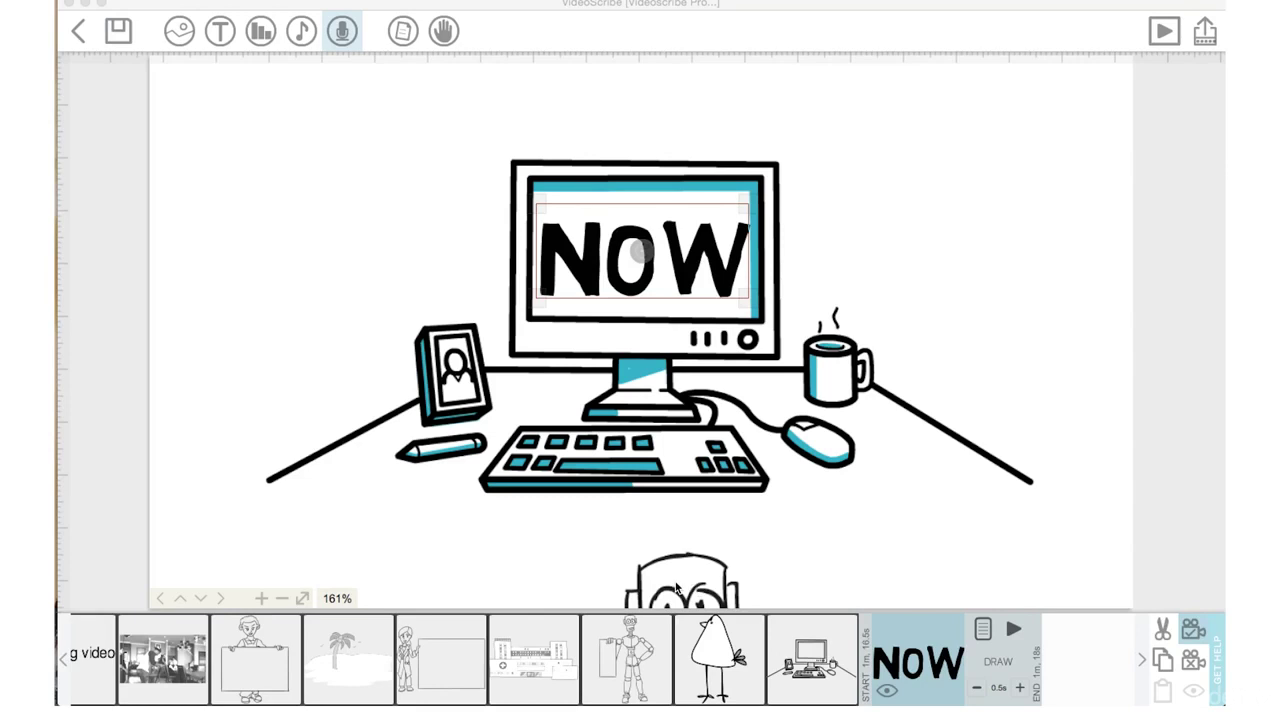
- Shrink the robot slightly, then shift it and the bird picture left together
{"action": "left_click", "coordinate": [620, 655]}
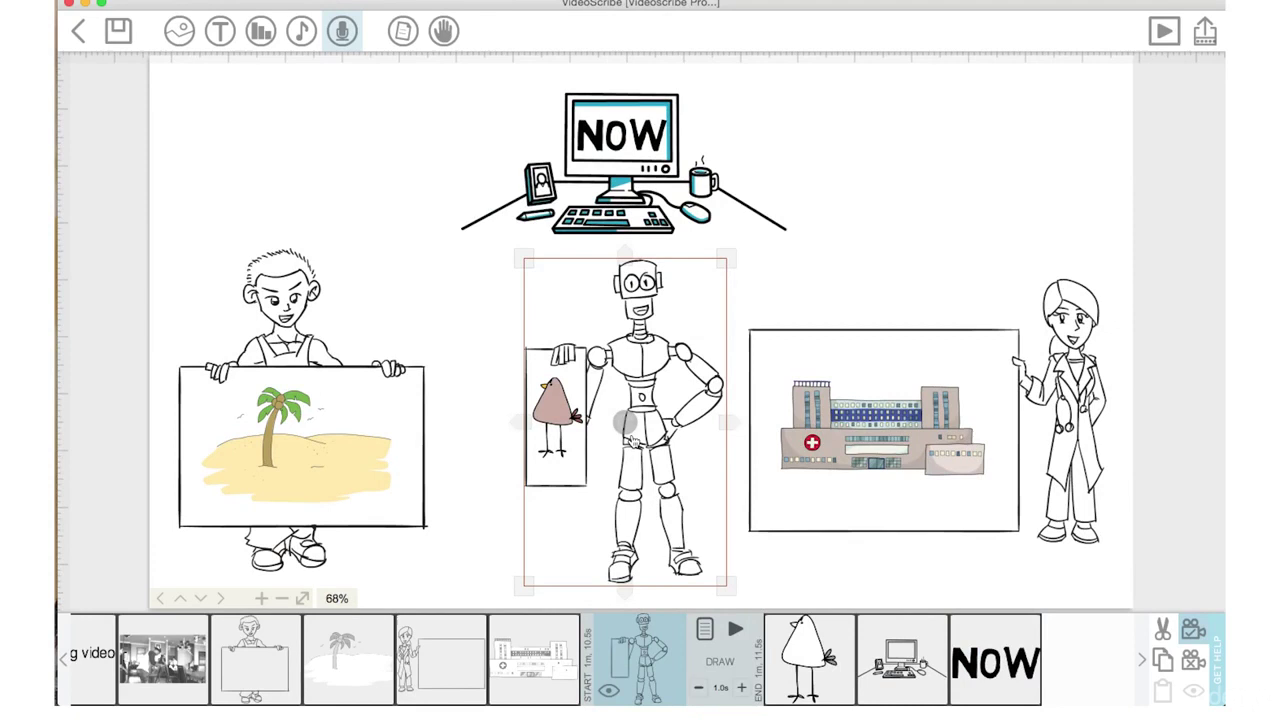
{"action": "left_click_drag", "start_coordinate": [521, 263], "coordinate": [527, 277]}
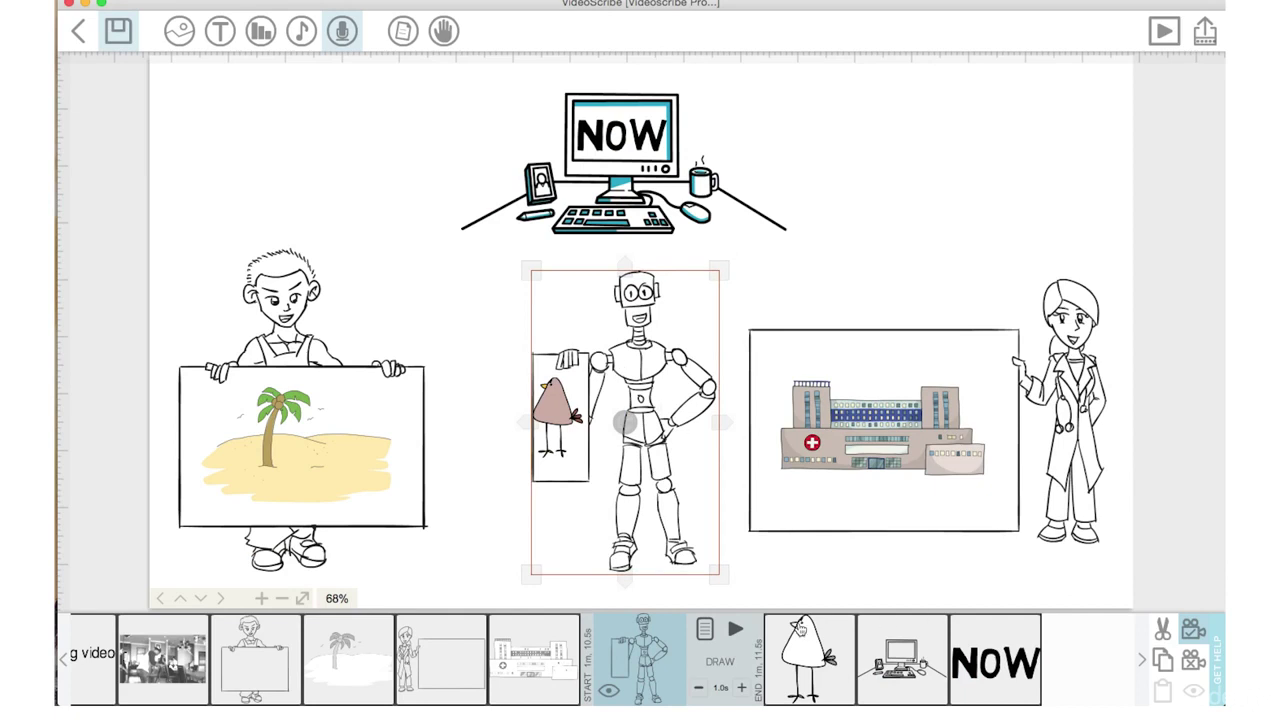
{"action": "left_click", "coordinate": [800, 628]}
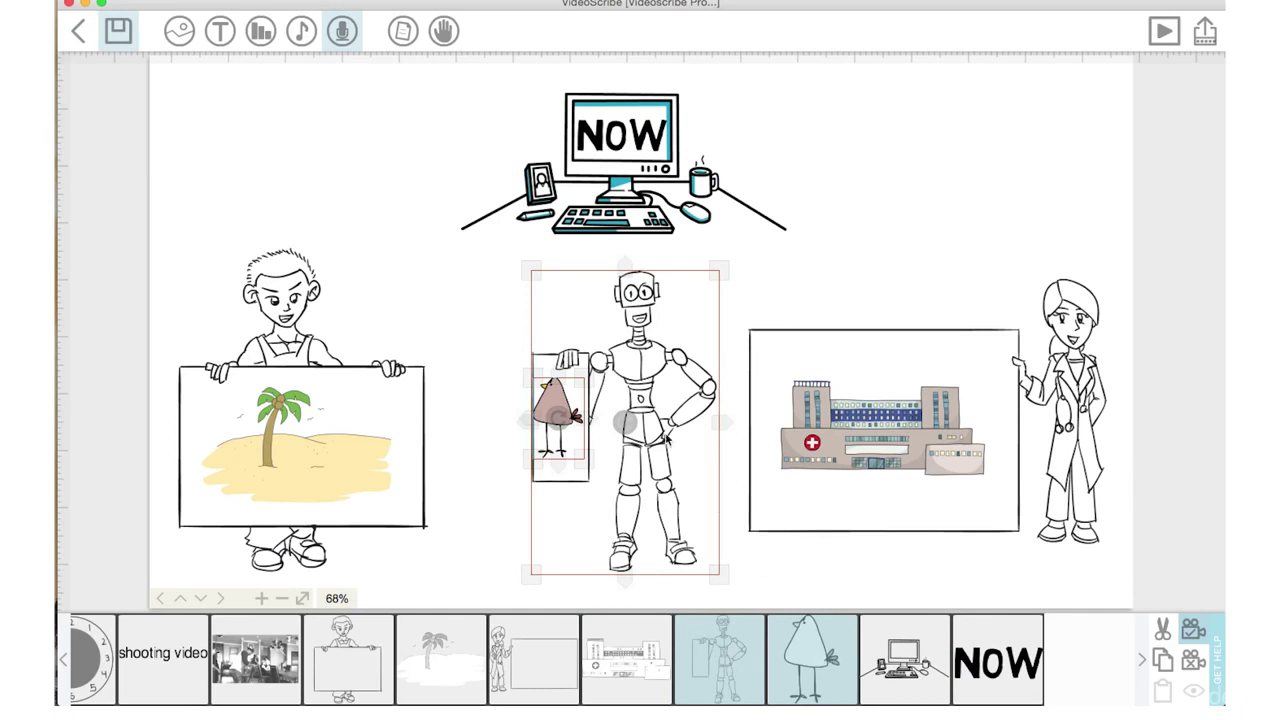
{"action": "left_click_drag", "start_coordinate": [636, 368], "coordinate": [608, 372]}
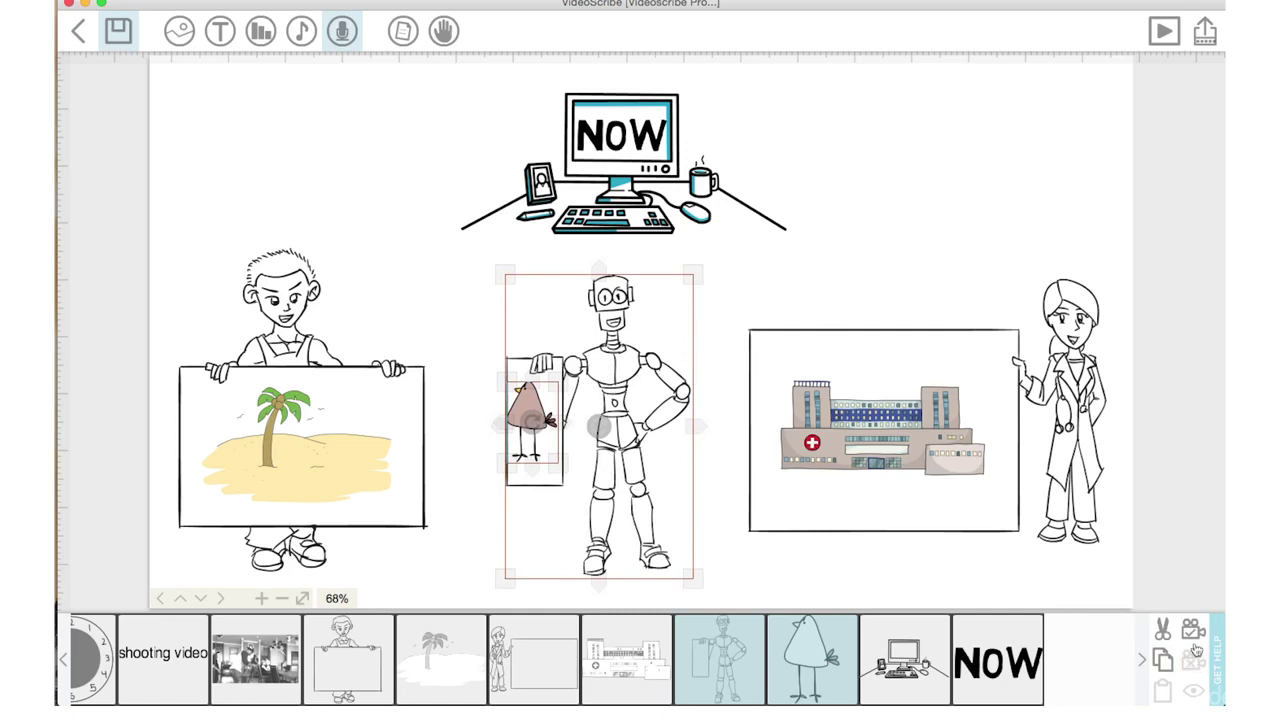
{"action": "left_click", "coordinate": [1006, 593]}
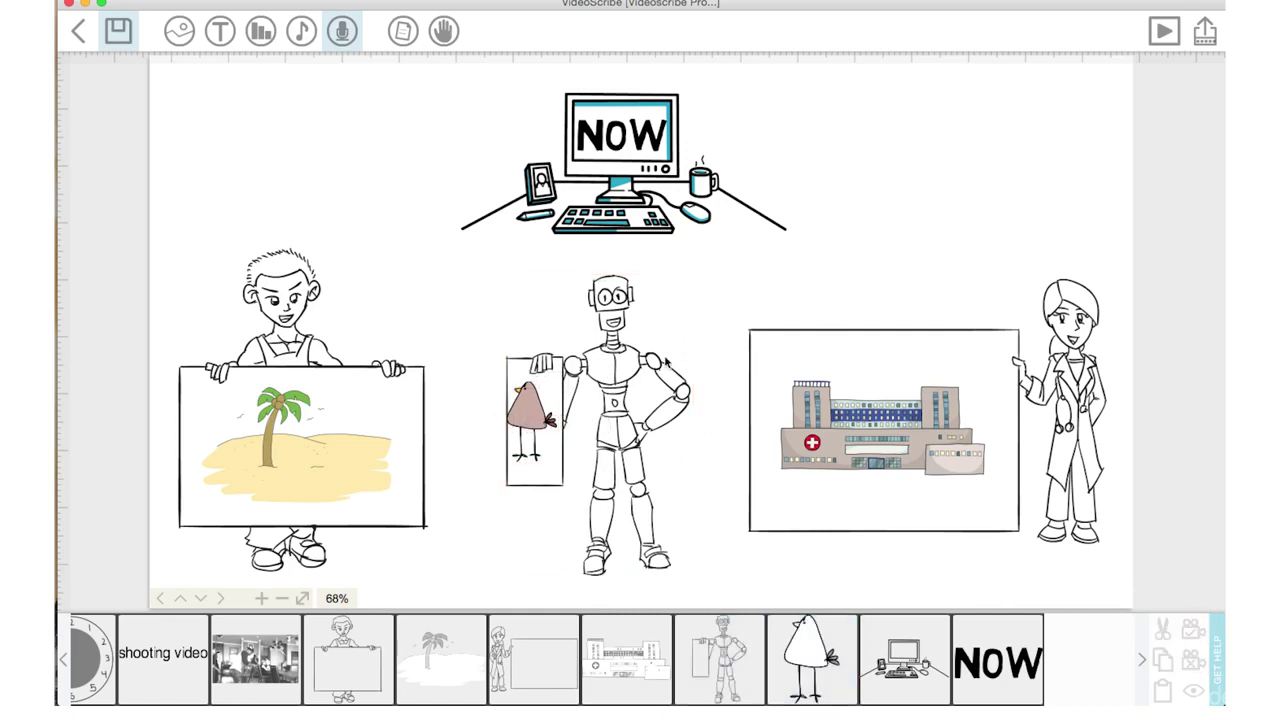
- Apply the NOW text's close-up camera view to the desk computer image
{"action": "left_click", "coordinate": [990, 663]}
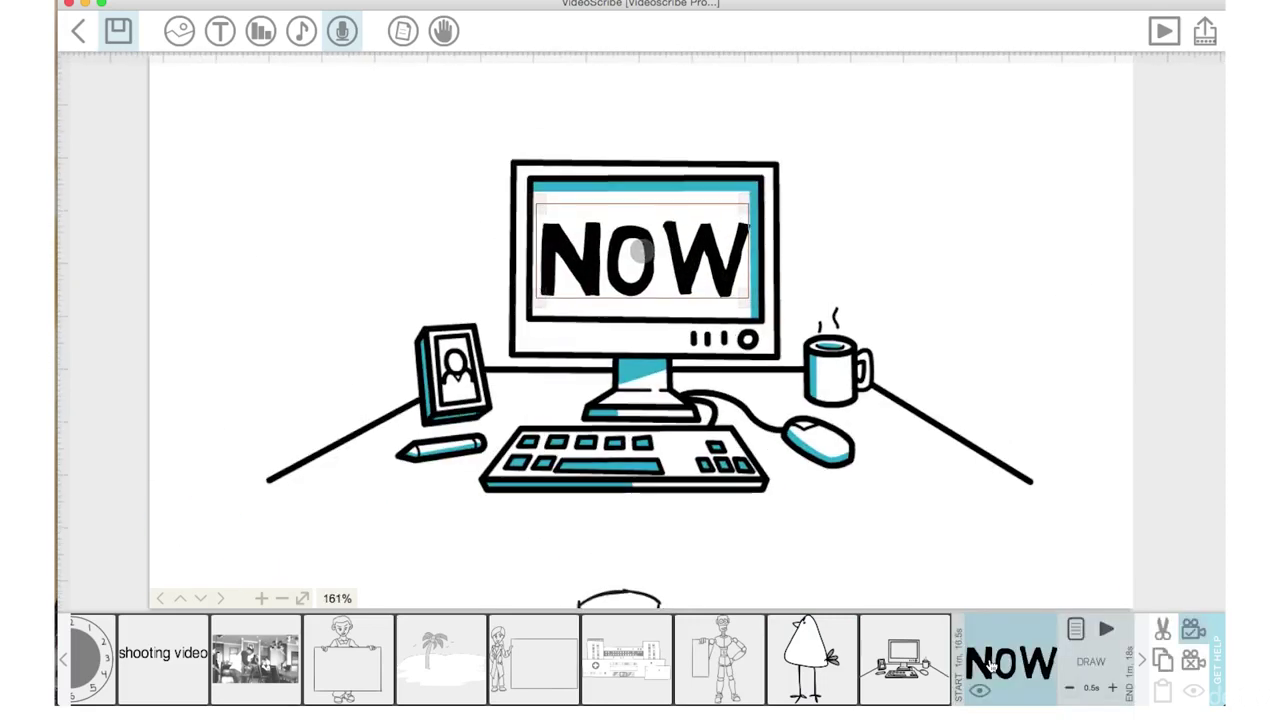
{"action": "left_click", "coordinate": [200, 598]}
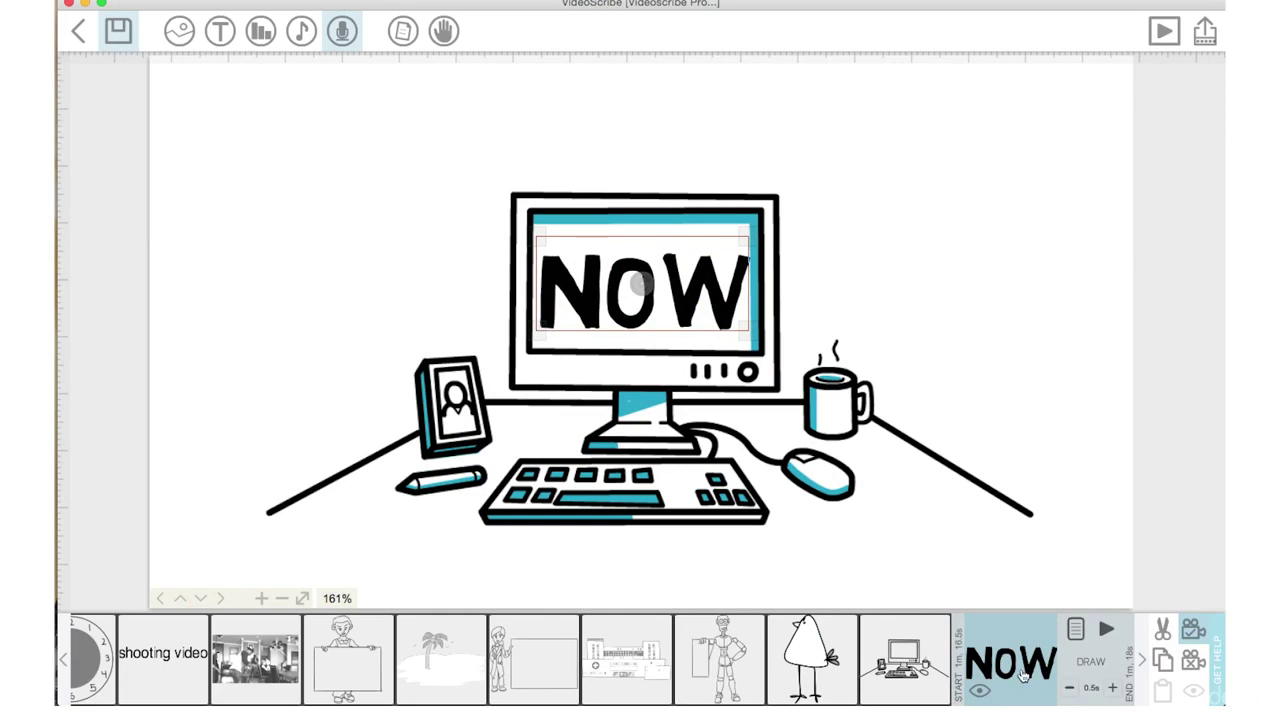
{"action": "left_click", "coordinate": [909, 662]}
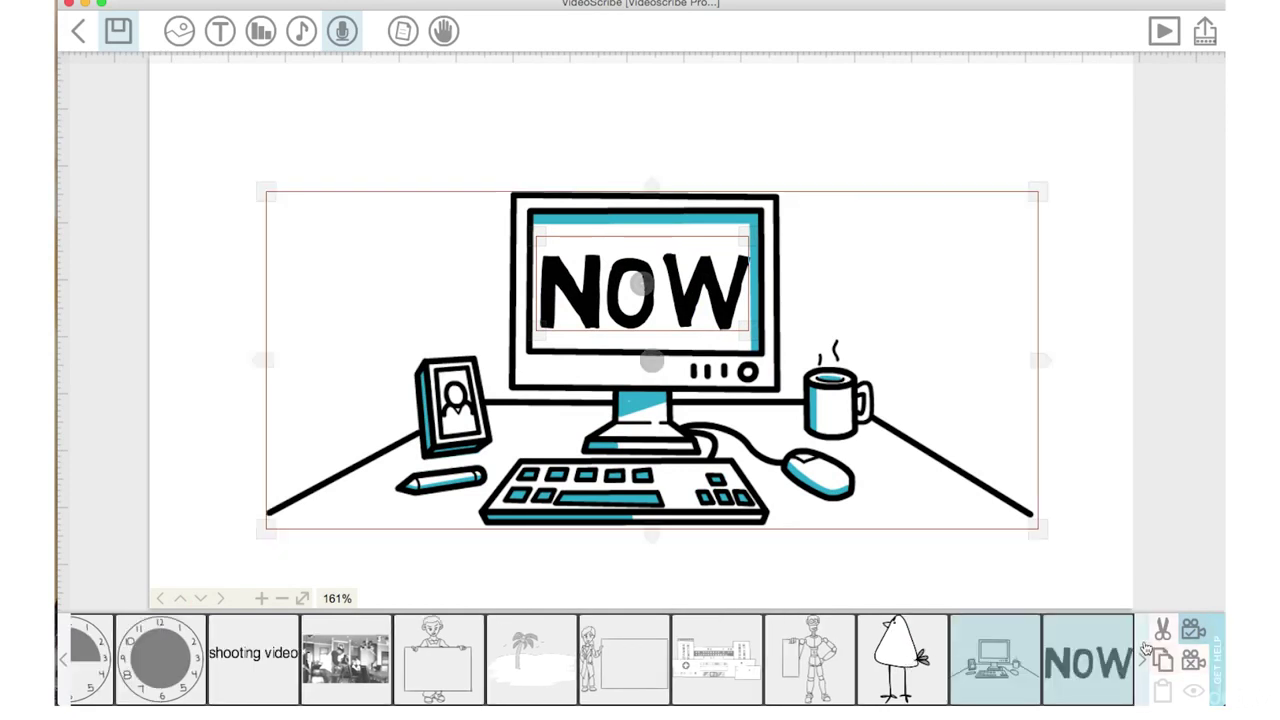
{"action": "left_click", "coordinate": [1195, 630]}
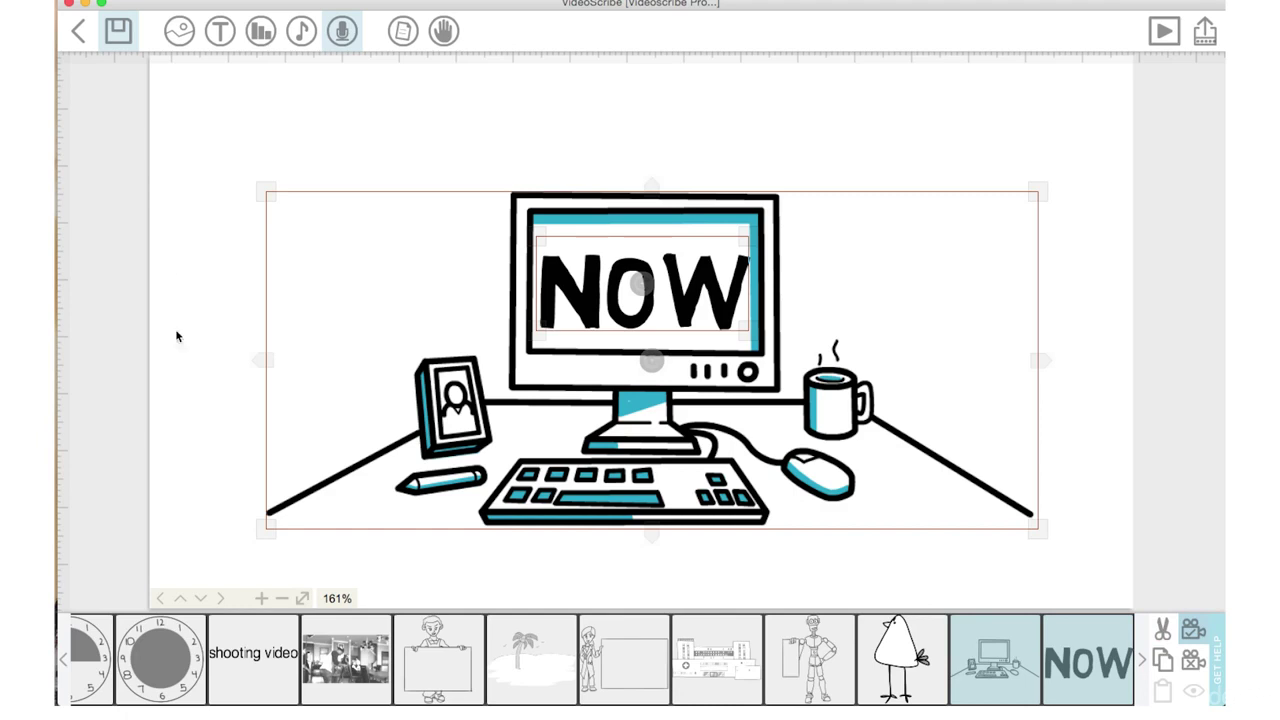
{"action": "left_click", "coordinate": [219, 348]}
{"action": "scroll", "coordinate": [219, 348], "scroll_direction": "up", "scroll_amount": 5}
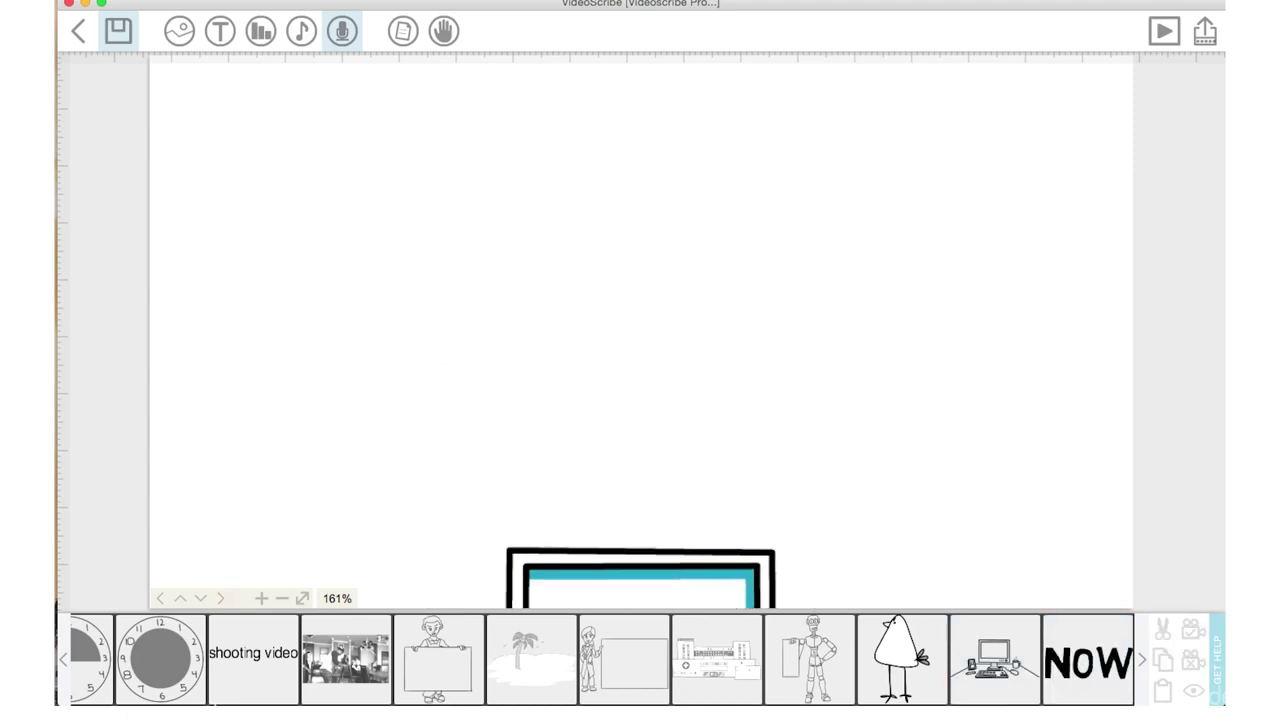
- Import adult-2398561_1920.jpg from the computer's files onto an empty canvas area
{"action": "left_click_drag", "start_coordinate": [229, 390], "coordinate": [229, 556]}
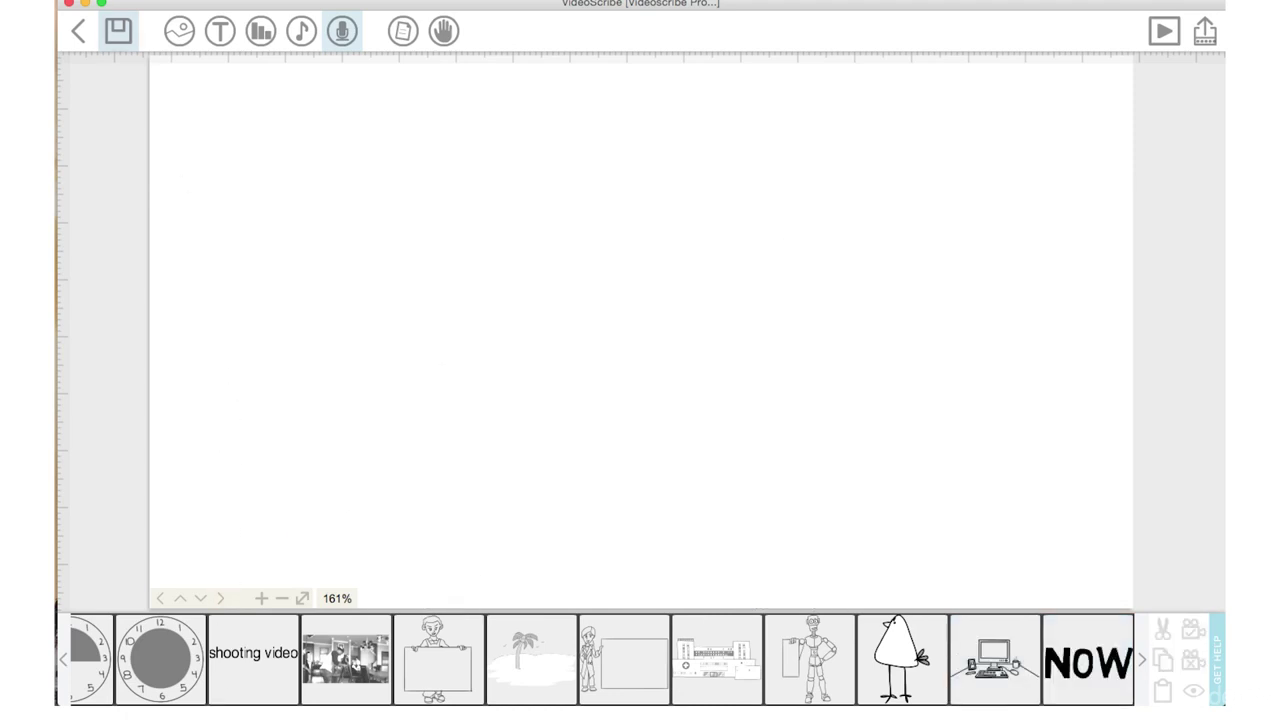
{"action": "left_click", "coordinate": [177, 32]}
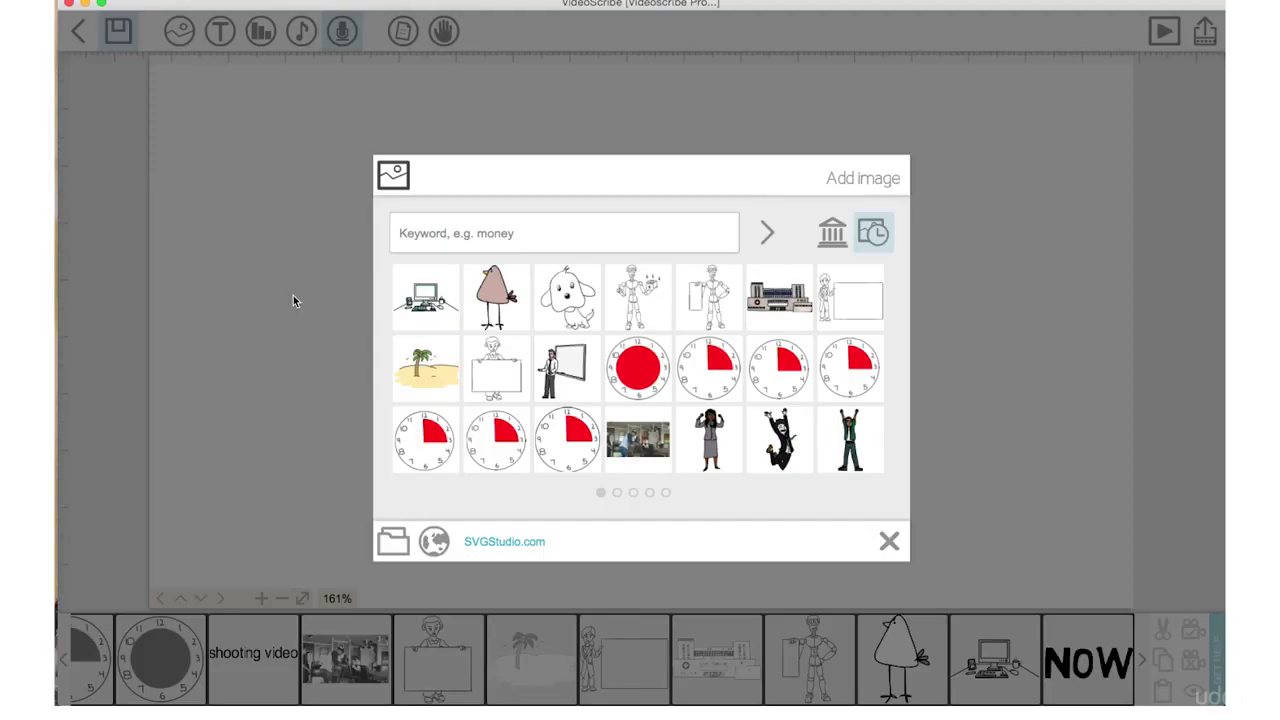
{"action": "left_click", "coordinate": [393, 541]}
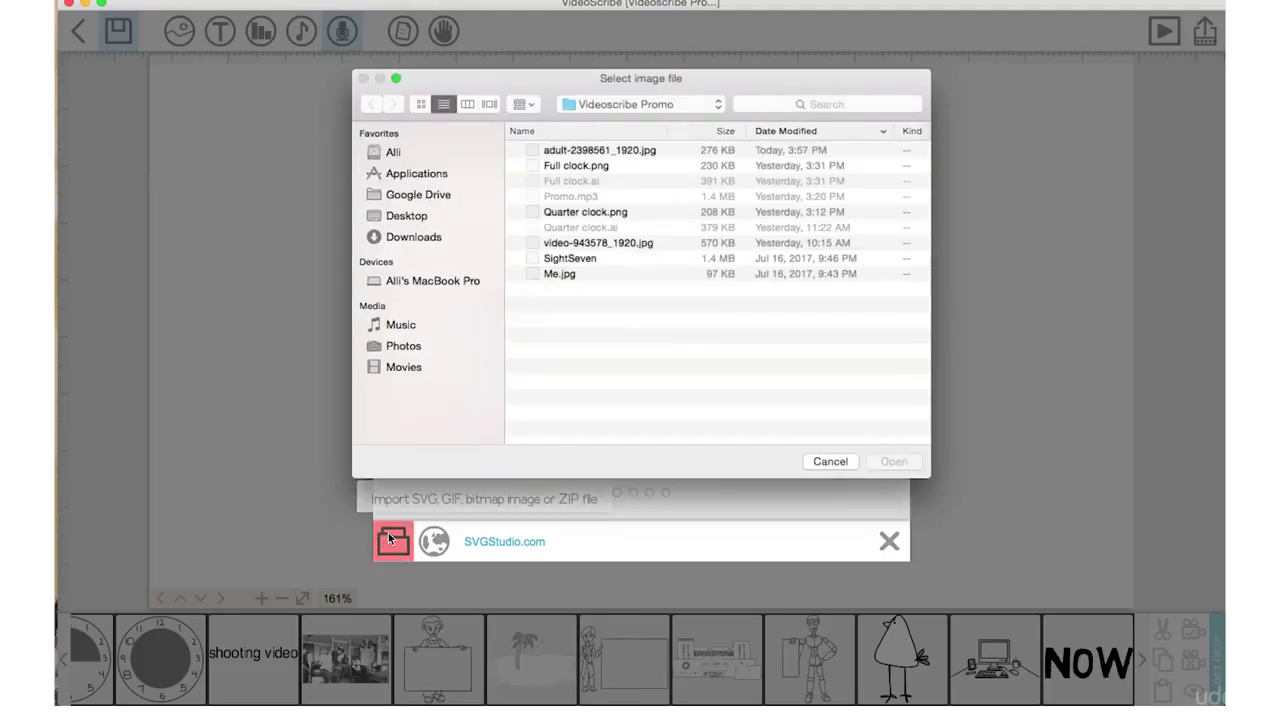
{"action": "left_click", "coordinate": [547, 152]}
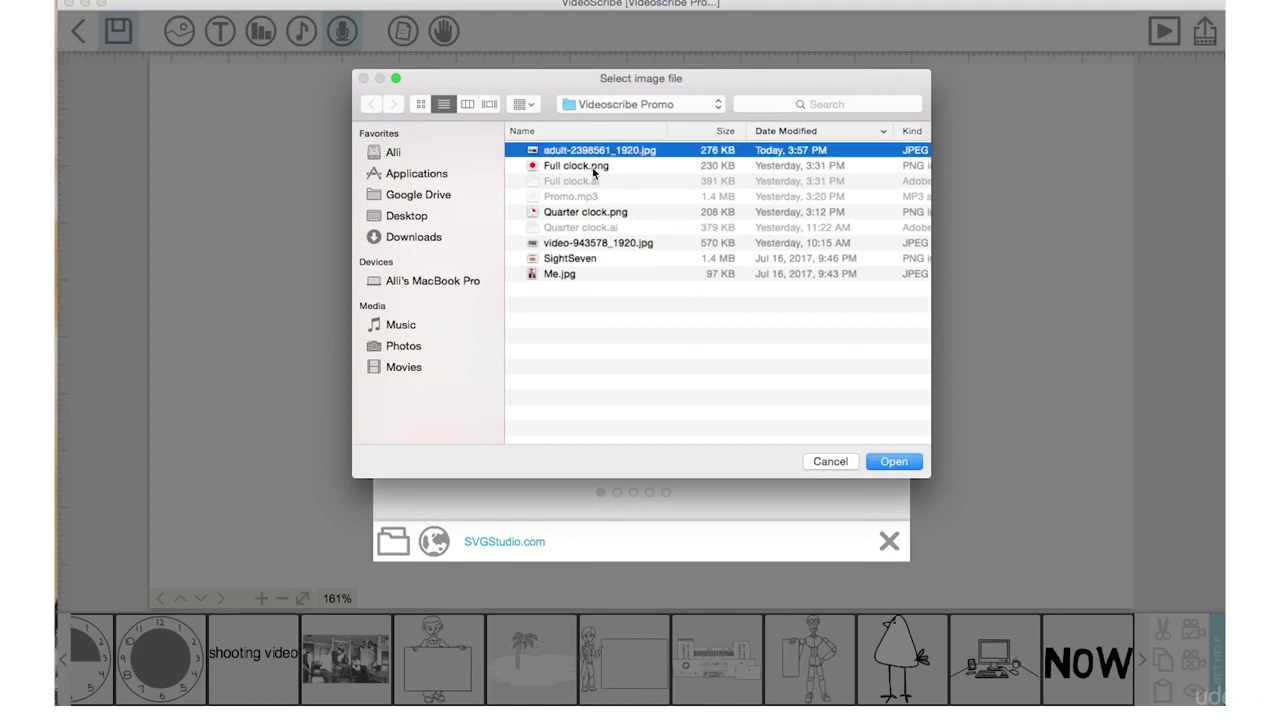
{"action": "left_click", "coordinate": [893, 461]}
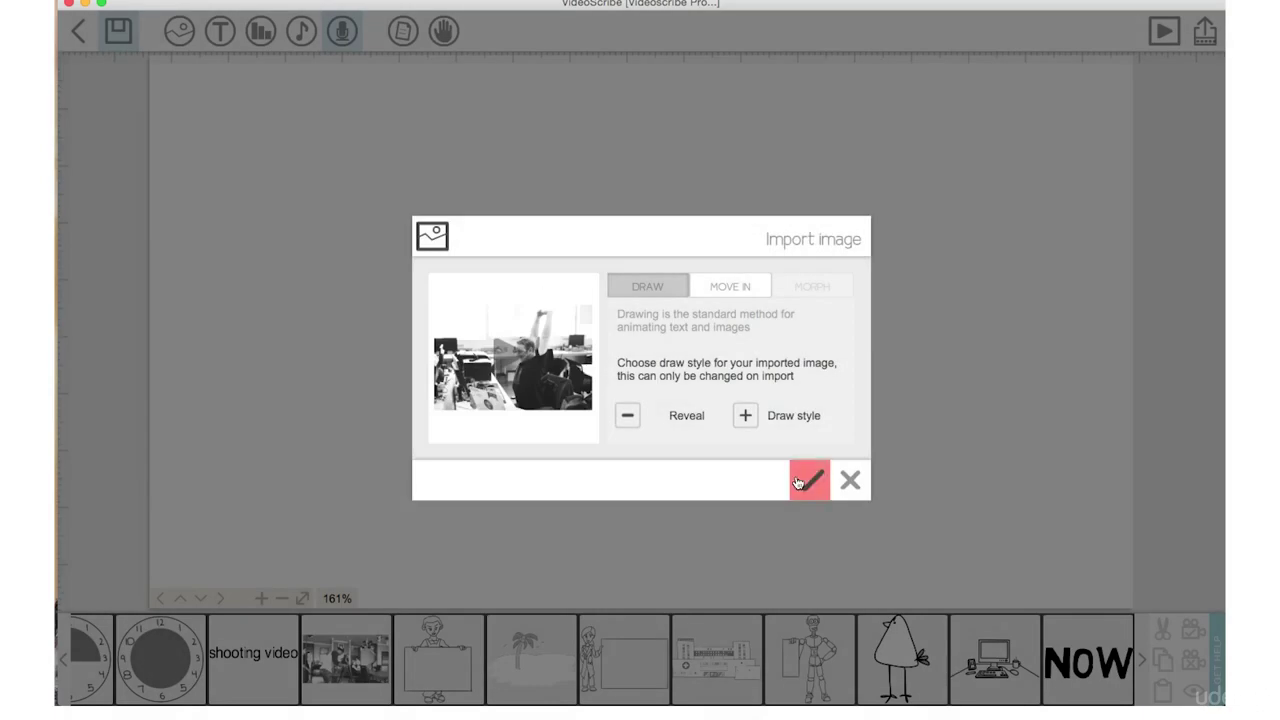
{"action": "left_click", "coordinate": [797, 481]}
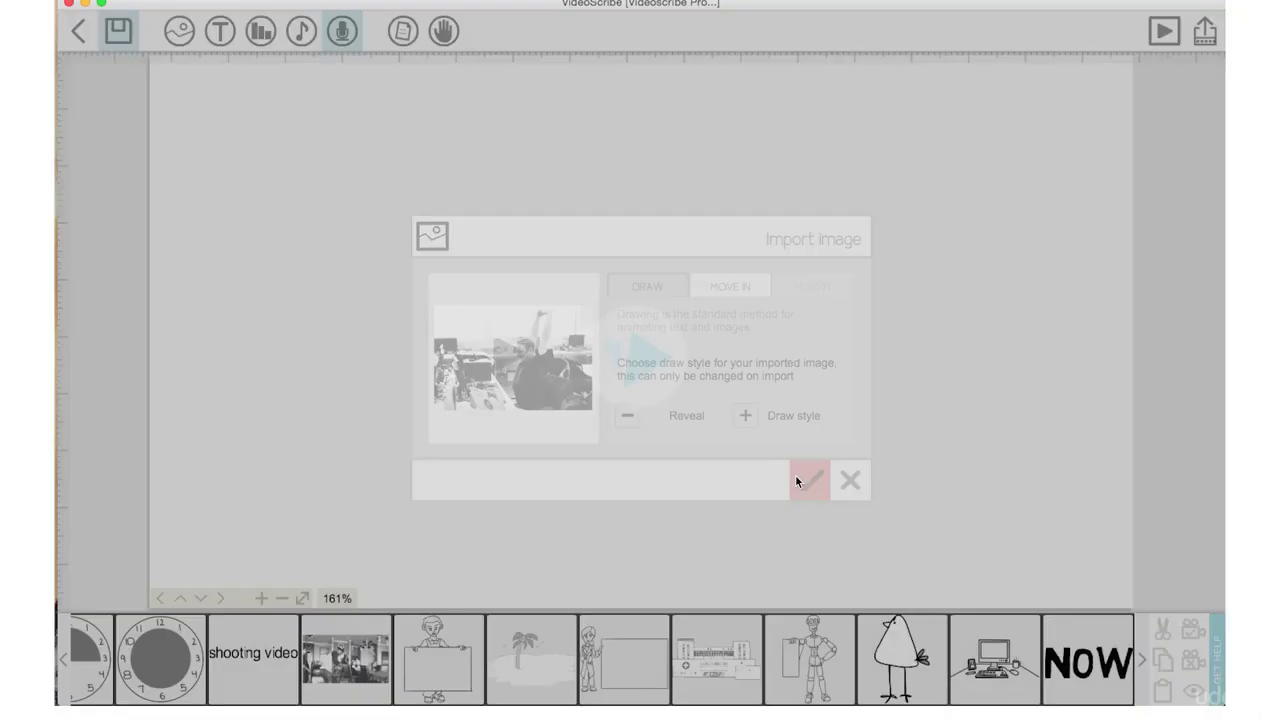
- Enlarge the photo, move it right and slightly up, and set the camera on it
{"action": "left_click_drag", "start_coordinate": [478, 440], "coordinate": [306, 531]}
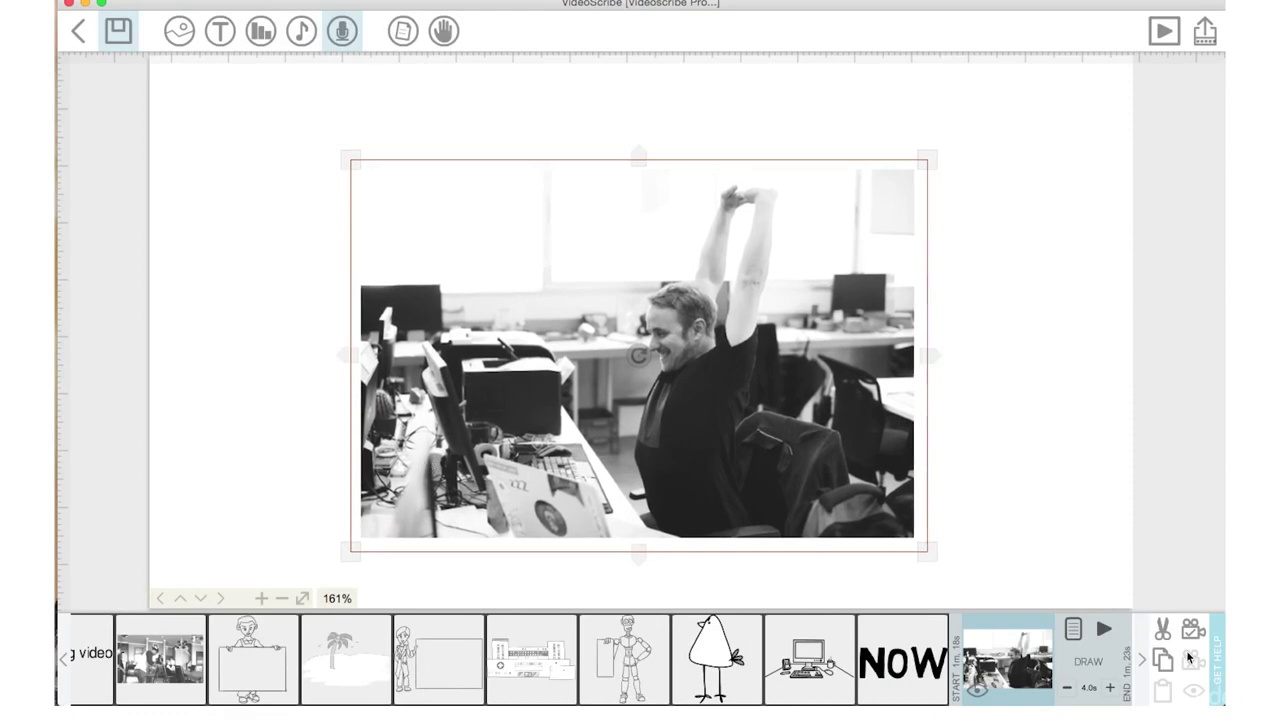
{"action": "left_click_drag", "start_coordinate": [465, 349], "coordinate": [618, 321]}
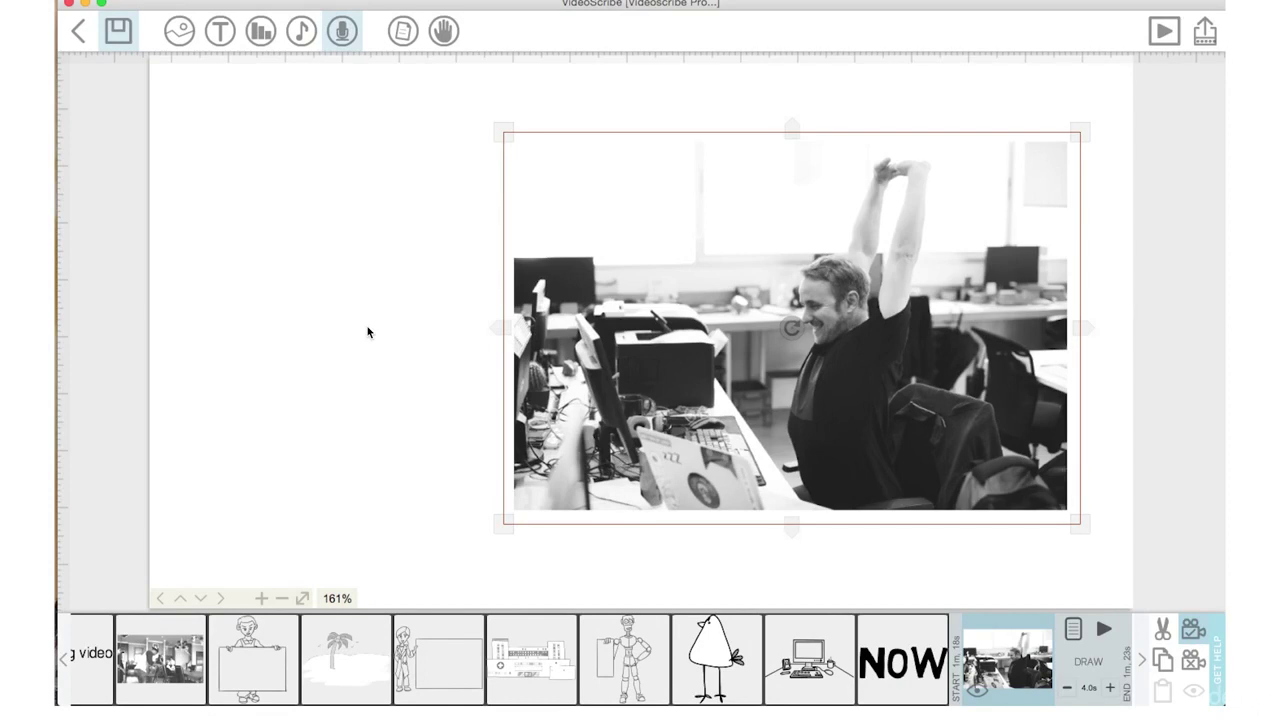
{"action": "left_click", "coordinate": [1193, 628]}
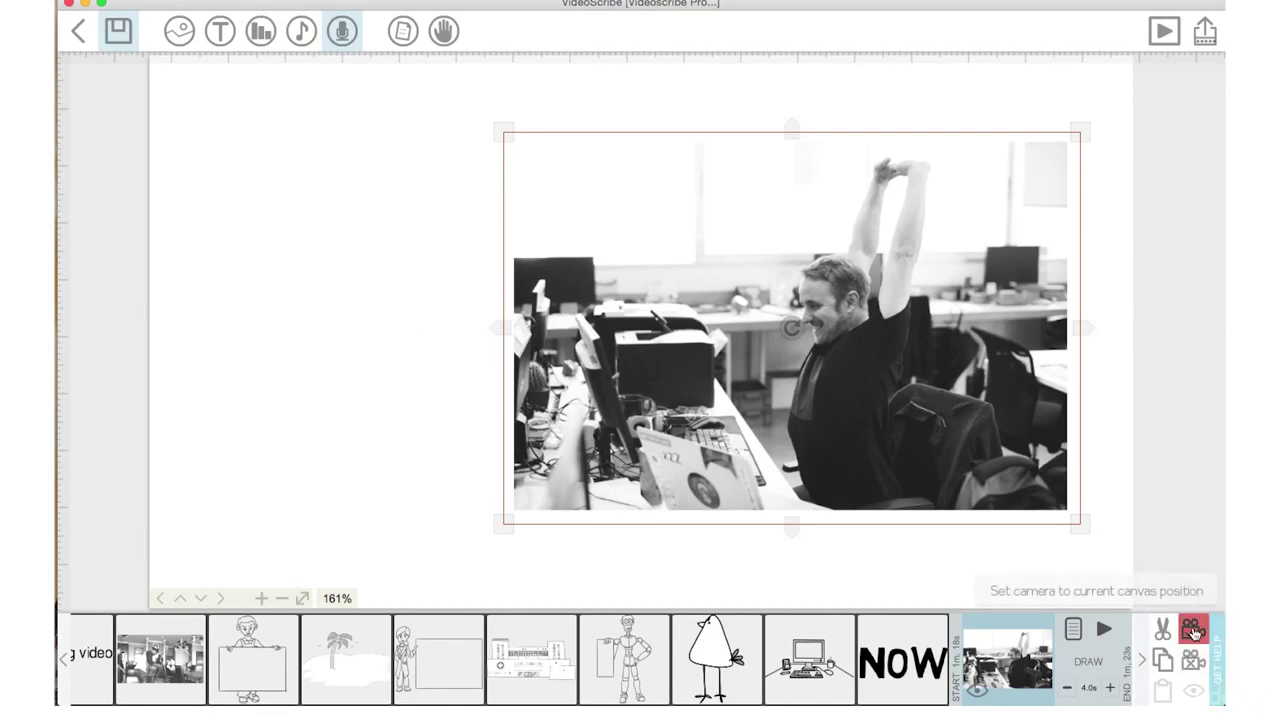